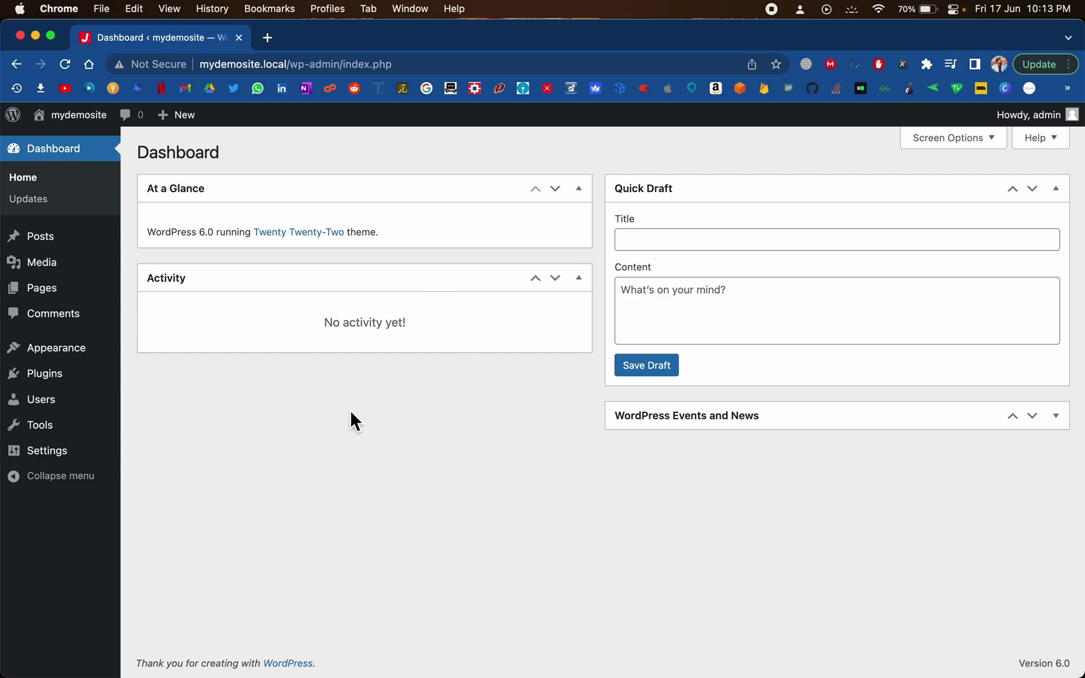
Open the Posts and Pages lists in new tabs and show the installed Plugins list.
mouse_move(48, 245)
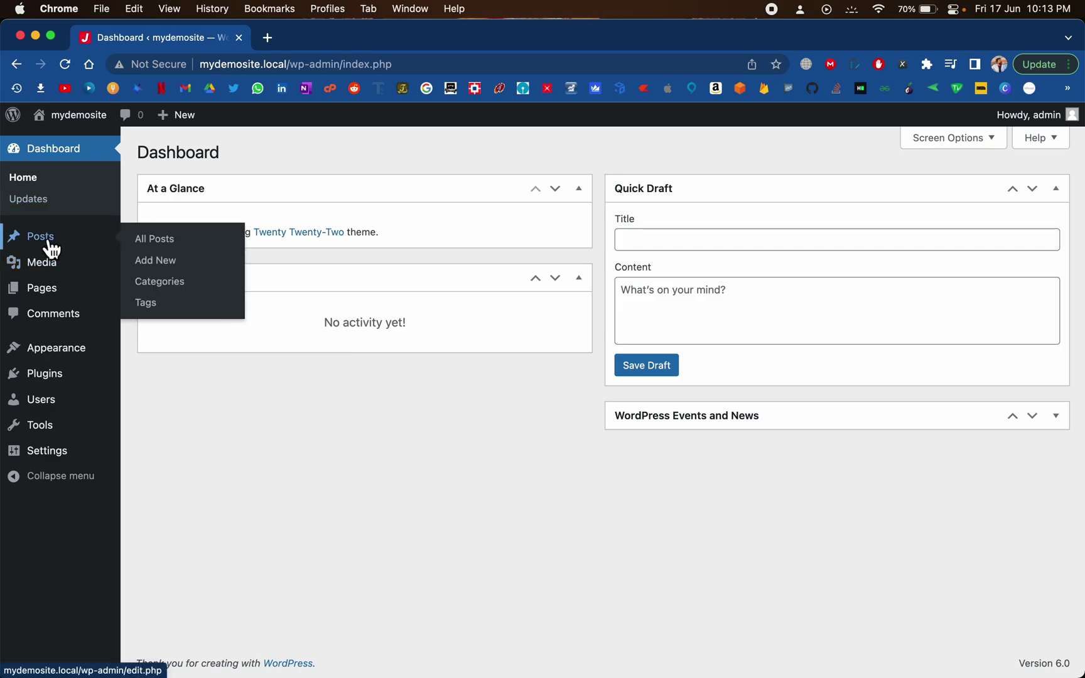
right_click(149, 248)
click(176, 250)
super+click(43, 288)
click(44, 374)
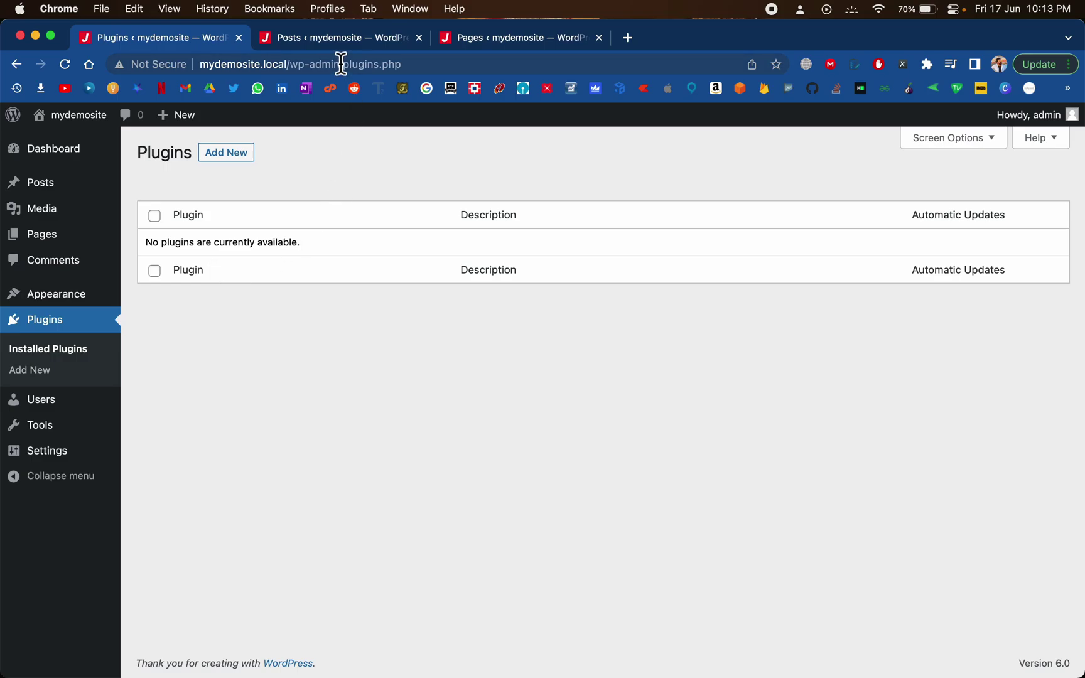
Check that the Posts and Pages tabs are empty, then close the Posts tab.
click(339, 39)
click(541, 39)
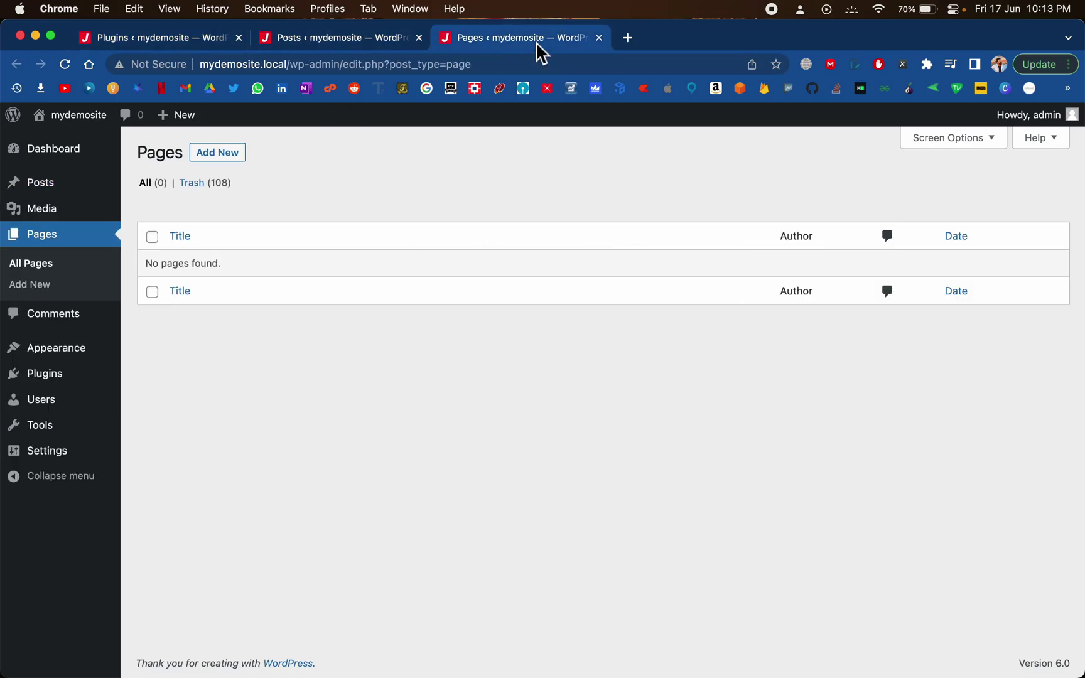
click(419, 38)
Close the Pages tab and load gplsolution.com in a new browser tab.
click(420, 37)
click(271, 37)
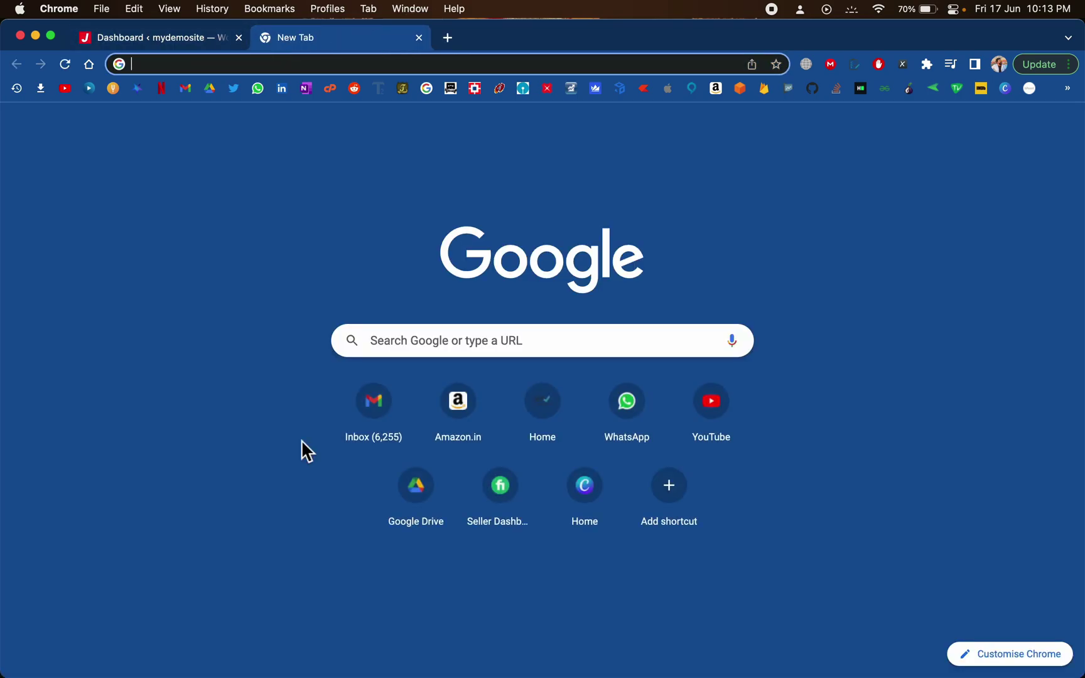
text(gpl)
key(Return)
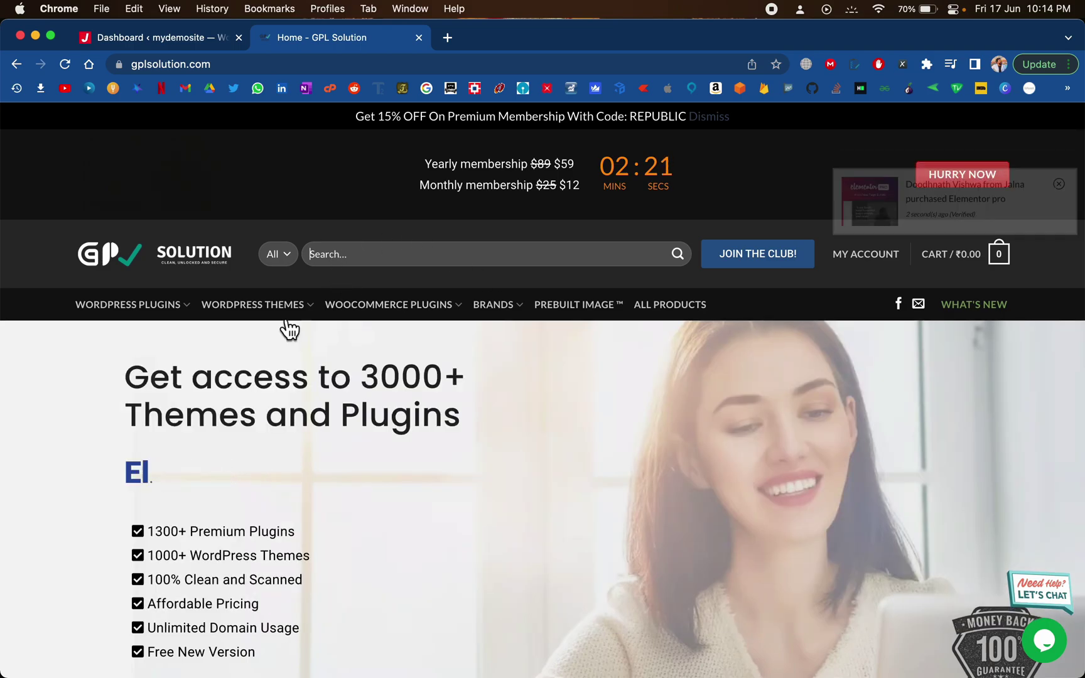
Search the site for 'betheme' and open the BeTheme product page.
mouse_move(289, 327)
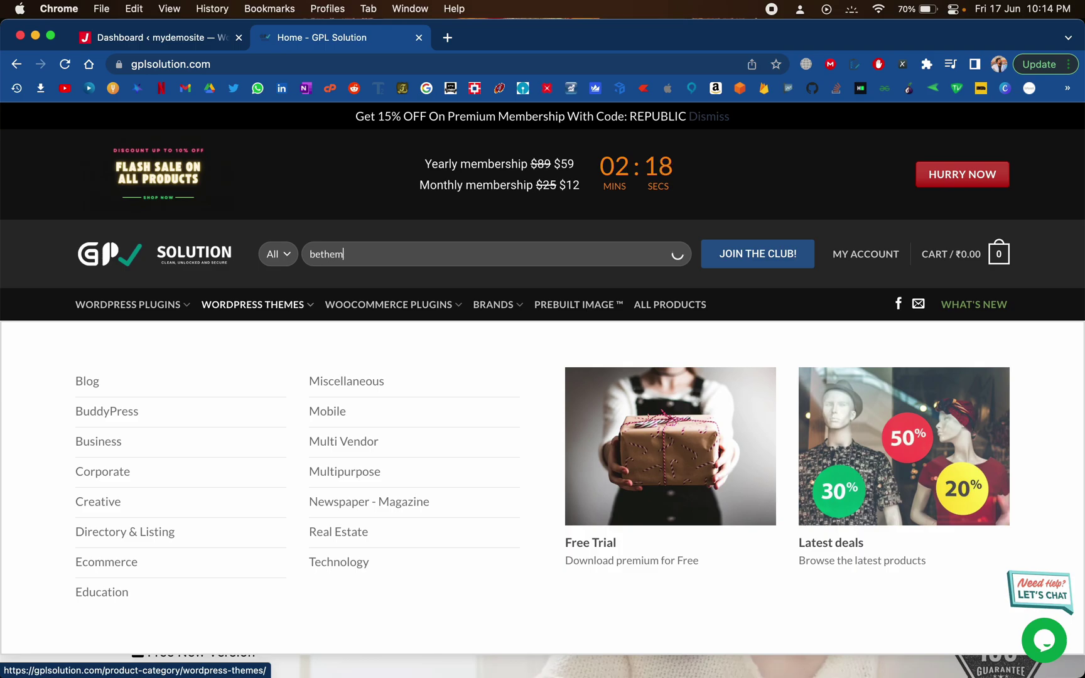
text(e)
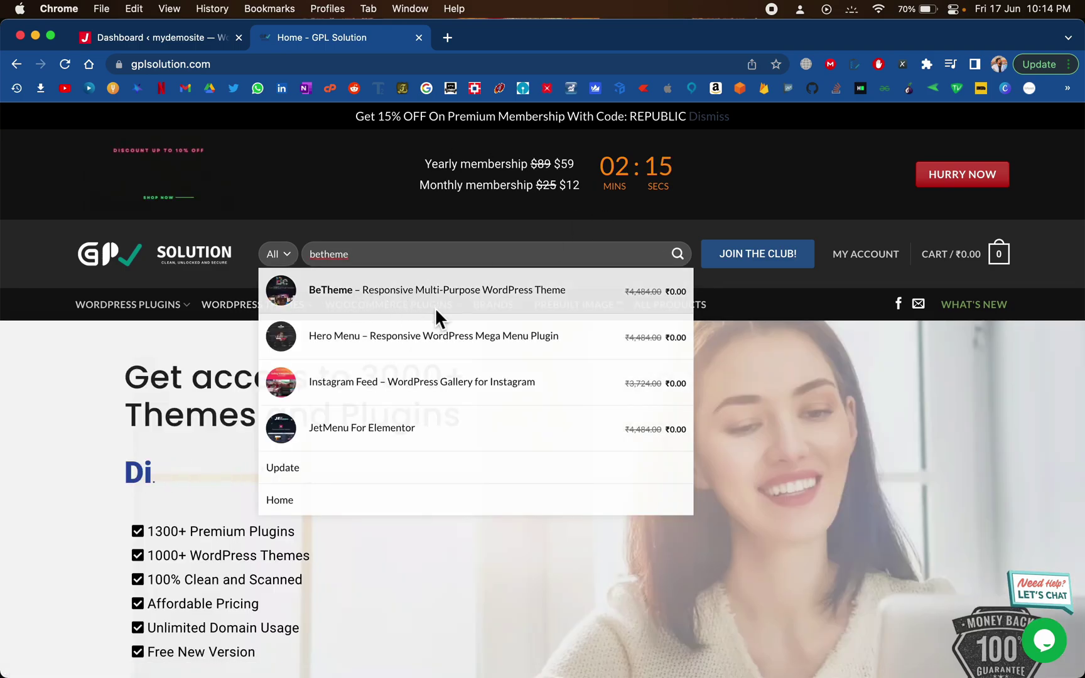
click(435, 307)
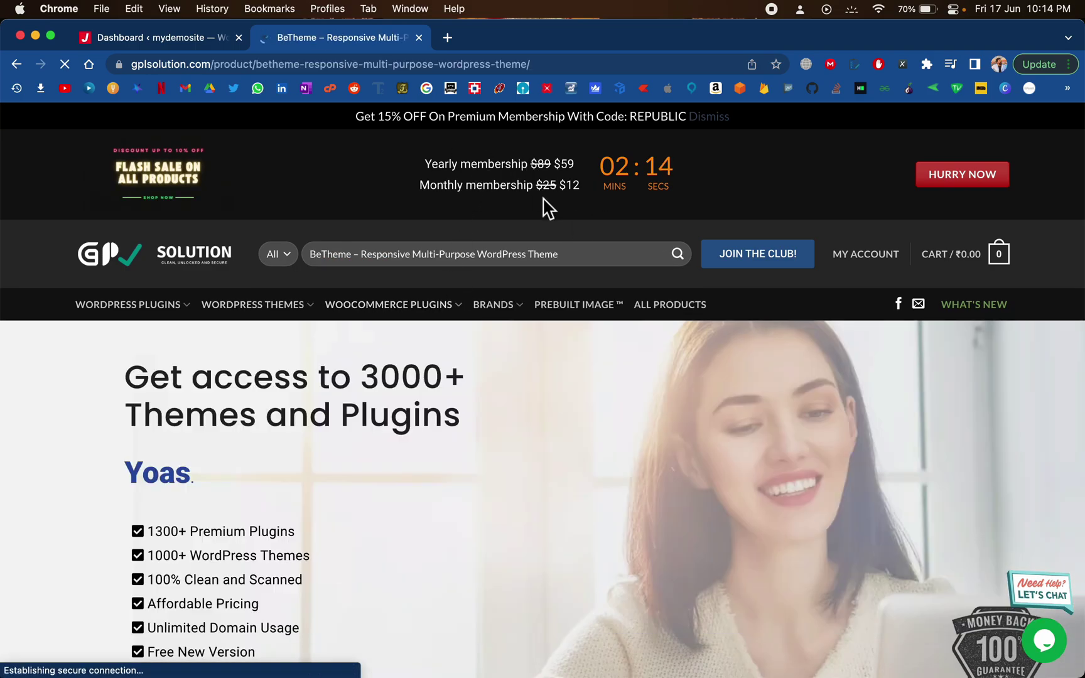
Order BeTheme for ₹0.00 and download its zip from Google Drive despite the scan warning.
scroll(606, 412, down, 4)
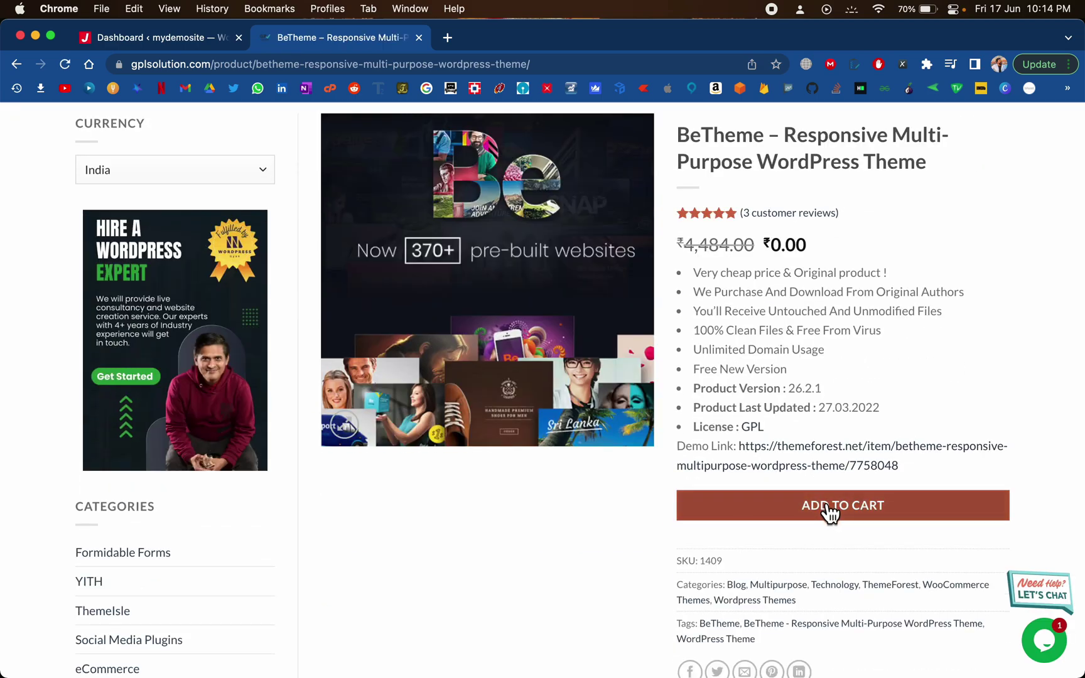
click(817, 496)
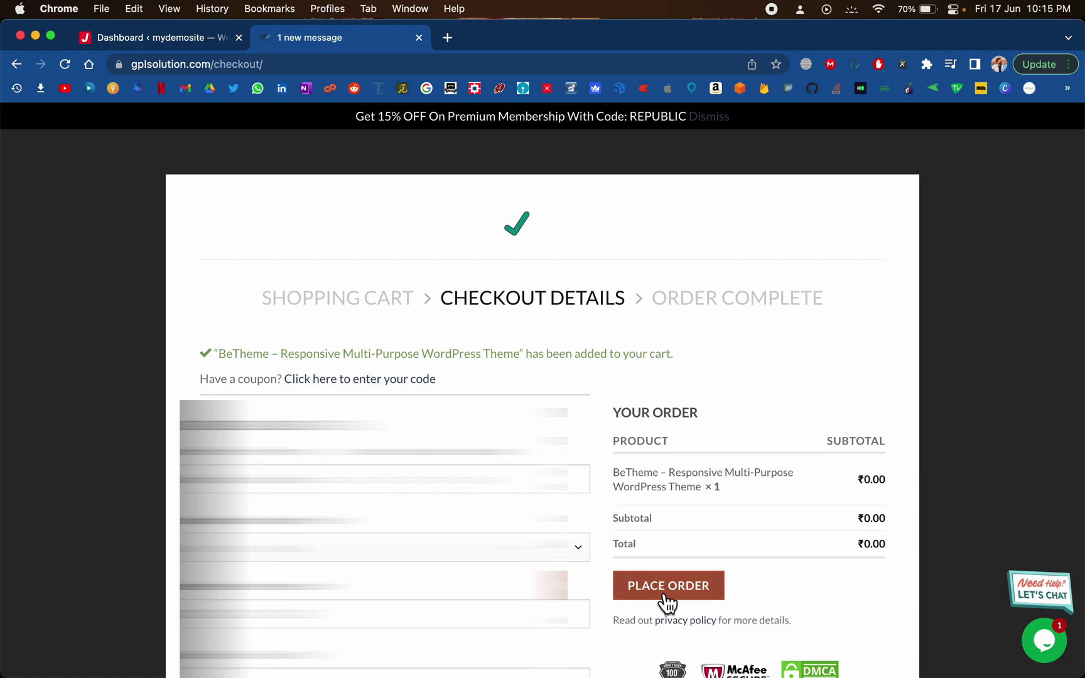
click(694, 584)
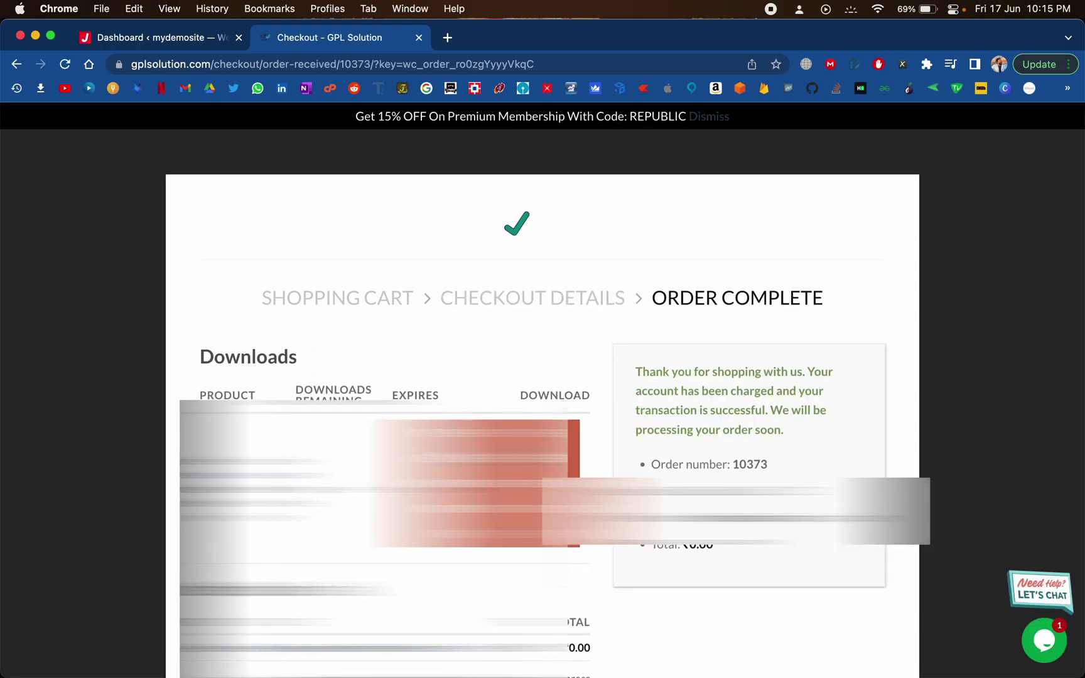
click(528, 489)
click(432, 232)
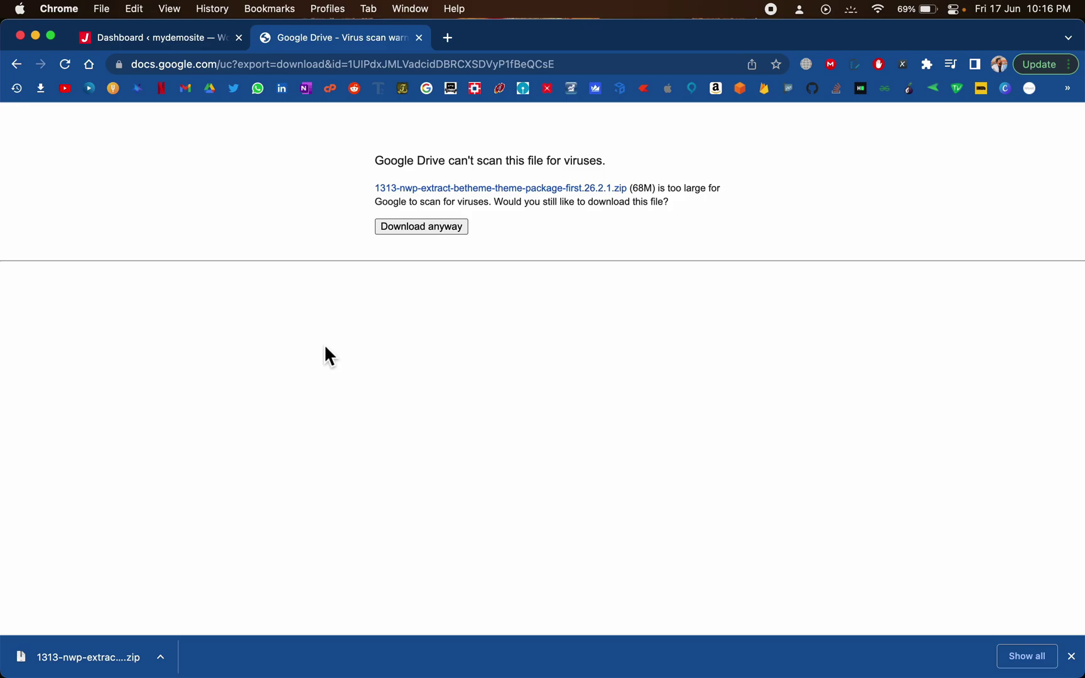
Unzip the downloaded BeTheme package in the Downloads folder with an unarchiver.
key(ctrl+Up)
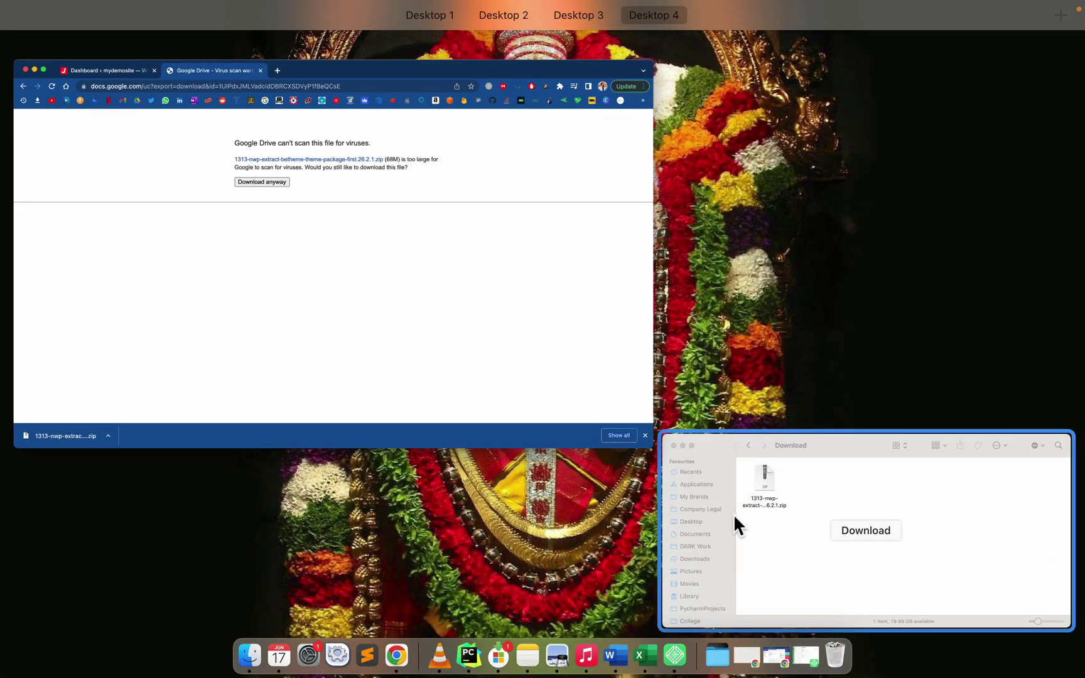
click(734, 514)
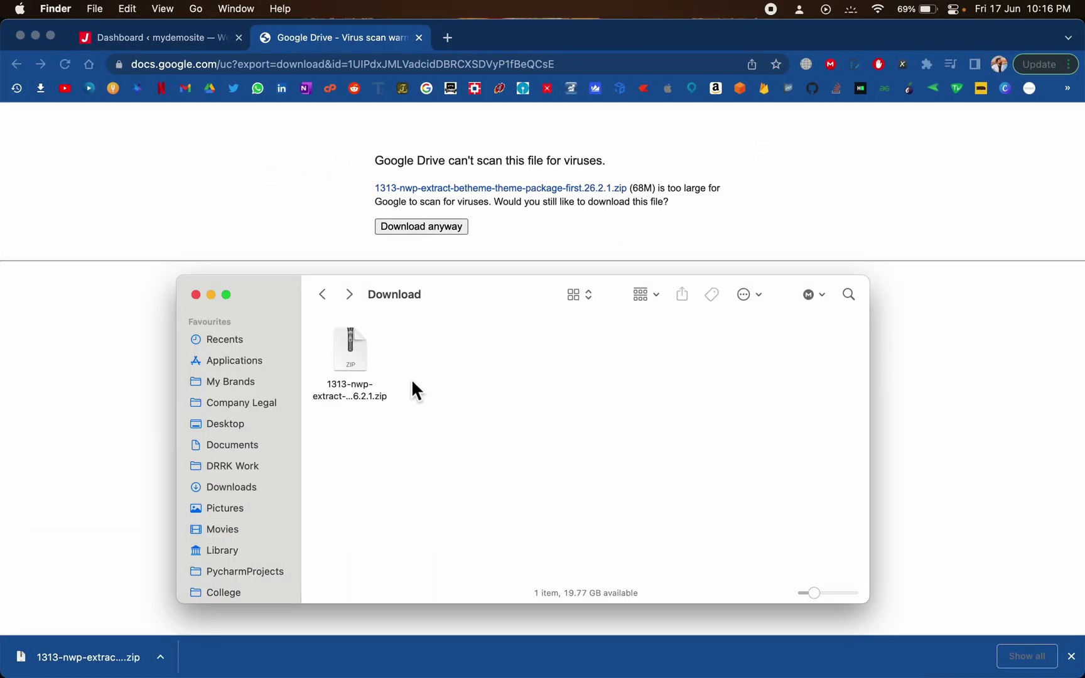
click(349, 345)
right_click(353, 341)
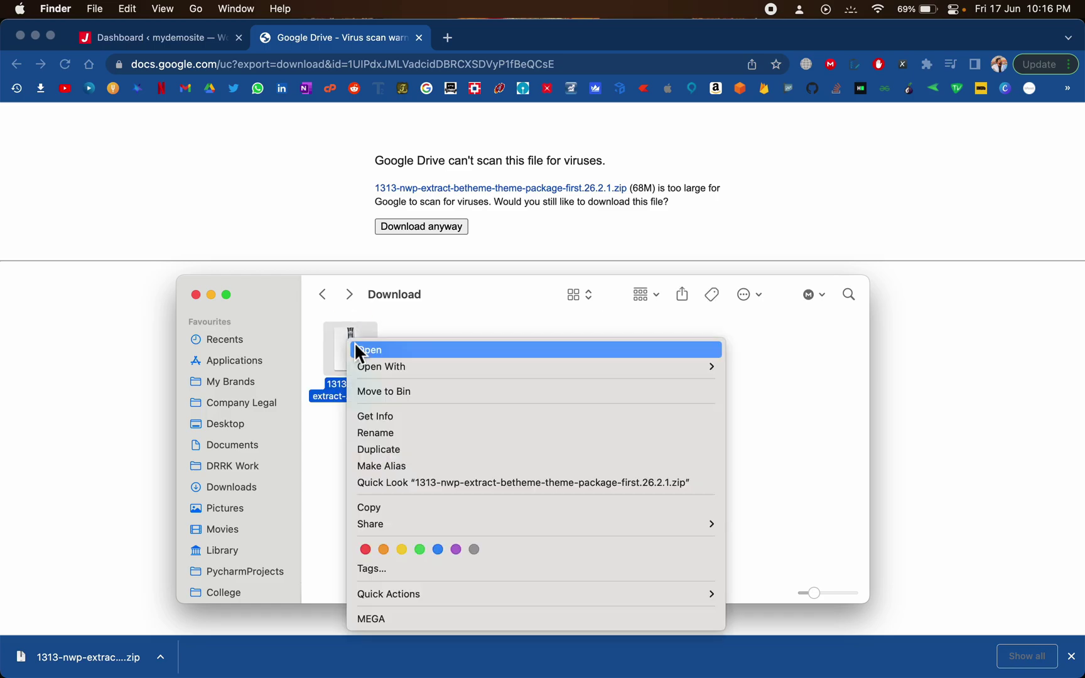
mouse_move(405, 372)
click(824, 392)
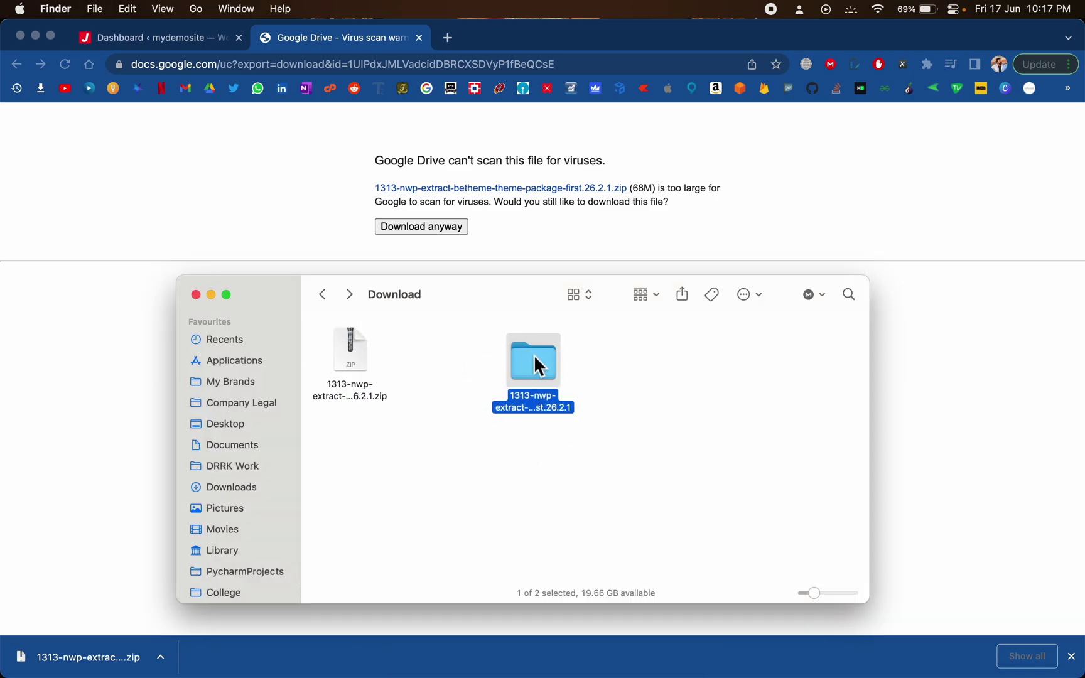
Open the extracted folder showing betheme_to_install.zip and betheme-child.zip.
double_click(534, 364)
drag(317, 408, 465, 355)
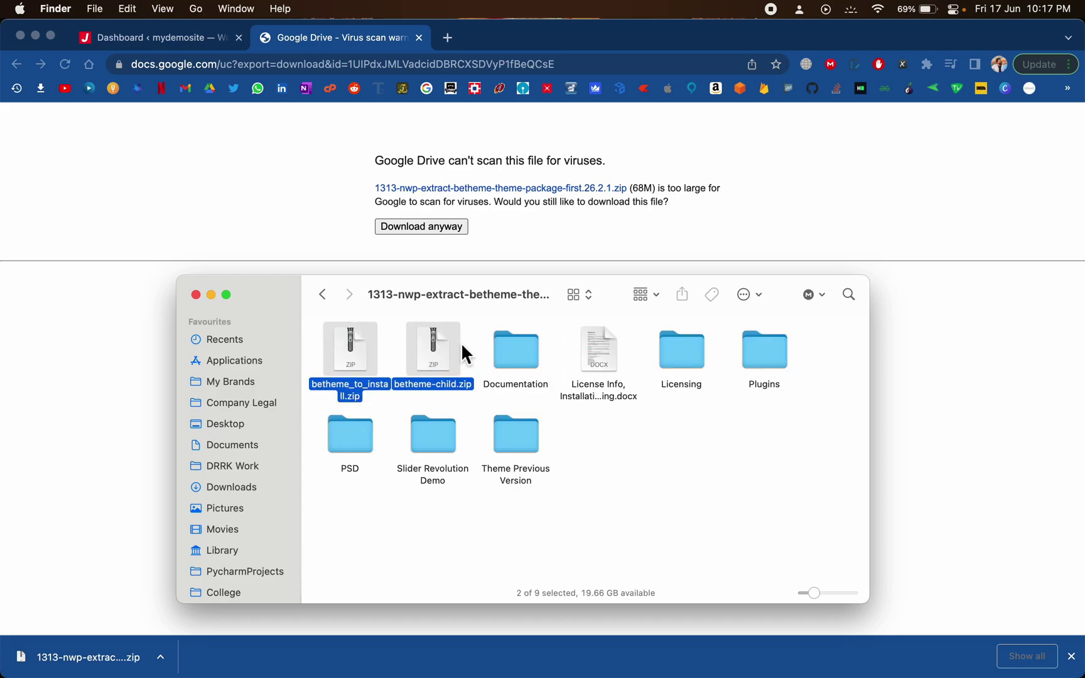
click(469, 342)
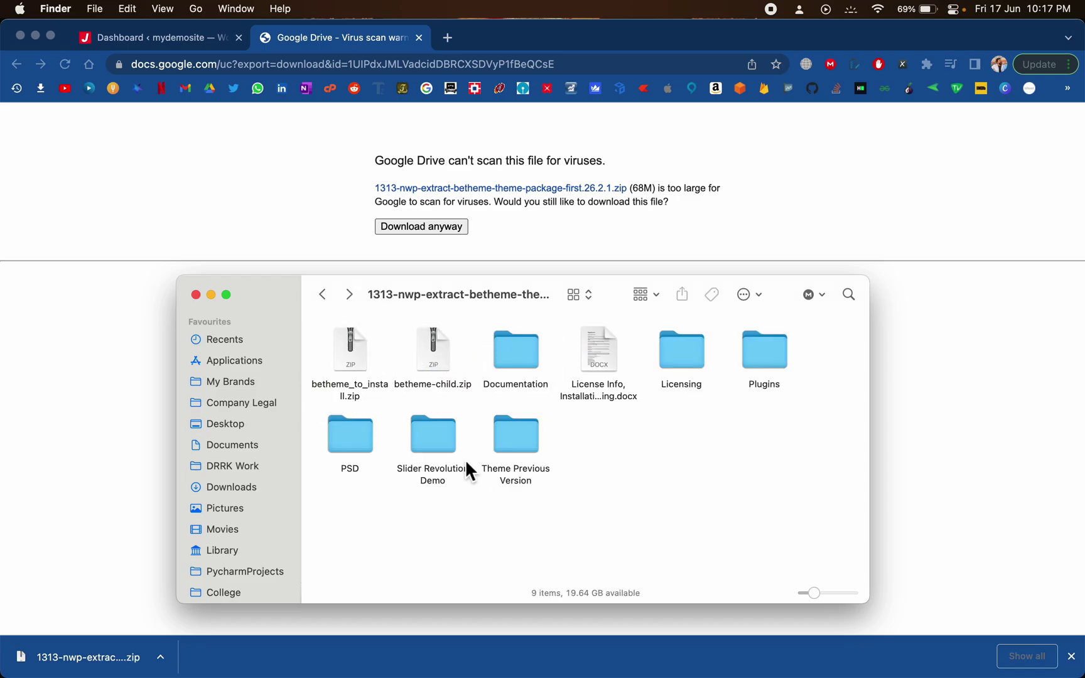
drag(309, 340, 321, 355)
Close the Google Drive tab and open the Upload Theme form under Appearance > Themes > Add New.
click(205, 39)
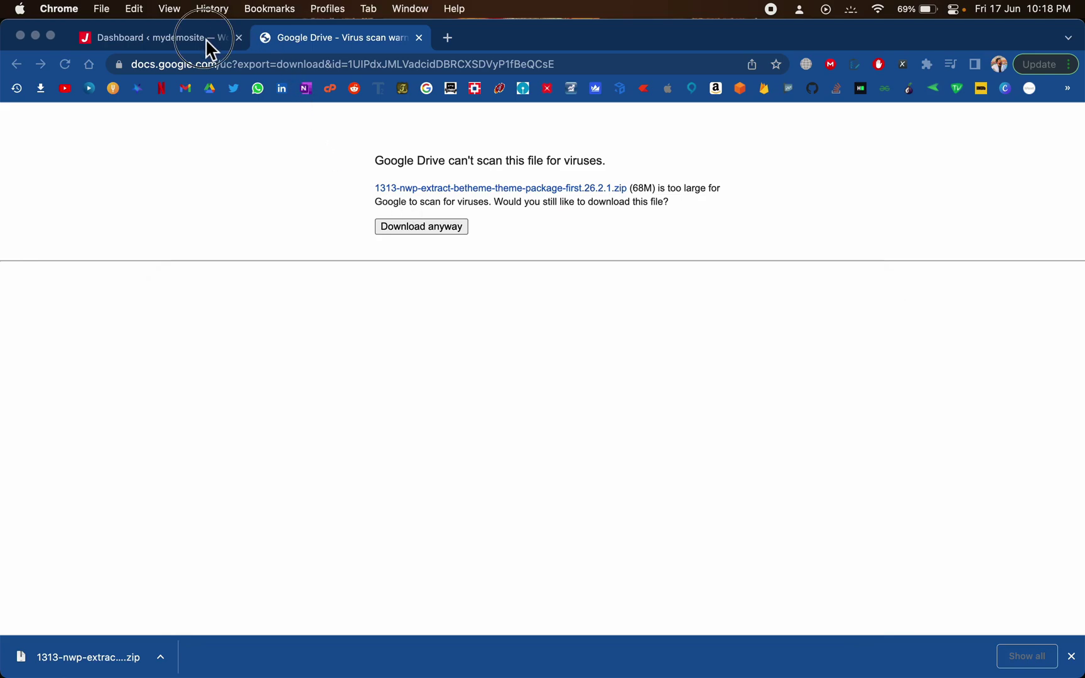
click(402, 38)
click(419, 38)
mouse_move(82, 353)
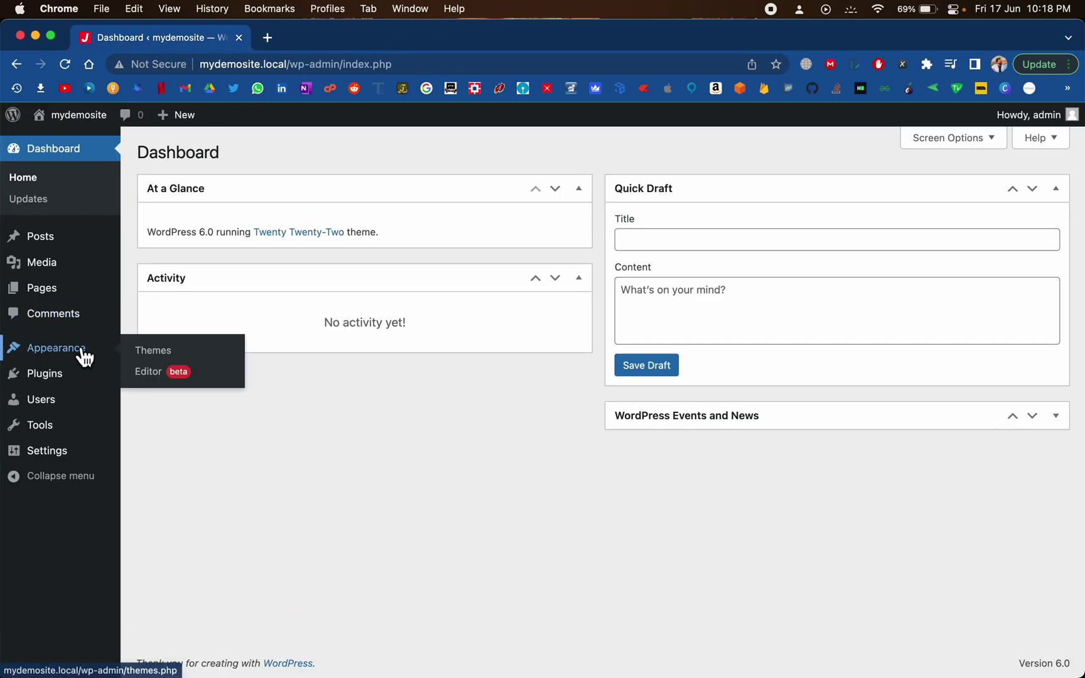
right_click(177, 358)
click(184, 351)
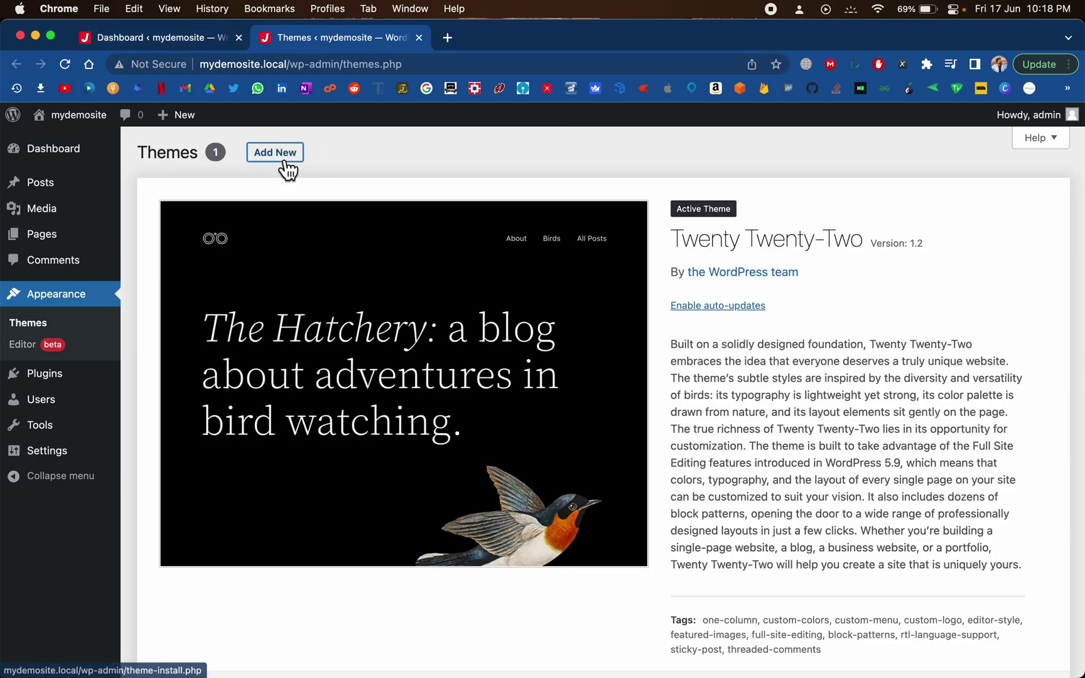
click(286, 167)
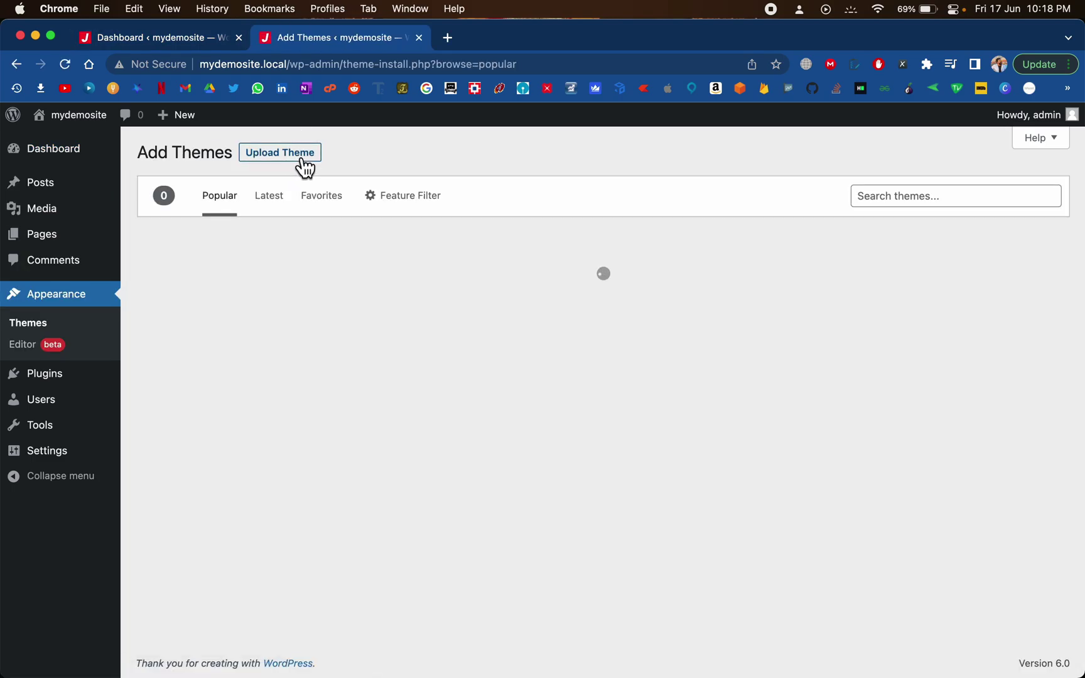
click(303, 161)
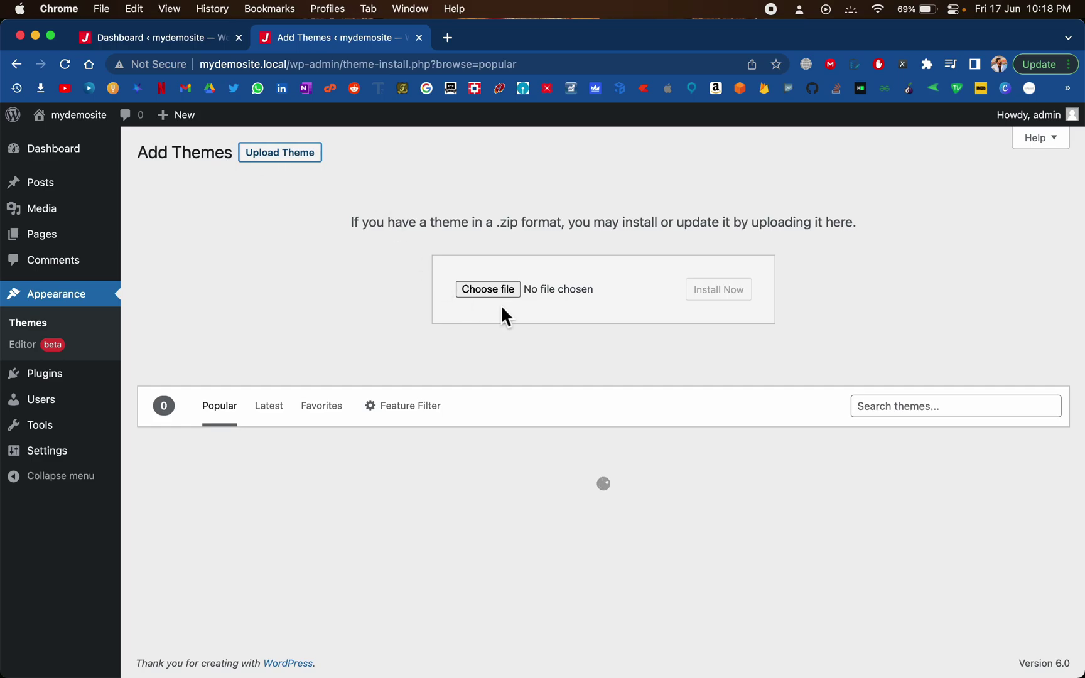
Drag betheme_to_install.zip from Finder onto the upload form and install it.
key(ctrl+Up)
click(239, 515)
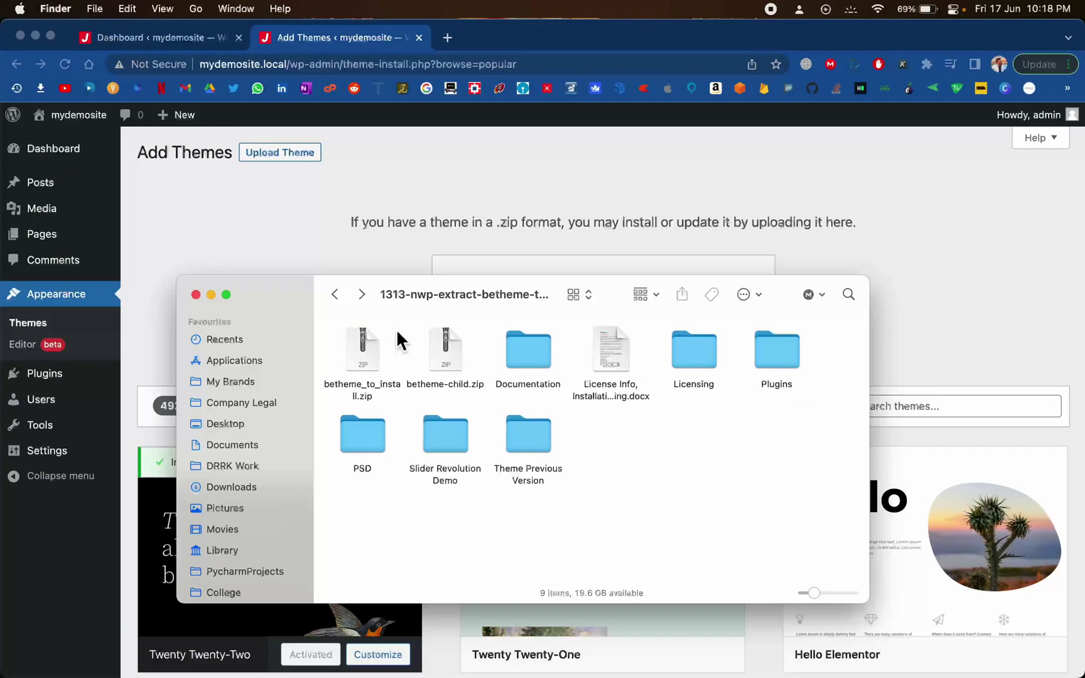
drag(464, 295, 463, 395)
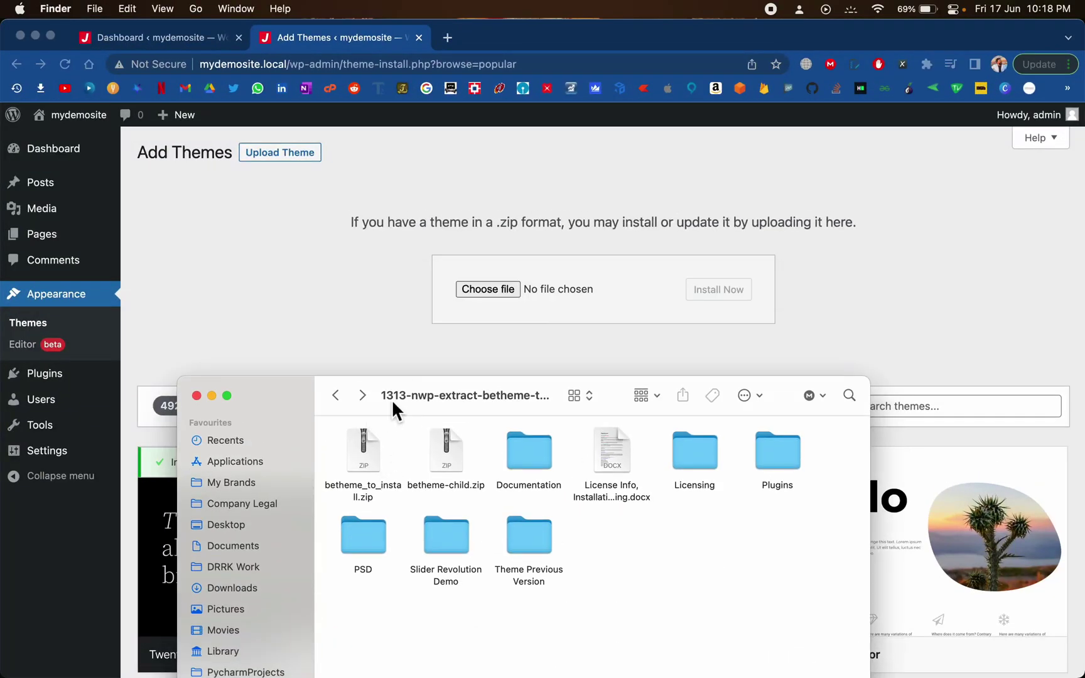
drag(364, 446, 492, 290)
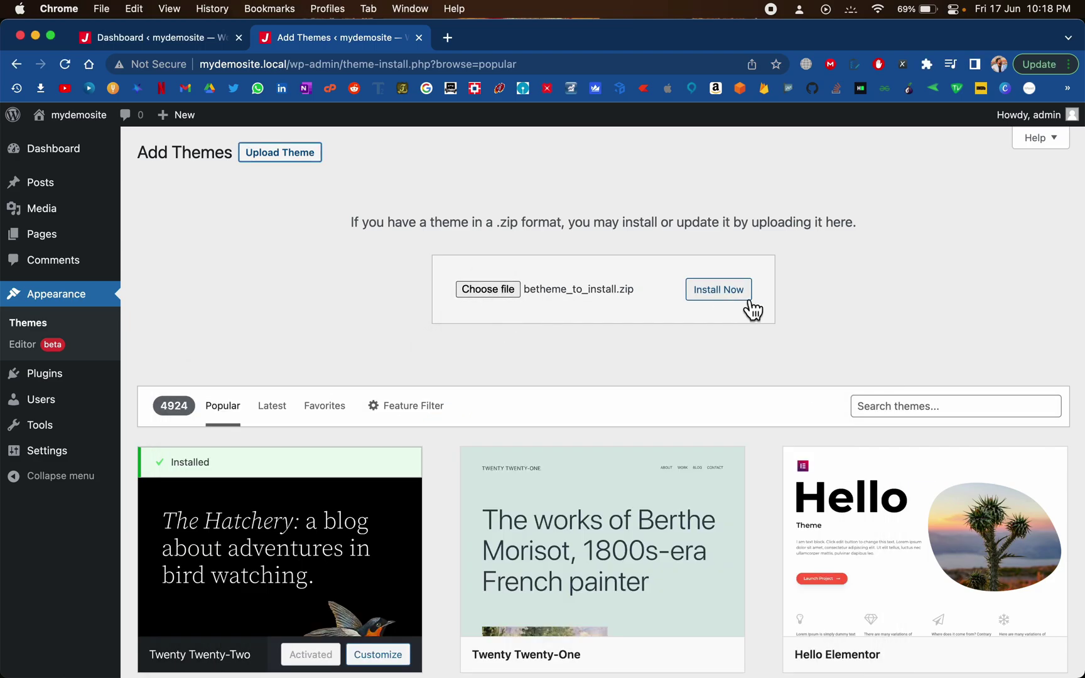
click(722, 292)
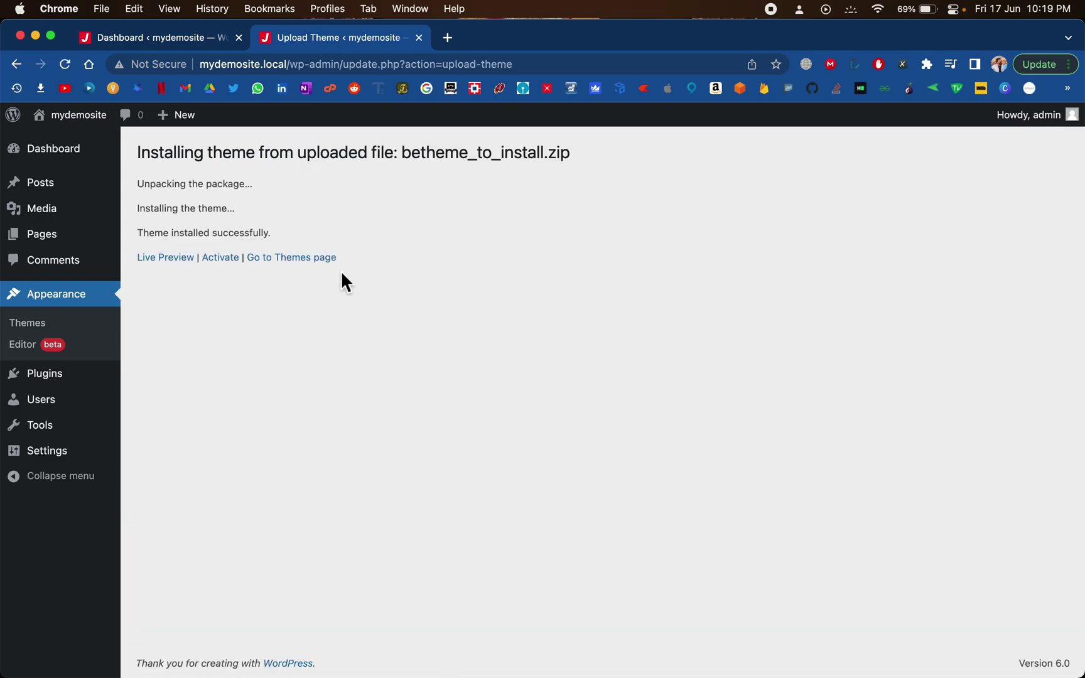
Activate BeTheme and check its dashboard shows version 26.2.1 with 'Theme is registered'.
drag(178, 235, 284, 231)
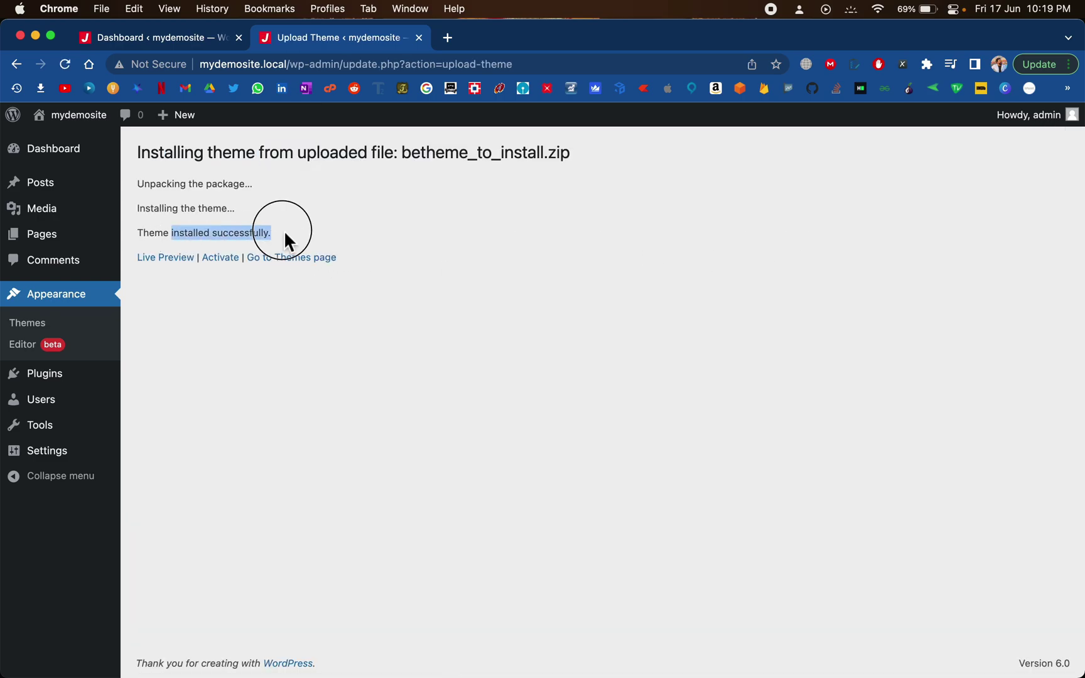
click(223, 262)
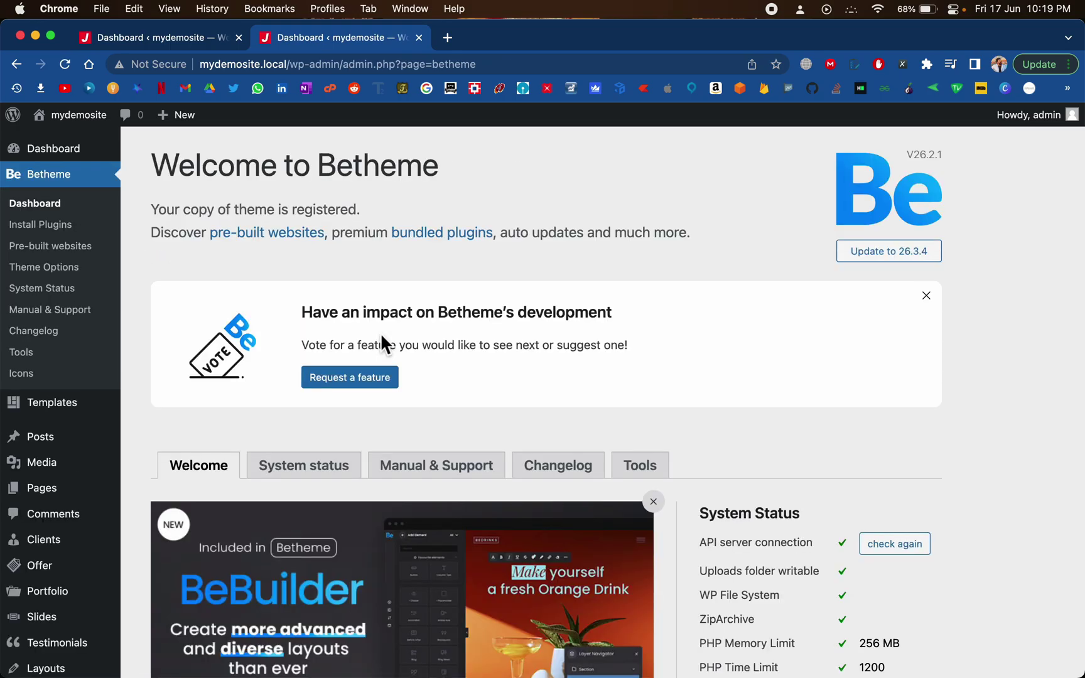
drag(152, 207, 387, 205)
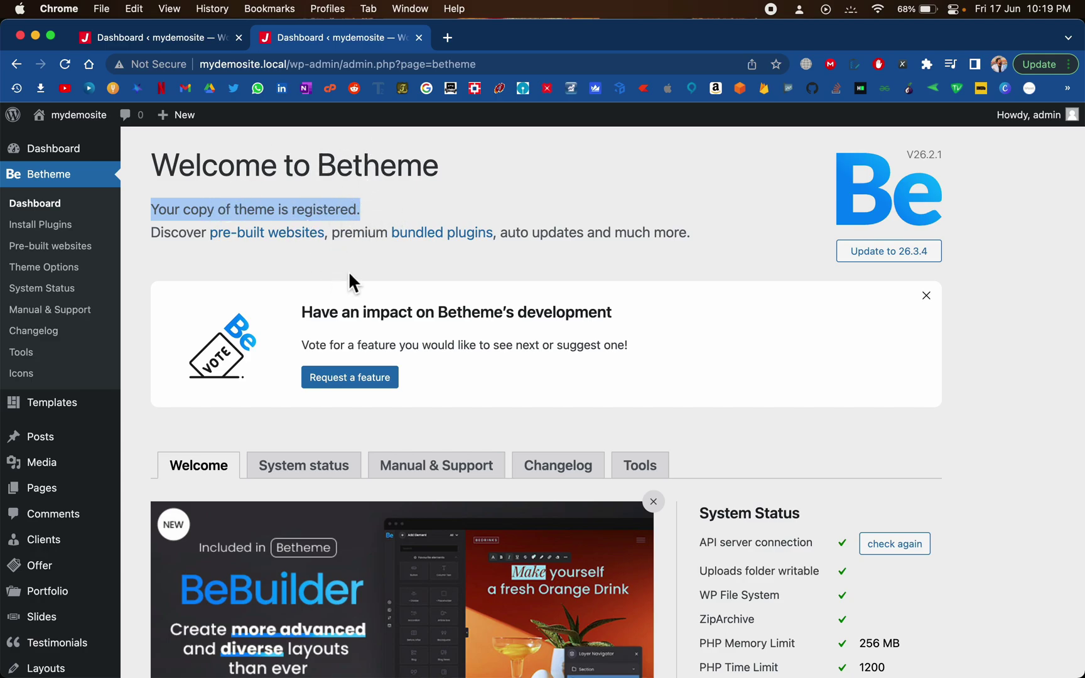
click(371, 205)
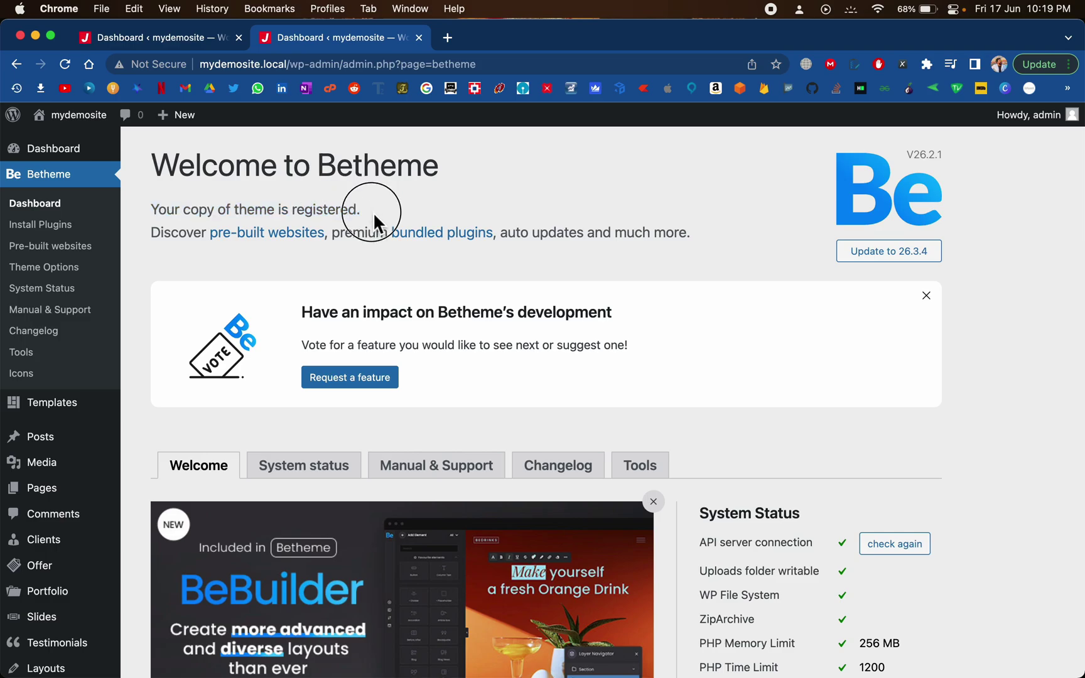
scroll(374, 215, down, 5)
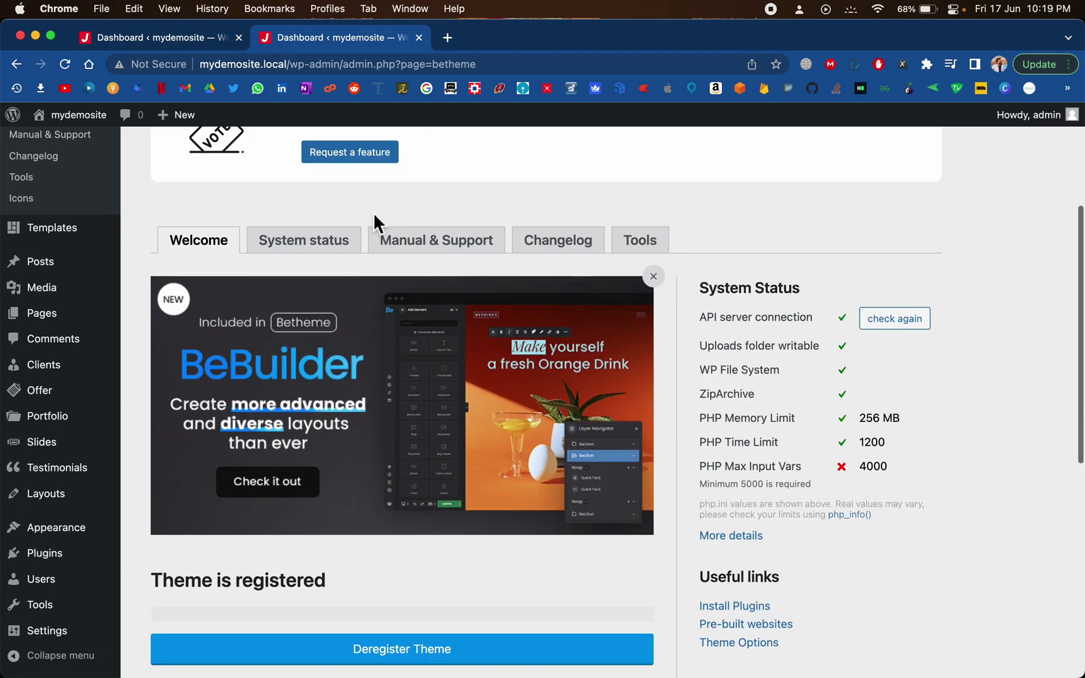
scroll(375, 221, down, 2)
drag(160, 484, 391, 506)
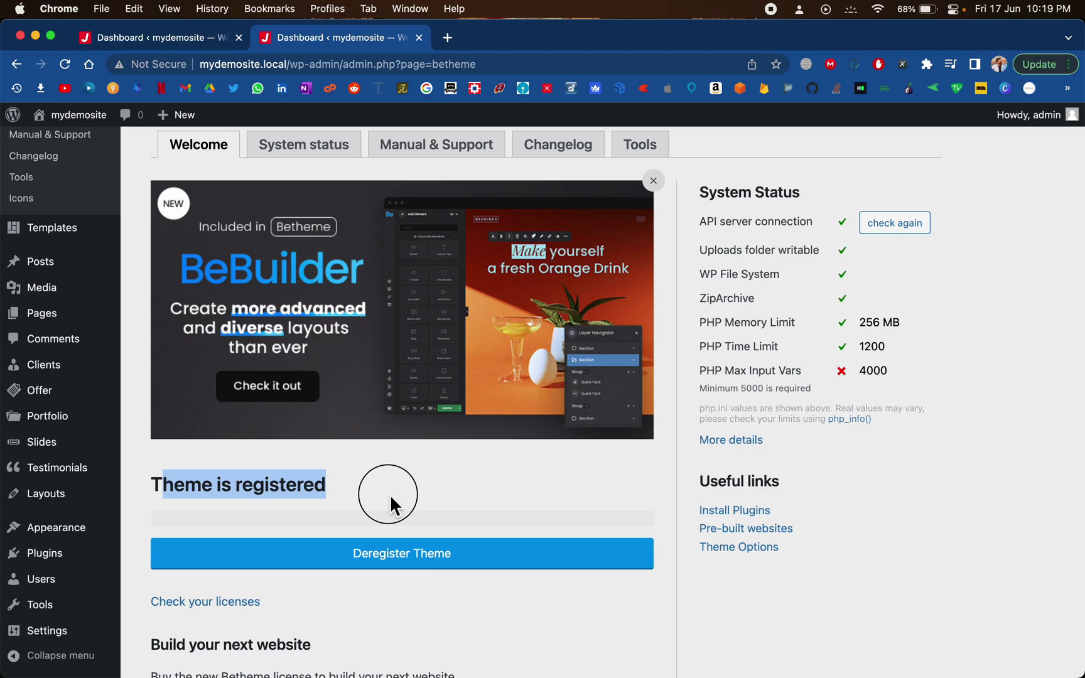
In Betheme's Install Plugins list, select all plugins except WPBakery Page Builder.
click(399, 605)
scroll(251, 409, up, 7)
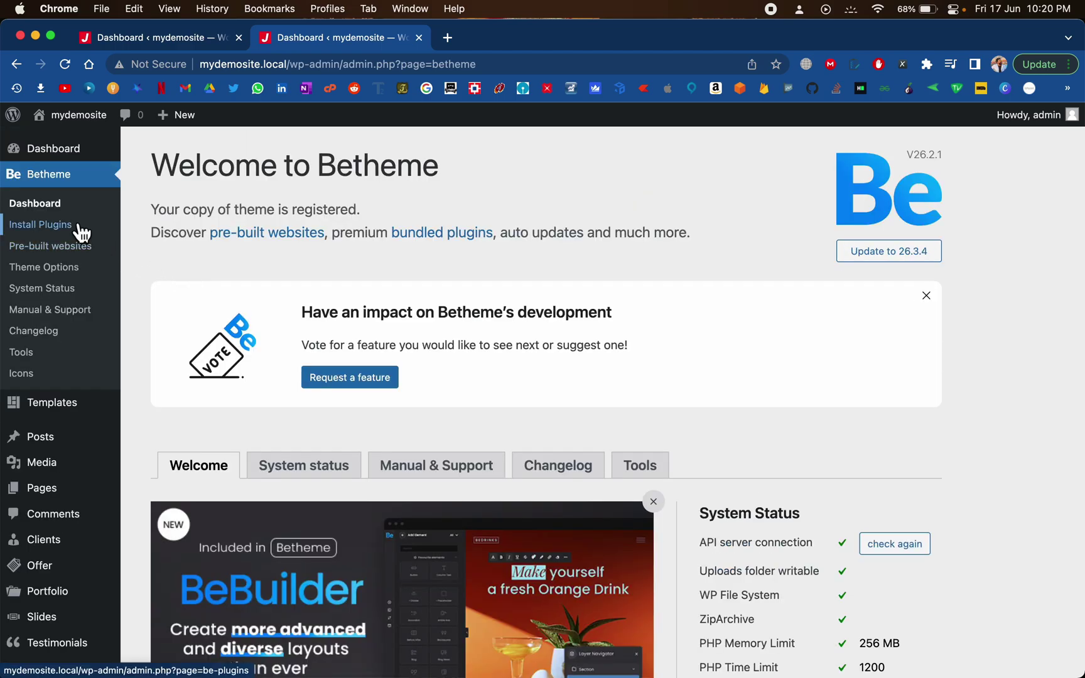
click(76, 224)
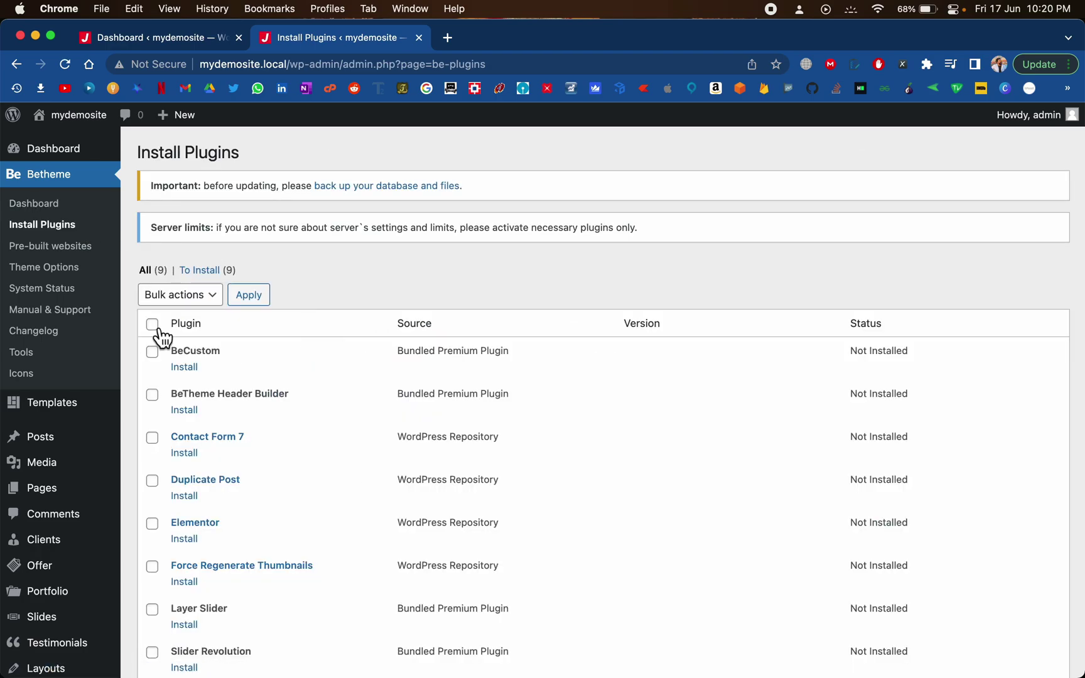
click(152, 324)
scroll(170, 529, down, 3)
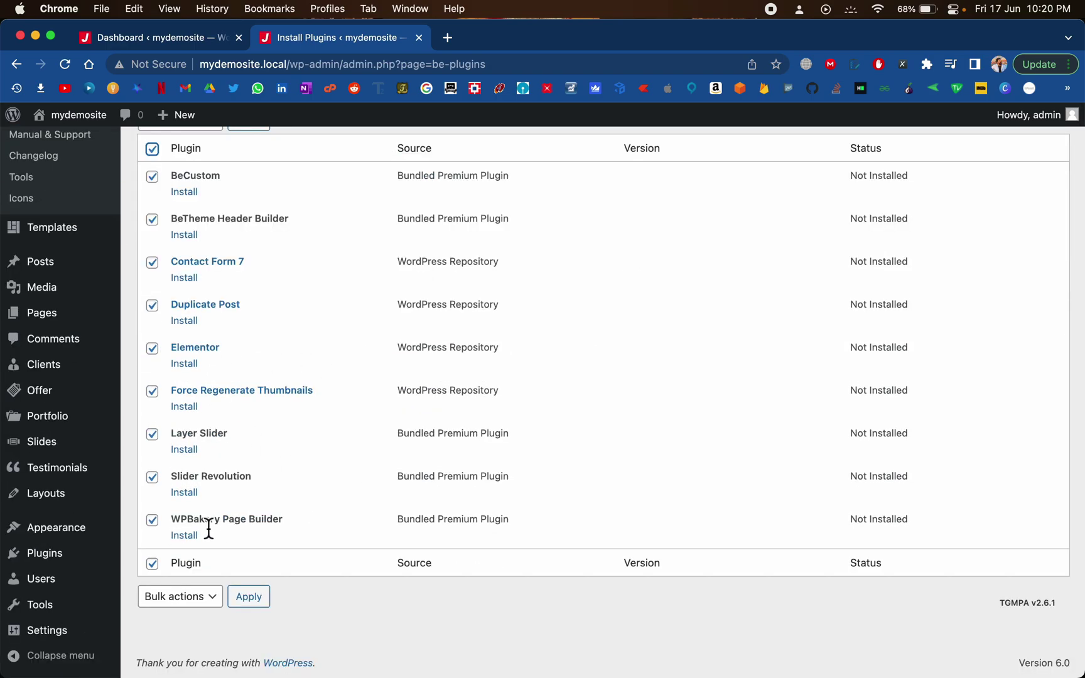
drag(180, 521, 274, 519)
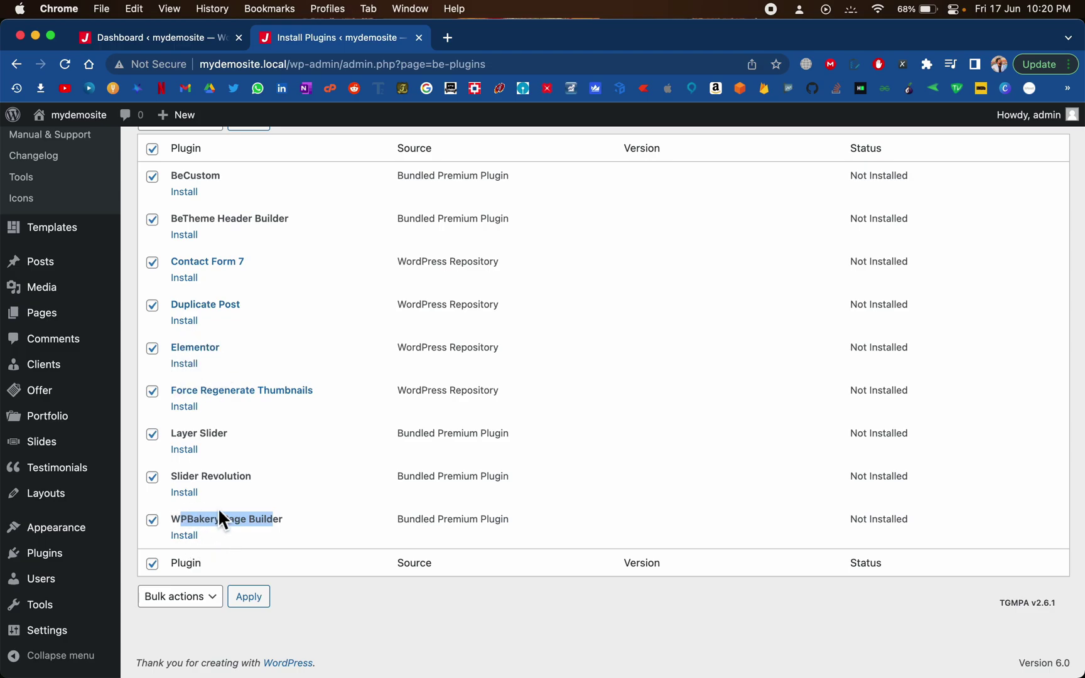
click(286, 523)
triple_click(274, 523)
click(154, 523)
Bulk-install the selected plugins and confirm all eight installed successfully.
scroll(375, 482, up, 5)
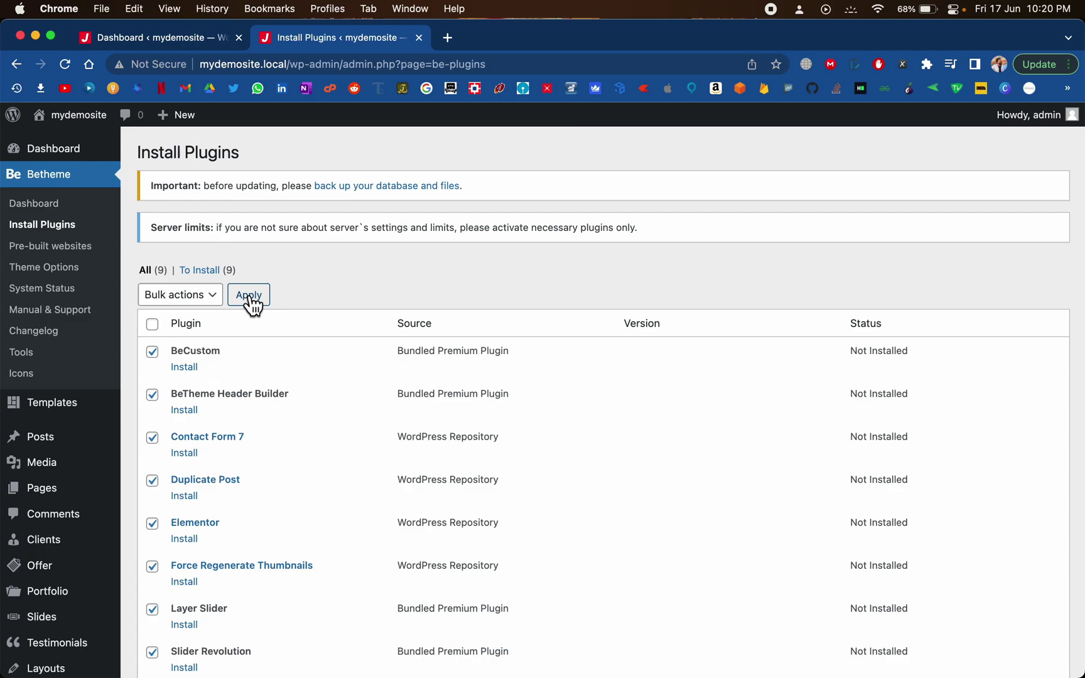
click(211, 308)
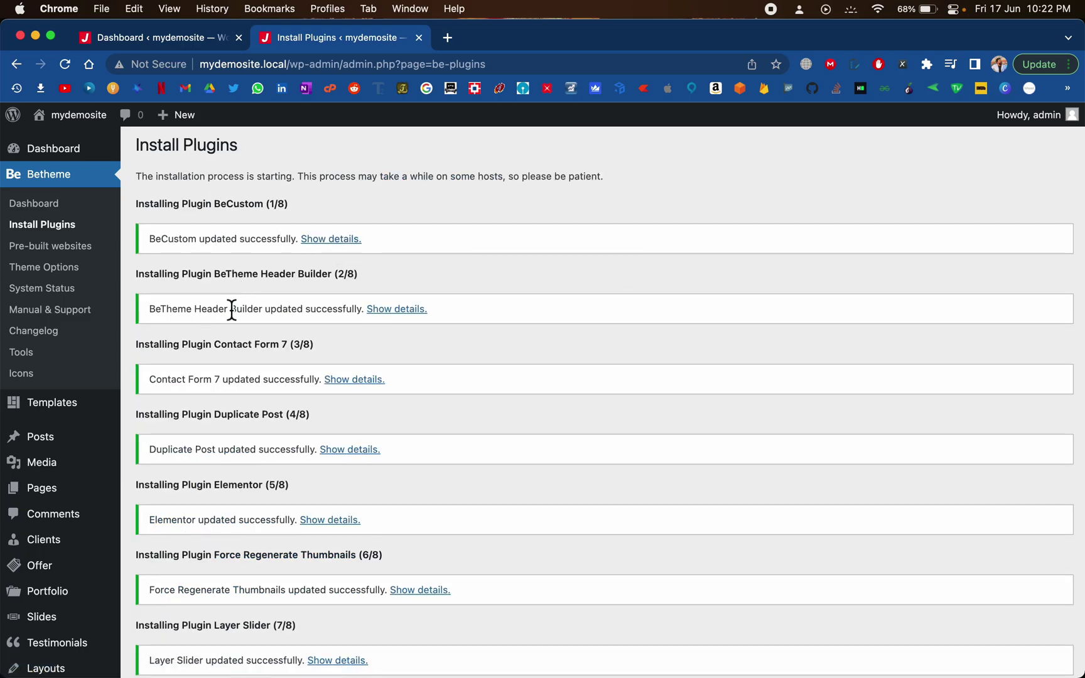
scroll(298, 370, down, 5)
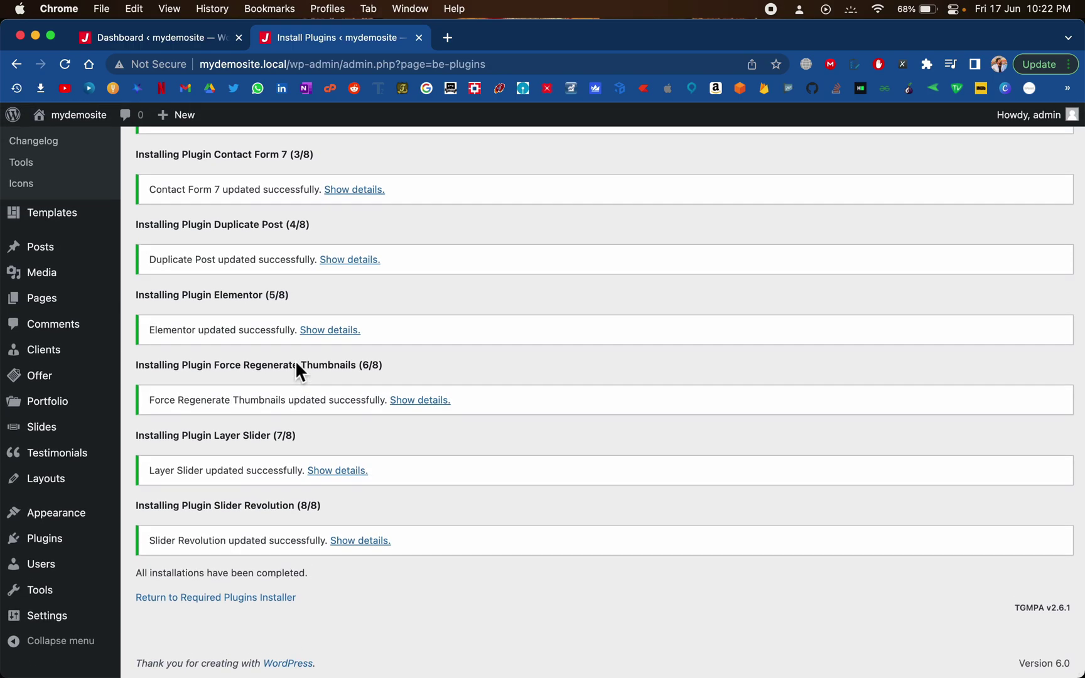
scroll(296, 364, up, 5)
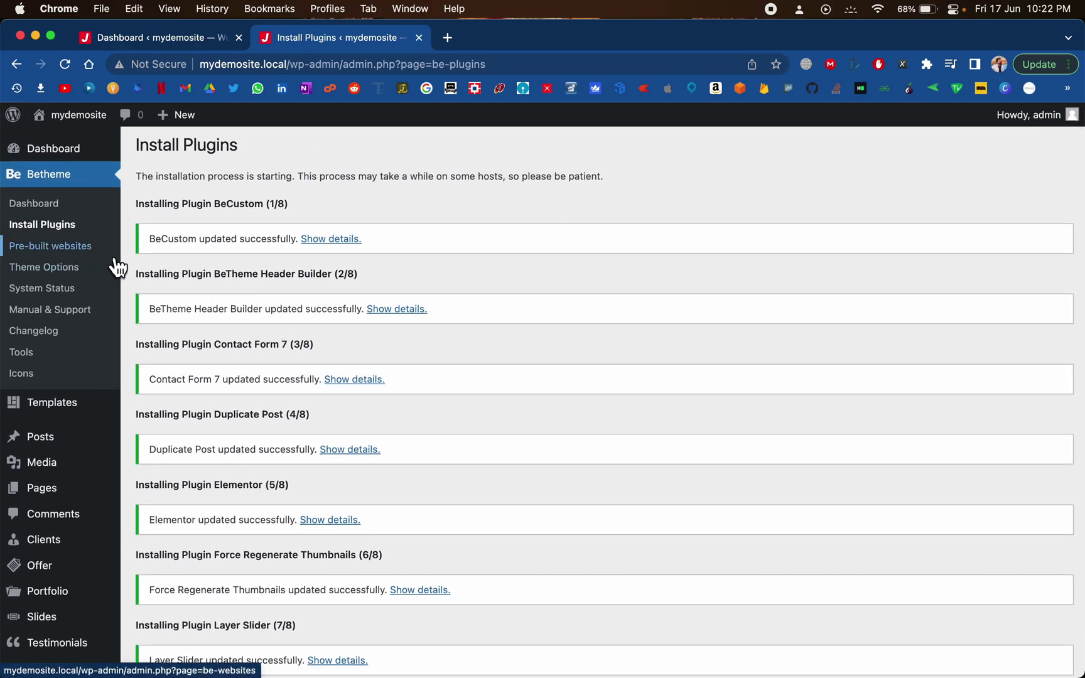
Open BeTheme's Pre-built websites gallery and browse through the available demos.
click(101, 255)
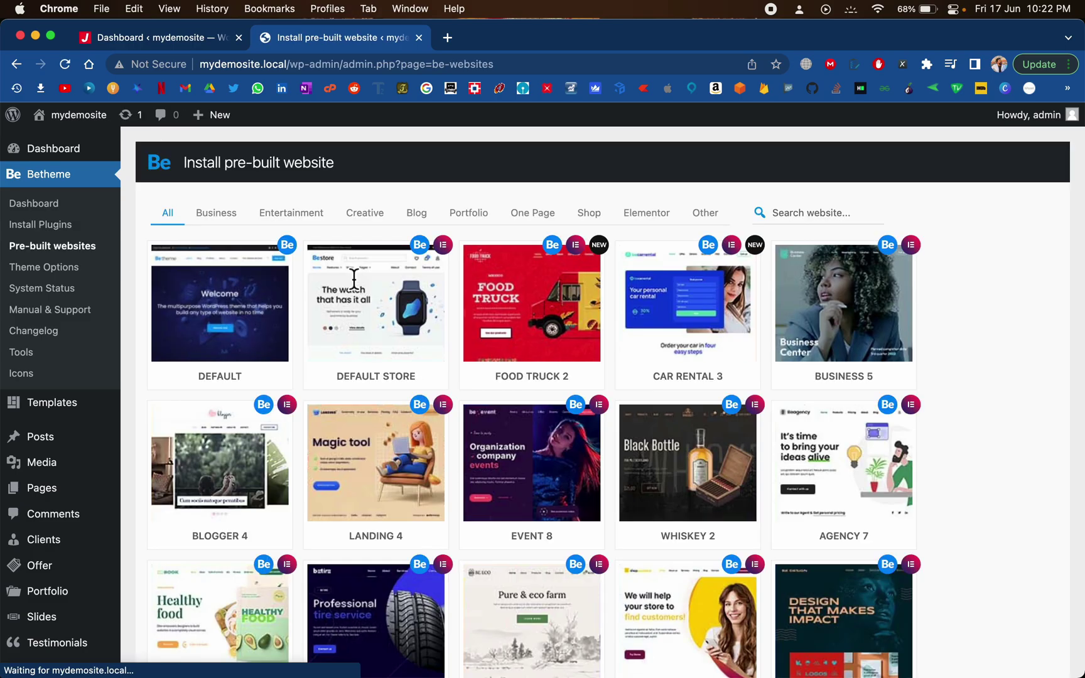
scroll(472, 308, down, 2)
scroll(472, 309, up, 2)
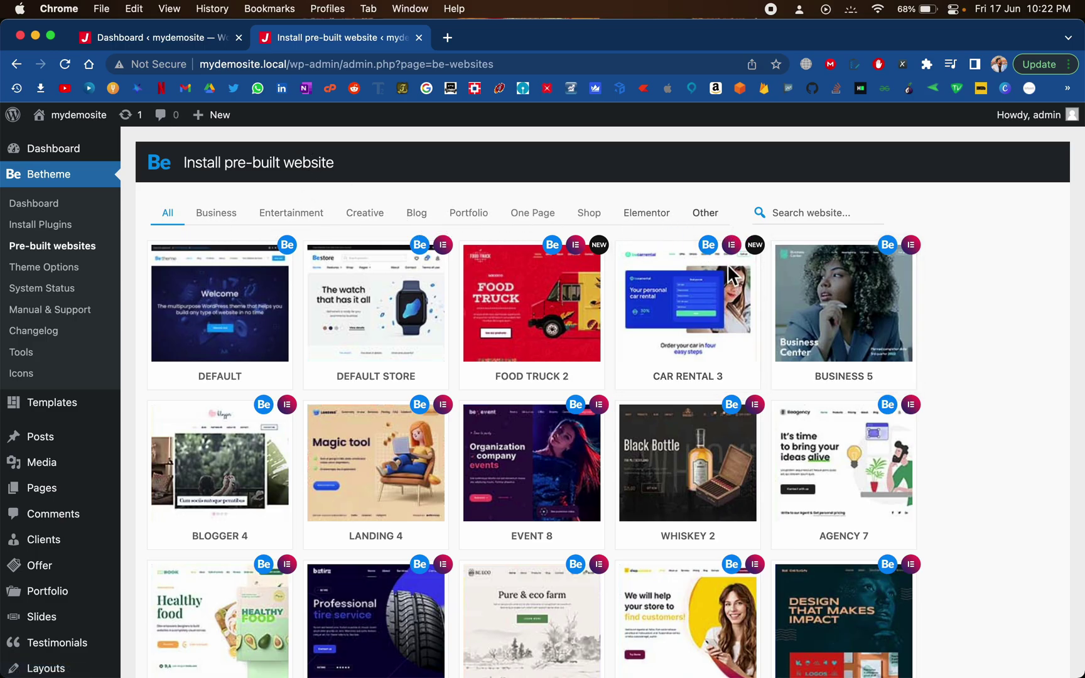
scroll(732, 276, down, 20)
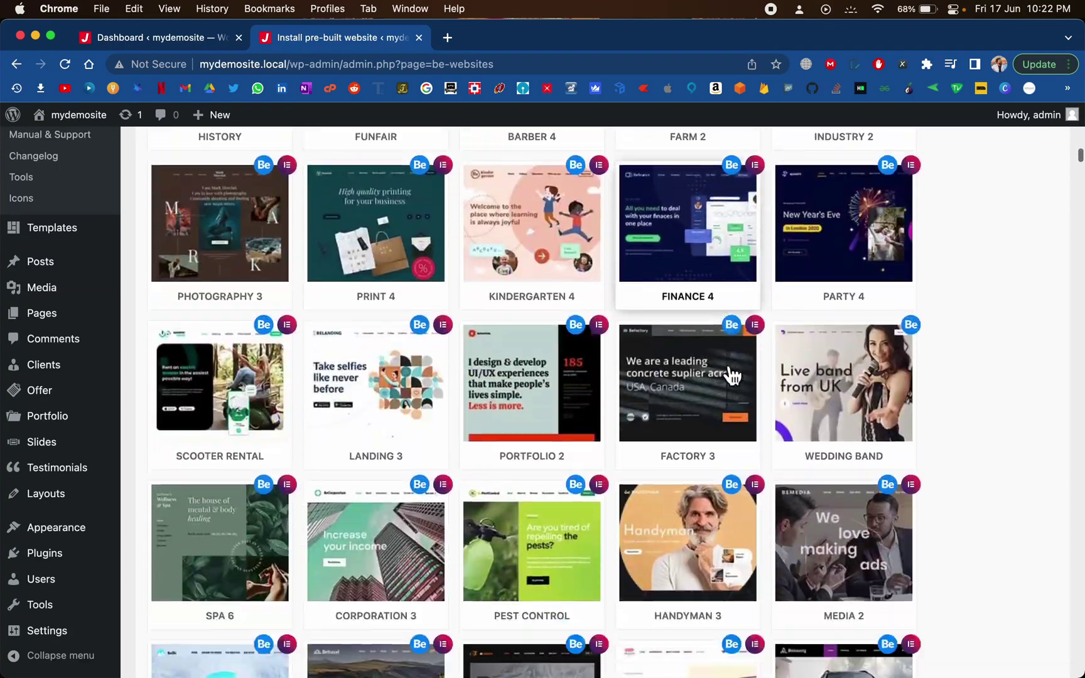
scroll(732, 375, down, 20)
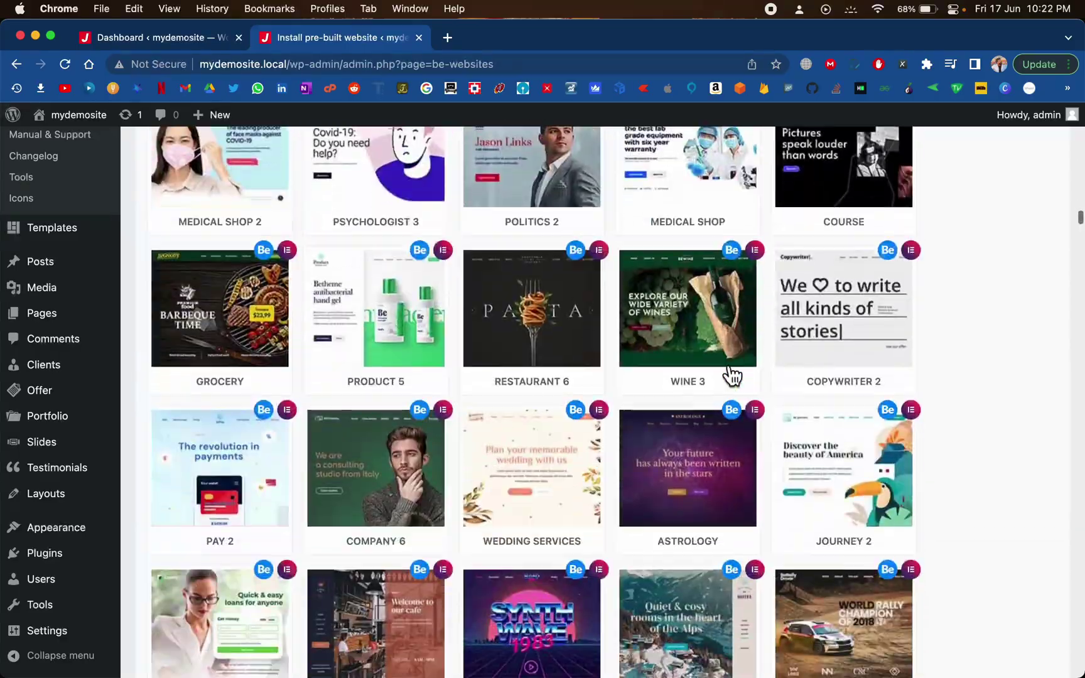
scroll(732, 375, down, 20)
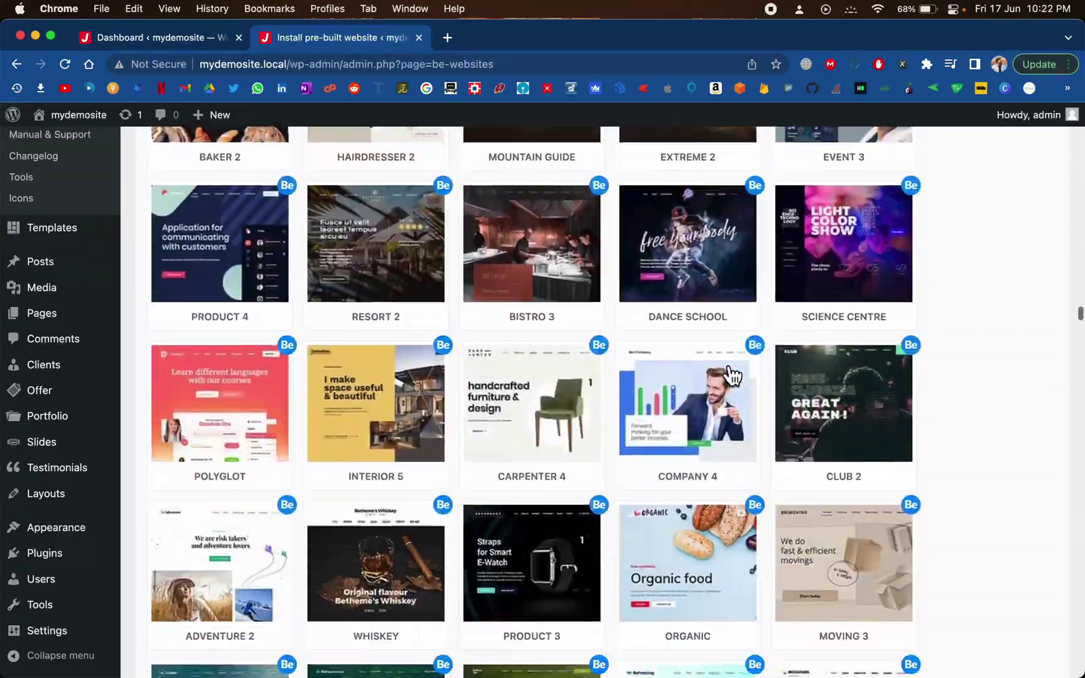
scroll(732, 375, down, 20)
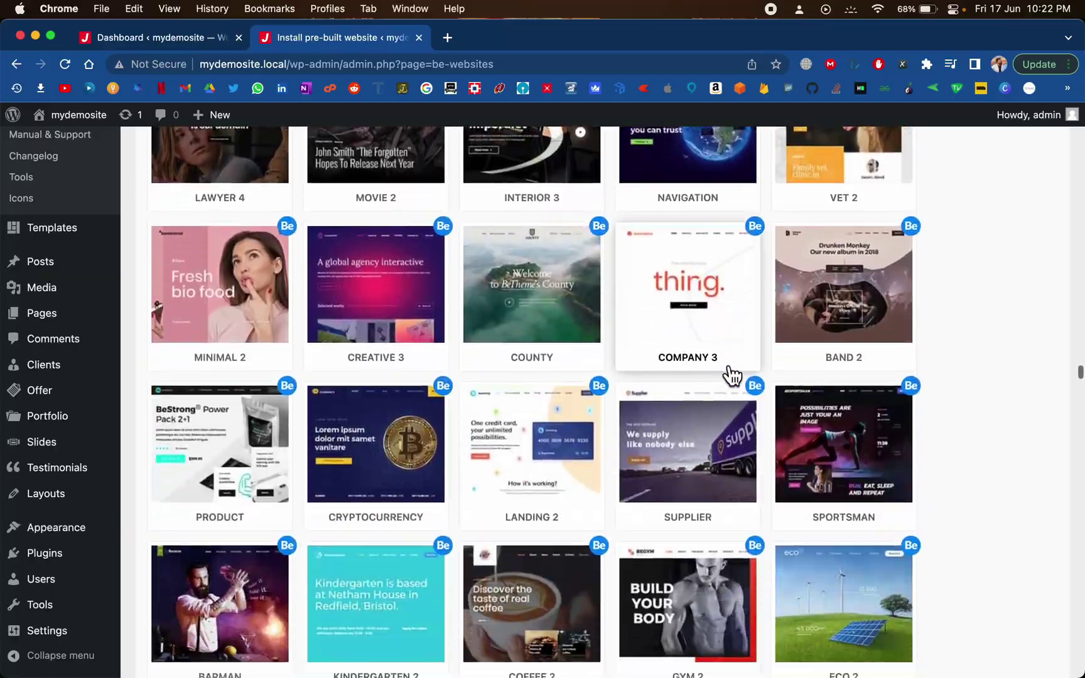
scroll(731, 375, down, 10)
scroll(731, 376, up, 20)
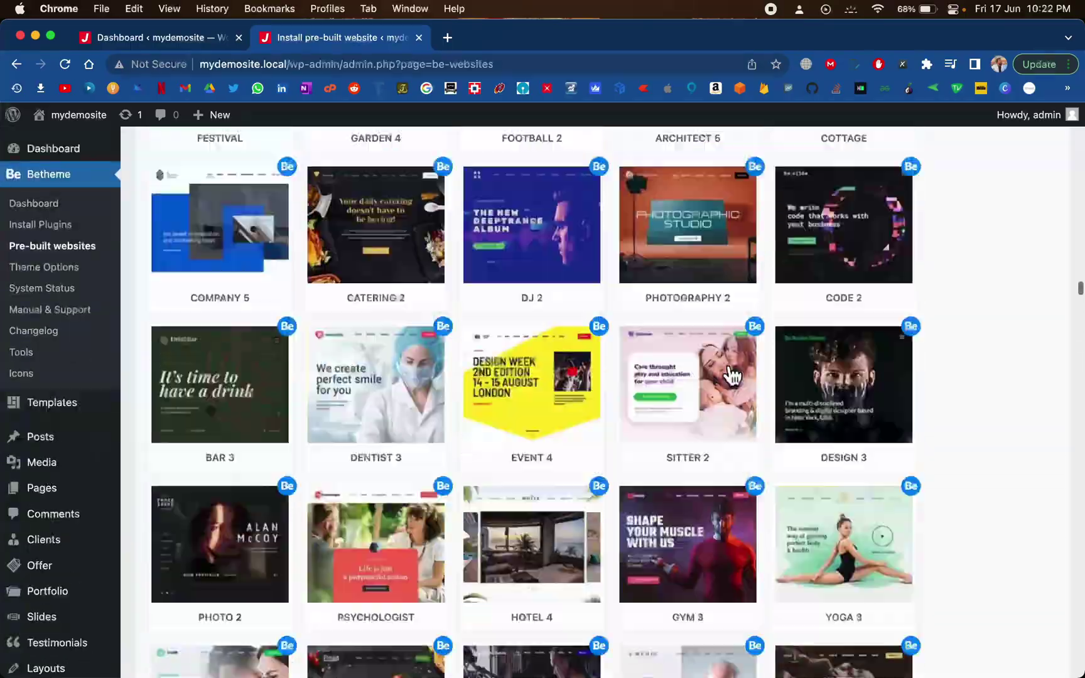
scroll(731, 375, up, 20)
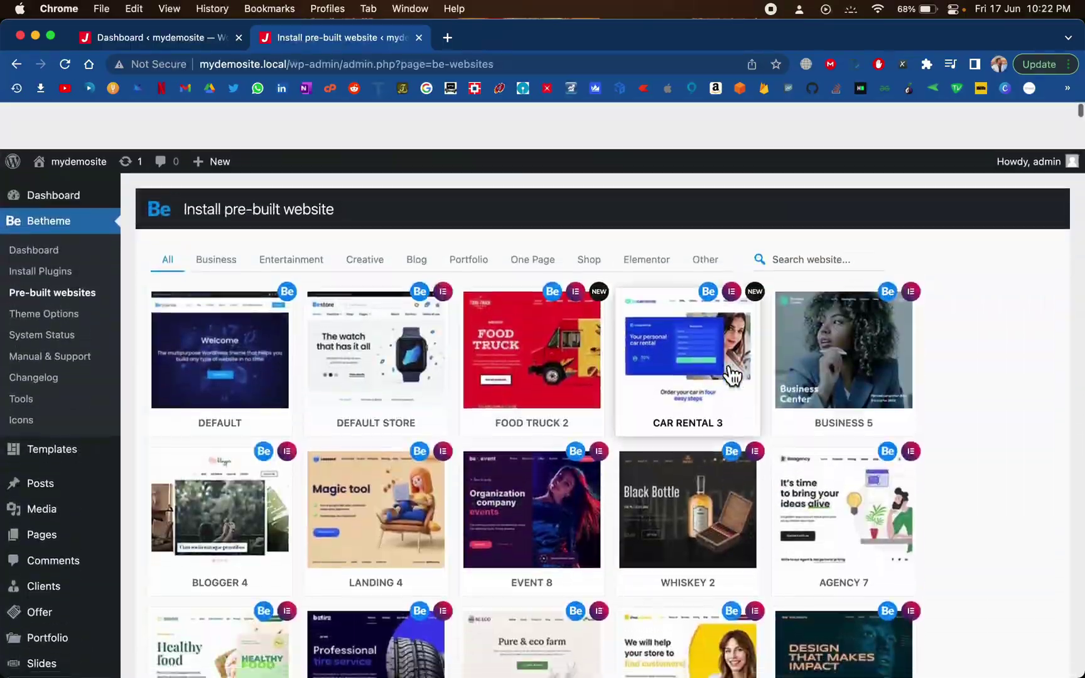
Filter the gallery by the Blog category and browse back to the row with Default Store.
click(431, 216)
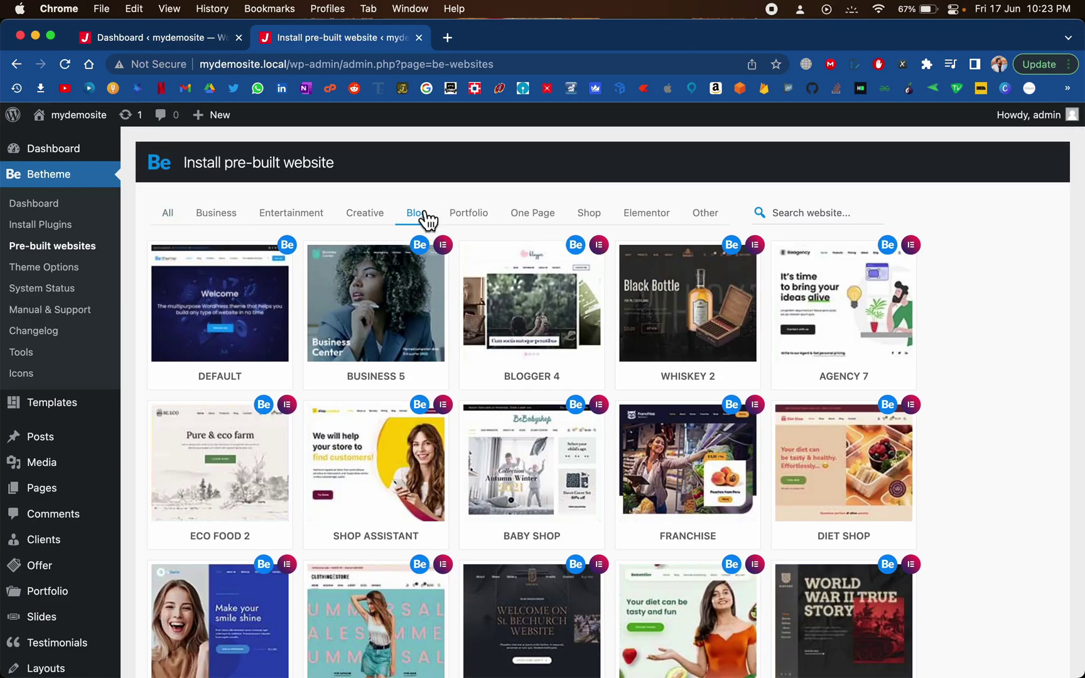
click(425, 217)
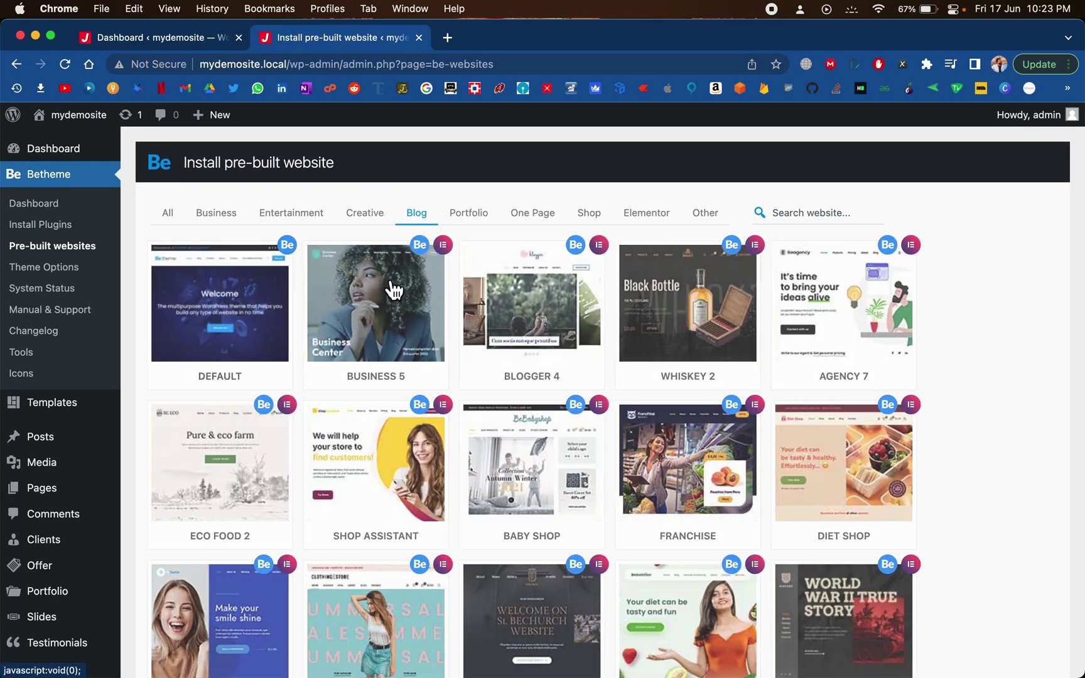
scroll(477, 356, down, 10)
scroll(478, 356, down, 20)
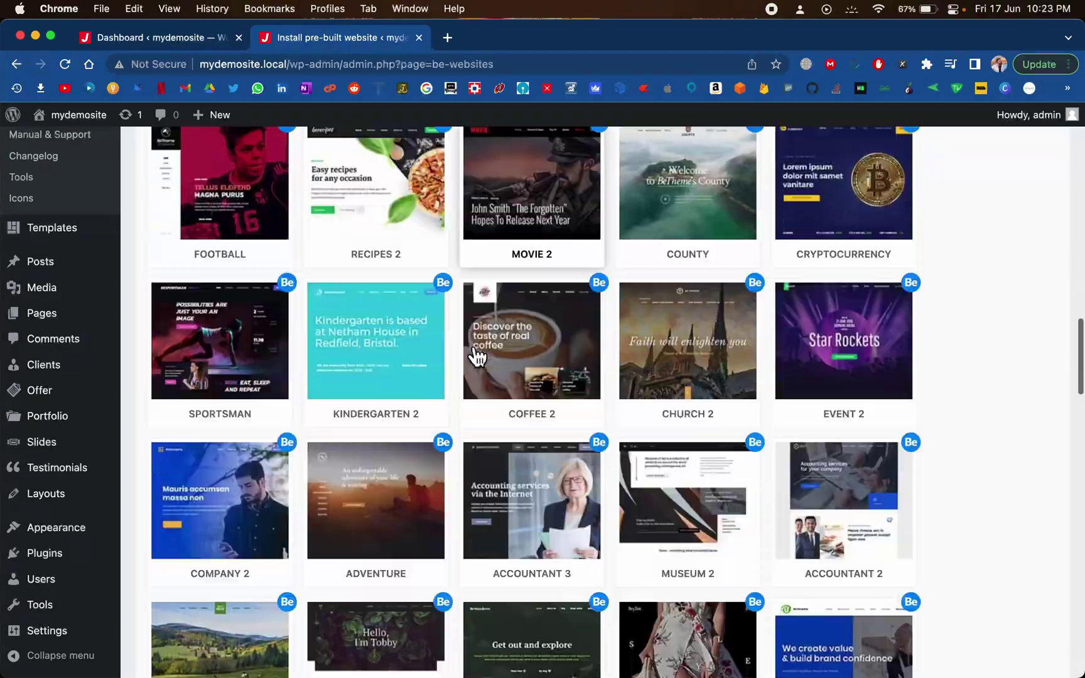
scroll(477, 356, down, 5)
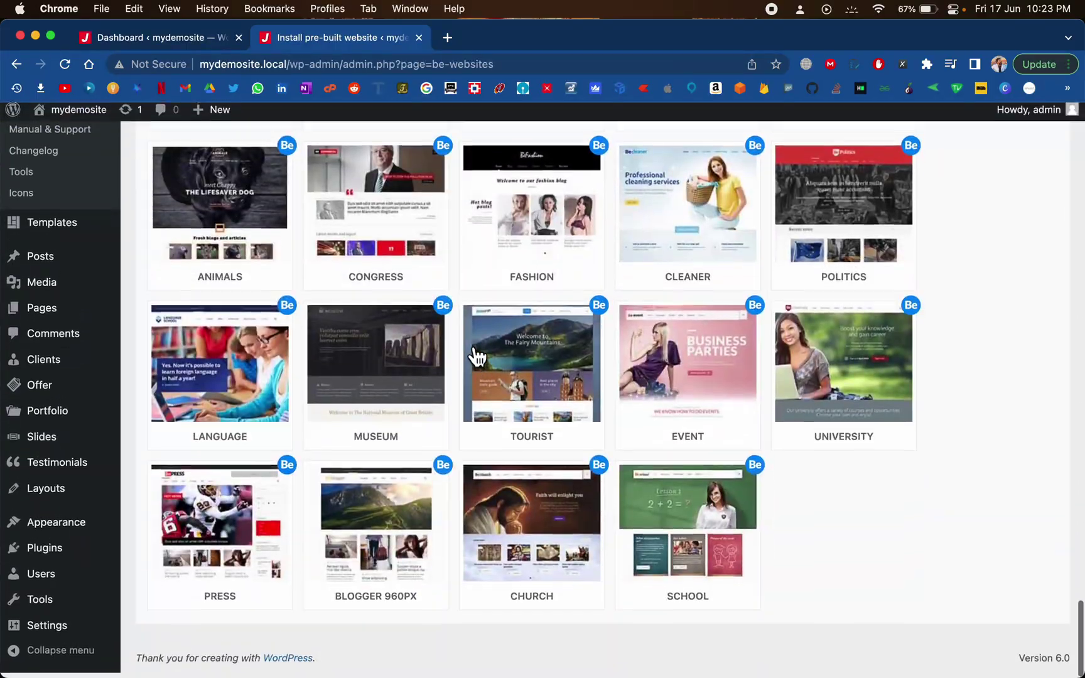
scroll(470, 352, up, 20)
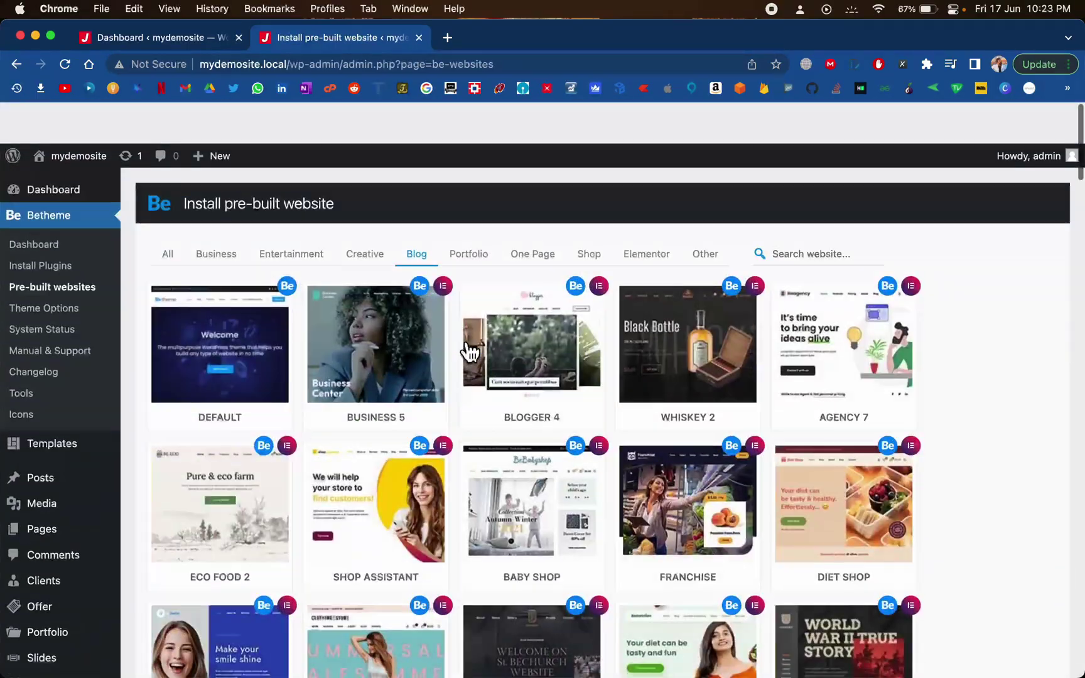
scroll(521, 164, down, 1)
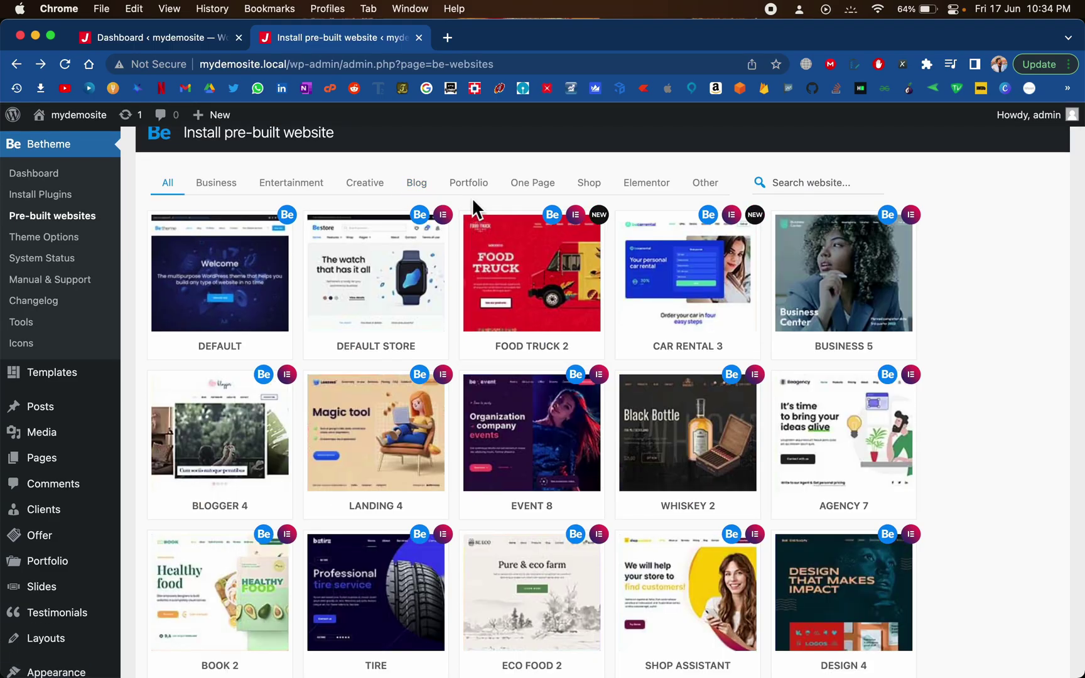
scroll(449, 436, down, 6)
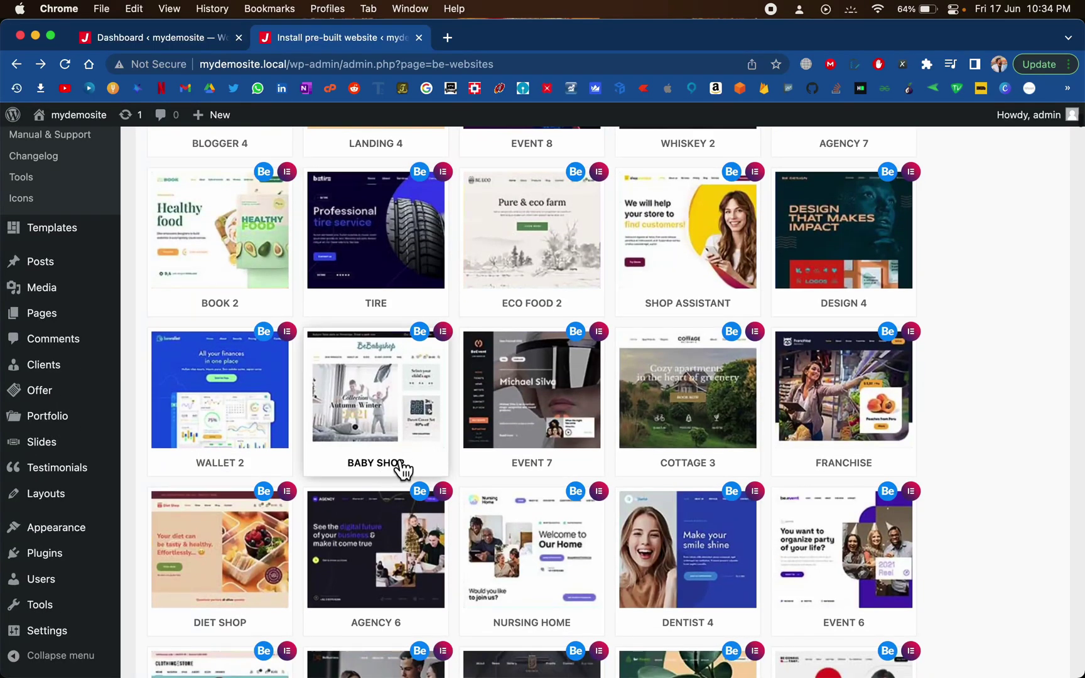
scroll(600, 451, up, 10)
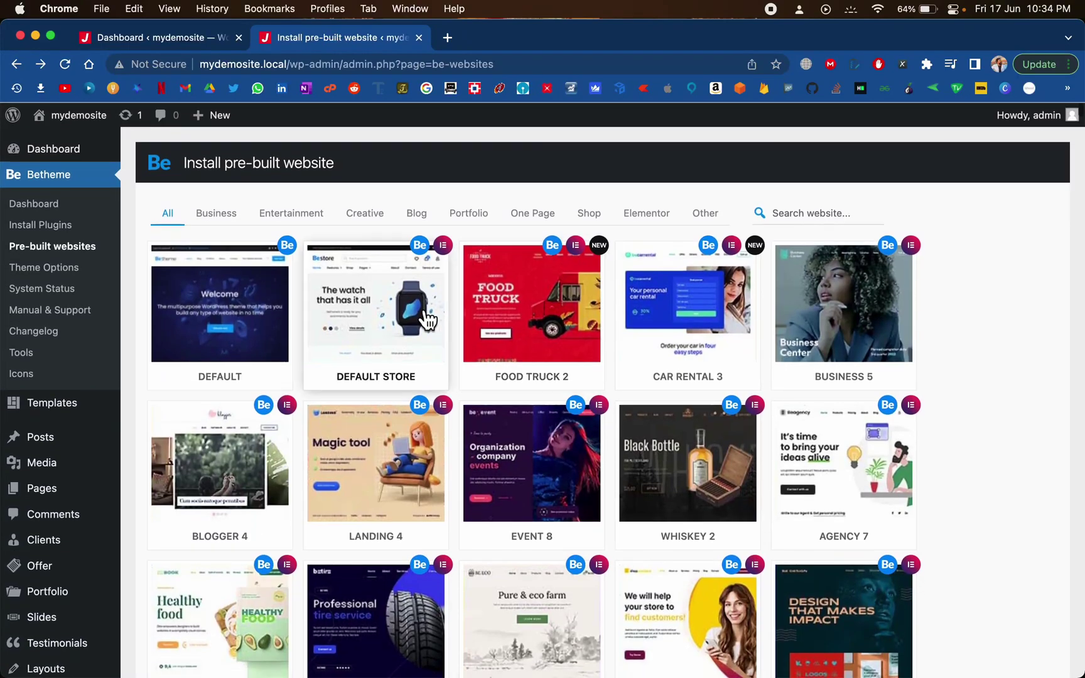
Select Default Store with Elementor, start its install, and open Install Plugins in a new tab.
click(419, 304)
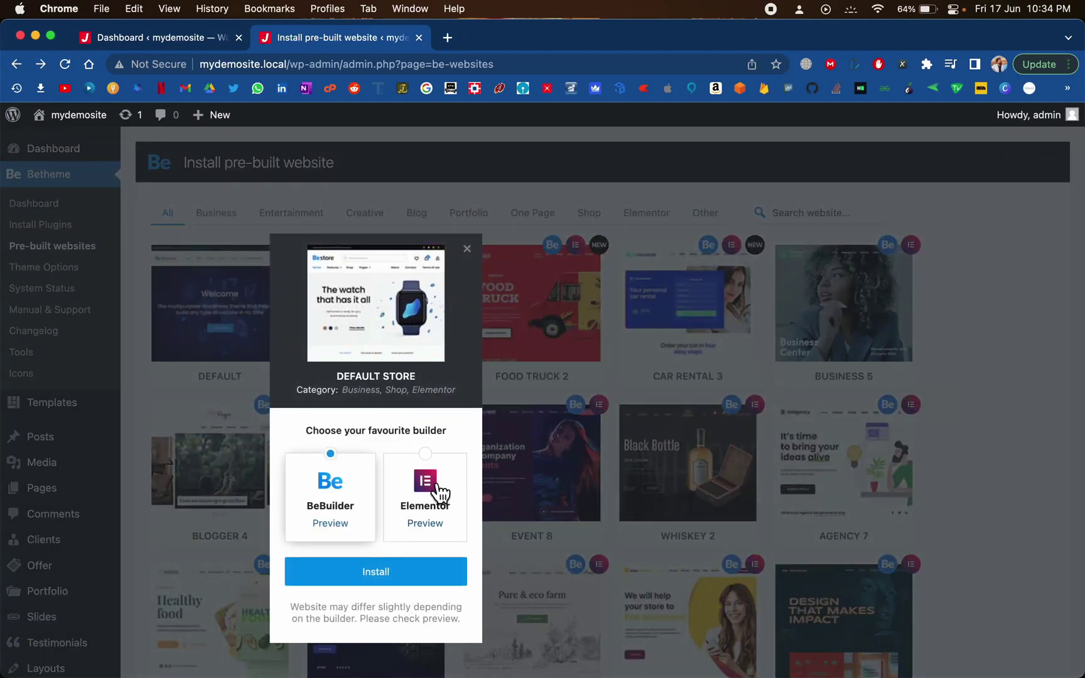
click(442, 472)
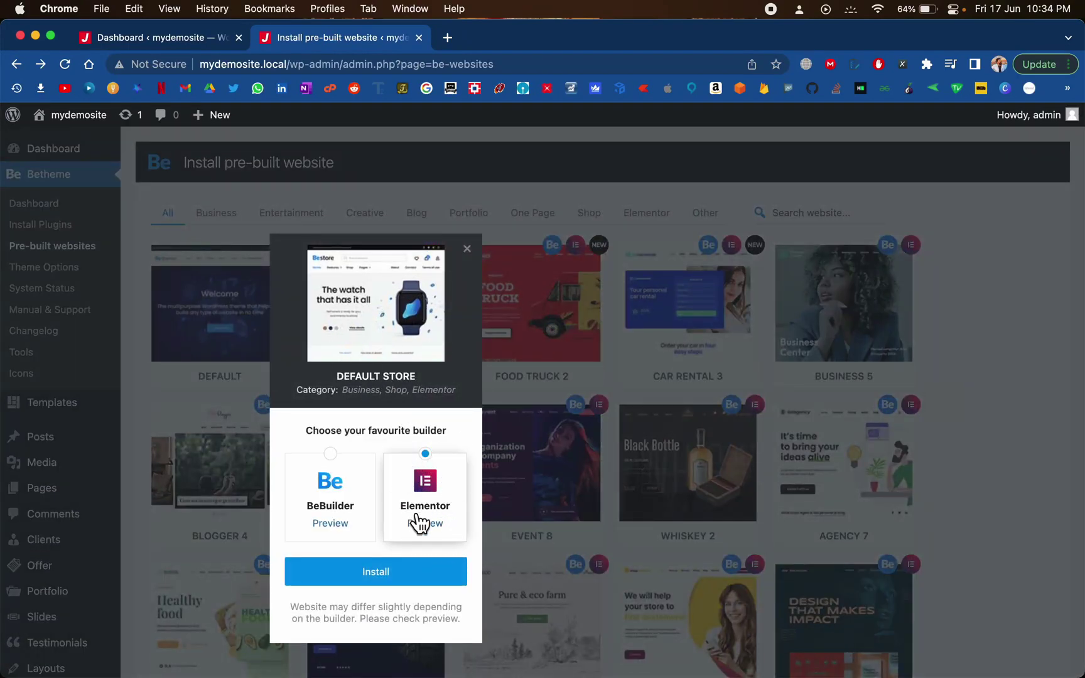
click(422, 587)
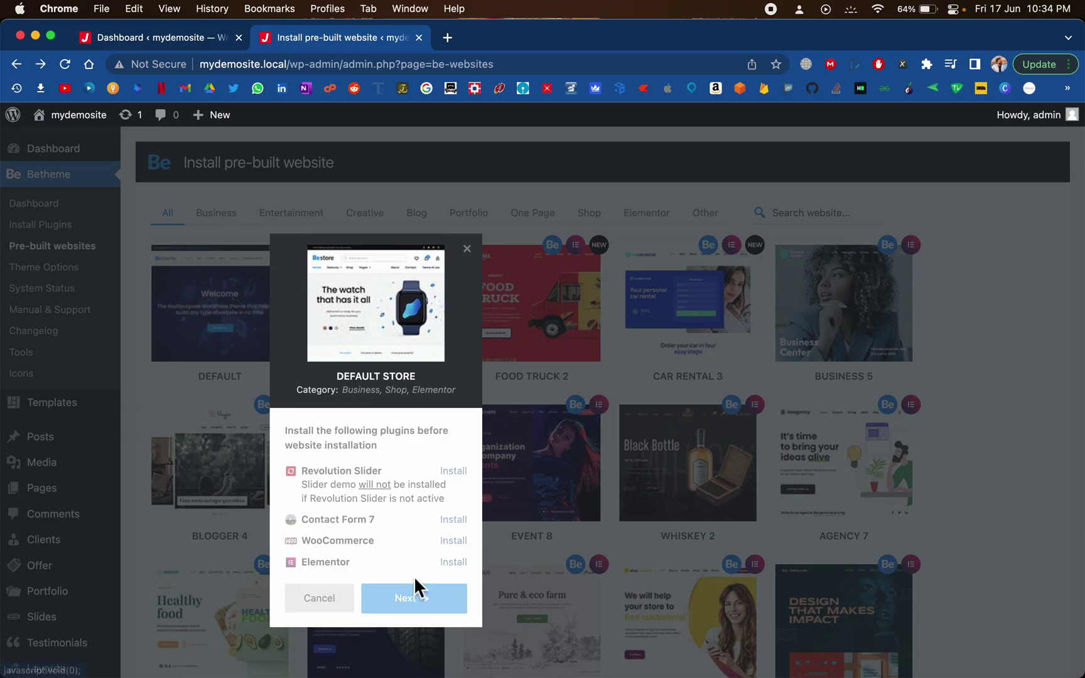
right_click(461, 481)
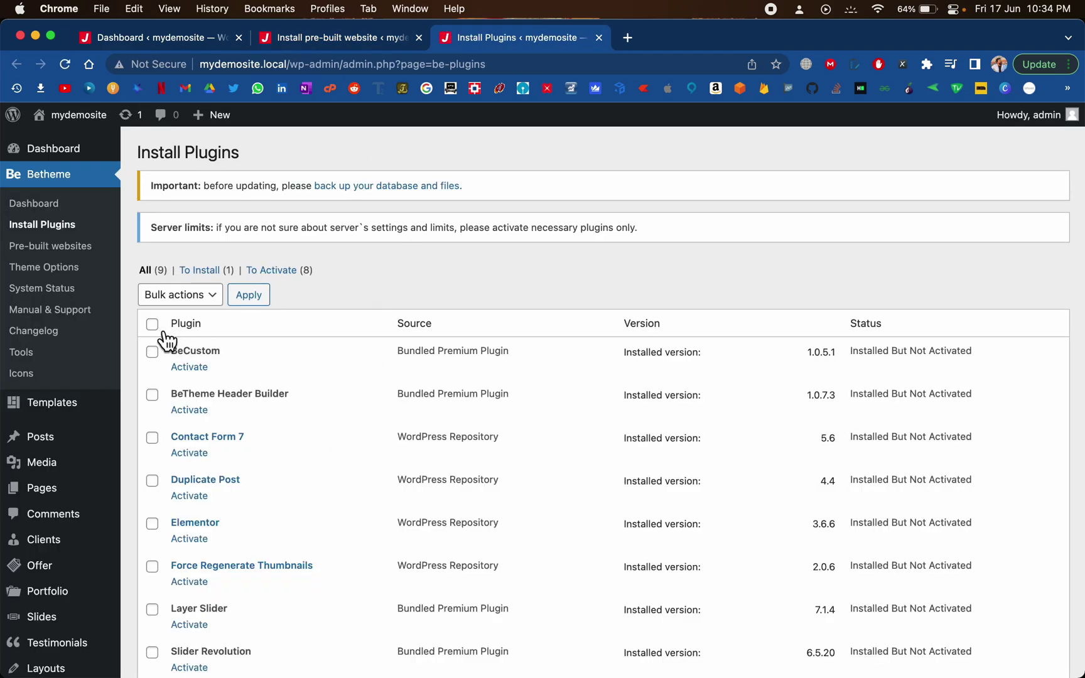
Bulk-activate all eight installed BeTheme plugins and check they now show Active.
click(152, 324)
click(182, 295)
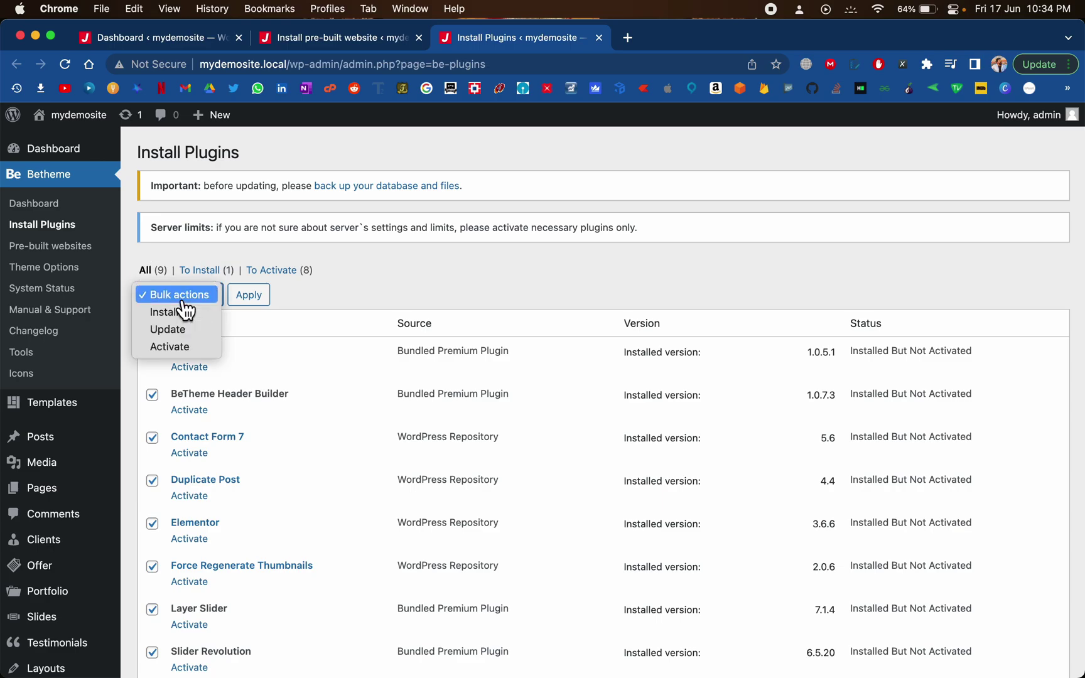
click(200, 347)
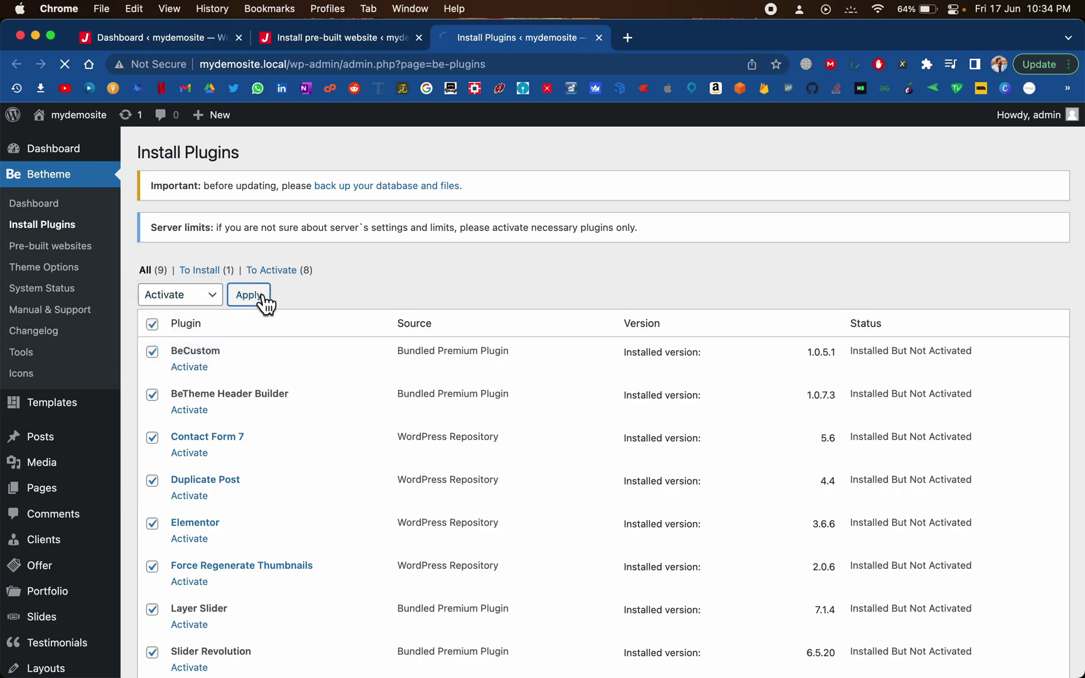
click(248, 295)
scroll(563, 417, down, 2)
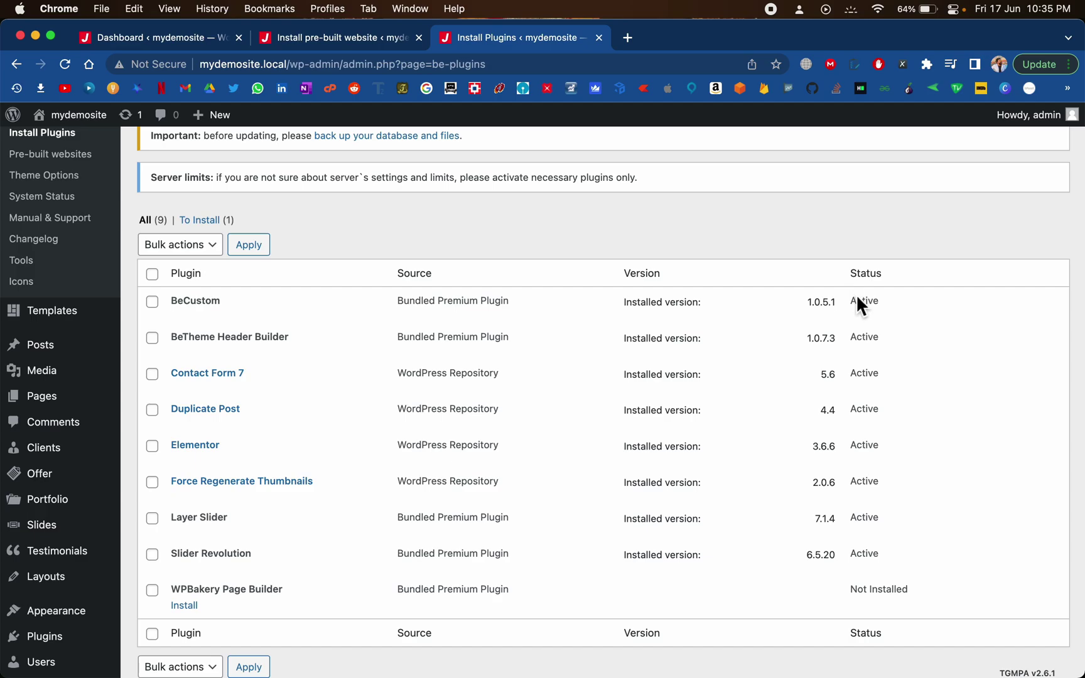
drag(856, 301, 904, 560)
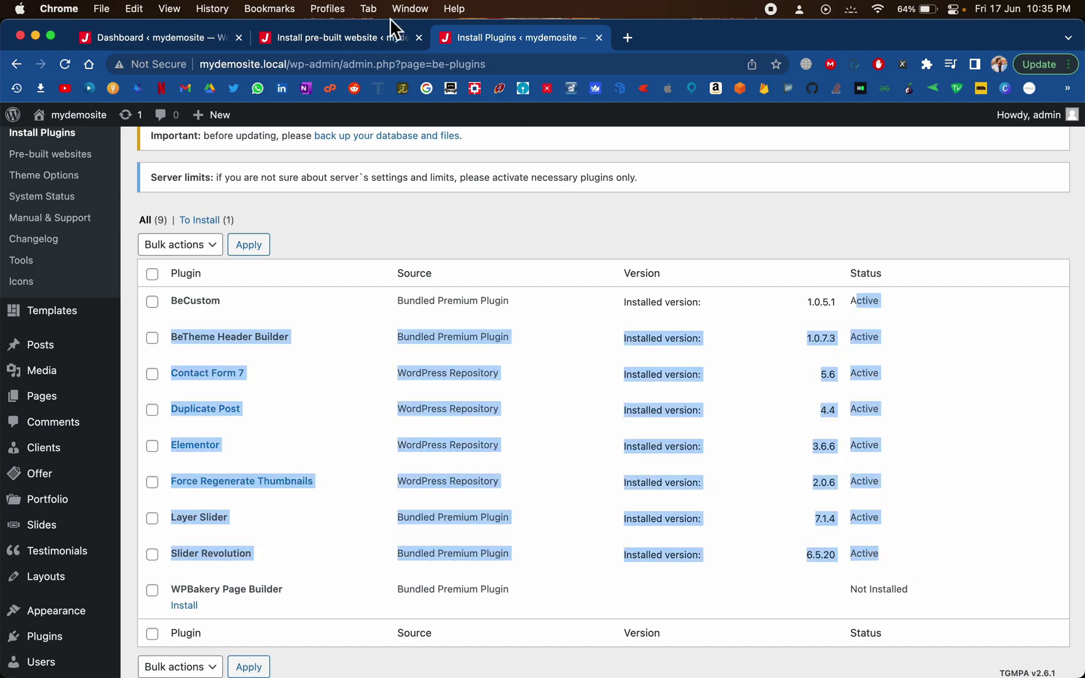
Skip the database reset and install the complete BeDefault Store site with media import.
click(311, 41)
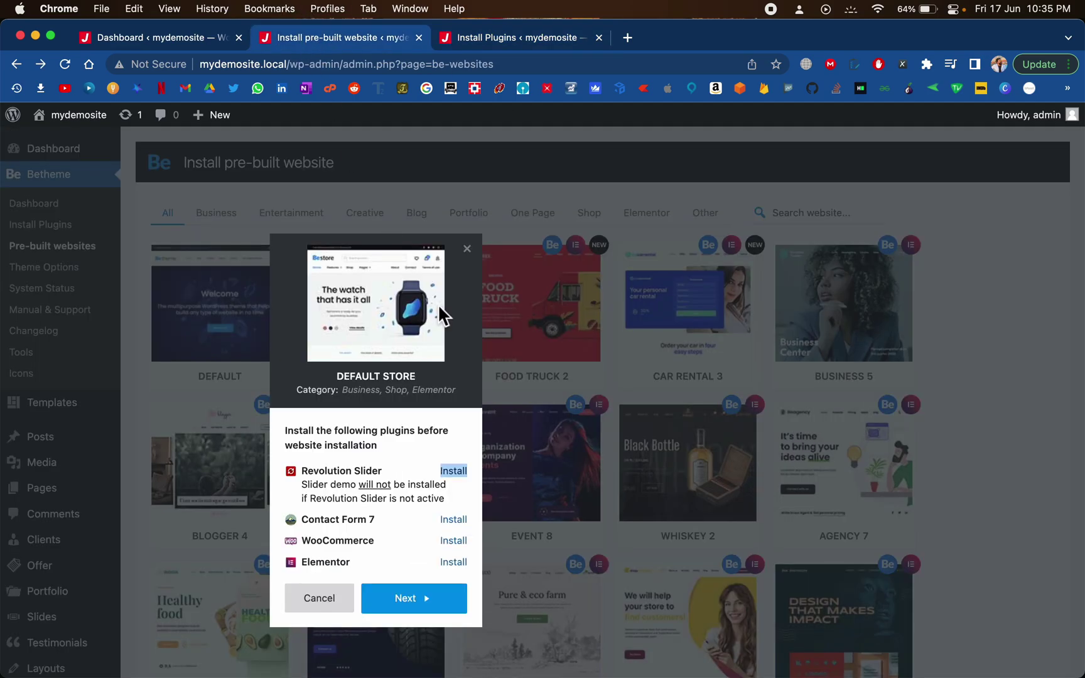
click(432, 602)
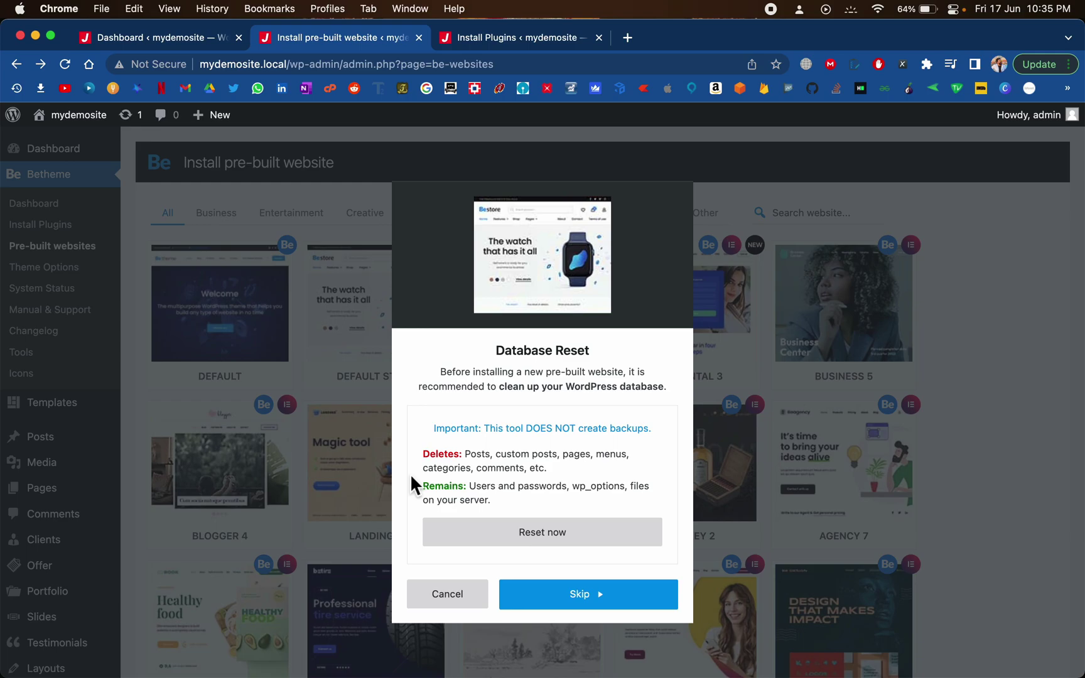
click(590, 596)
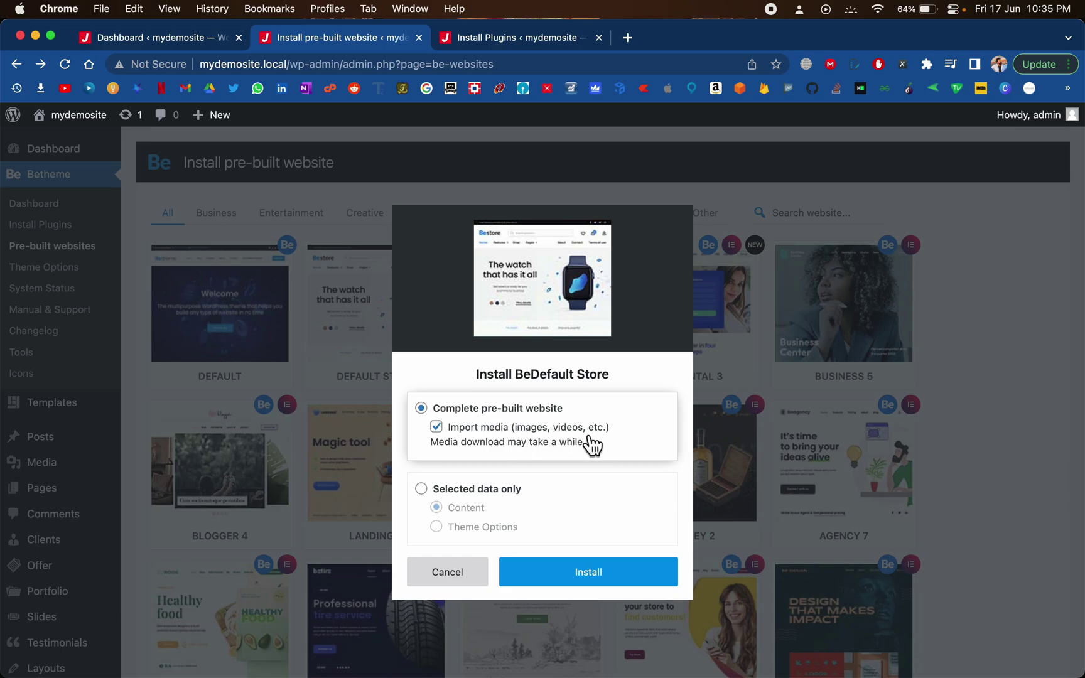
click(579, 590)
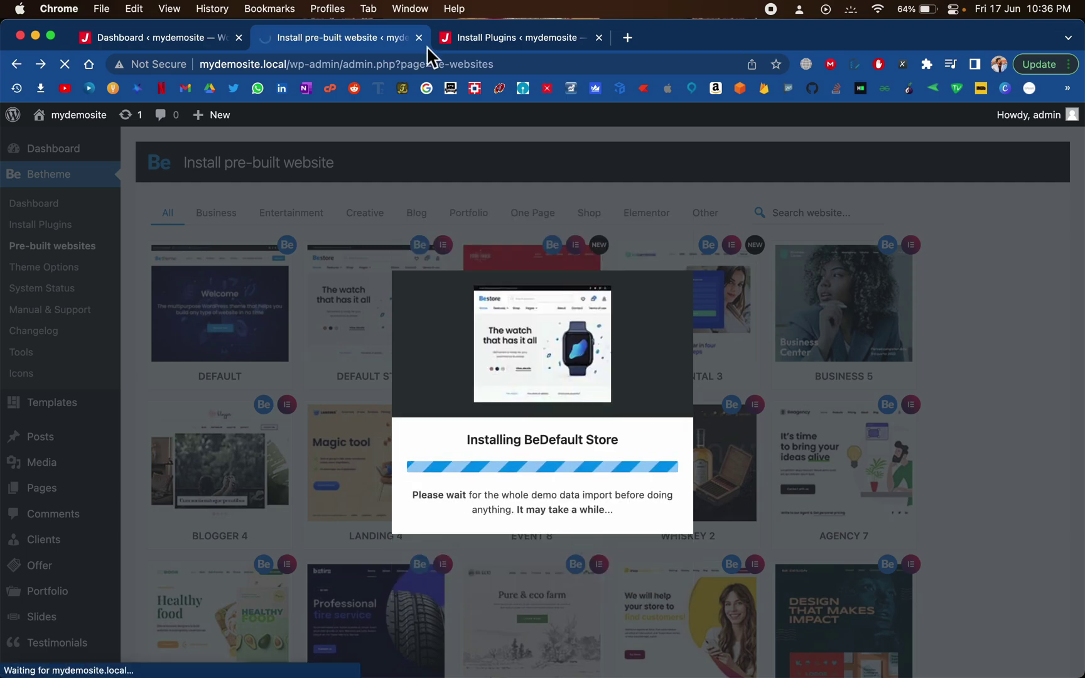
Search Google for 'betheme' in a new tab and open its ThemeForest page showing the $59 Regular License.
click(630, 38)
click(599, 38)
text(beth)
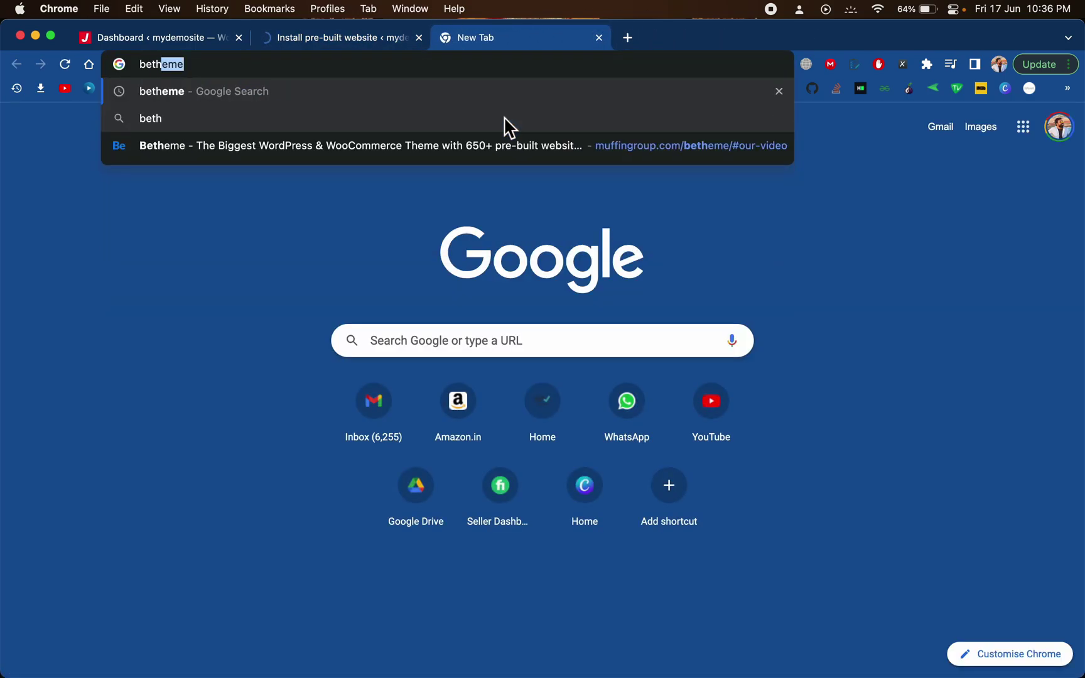
key(Return)
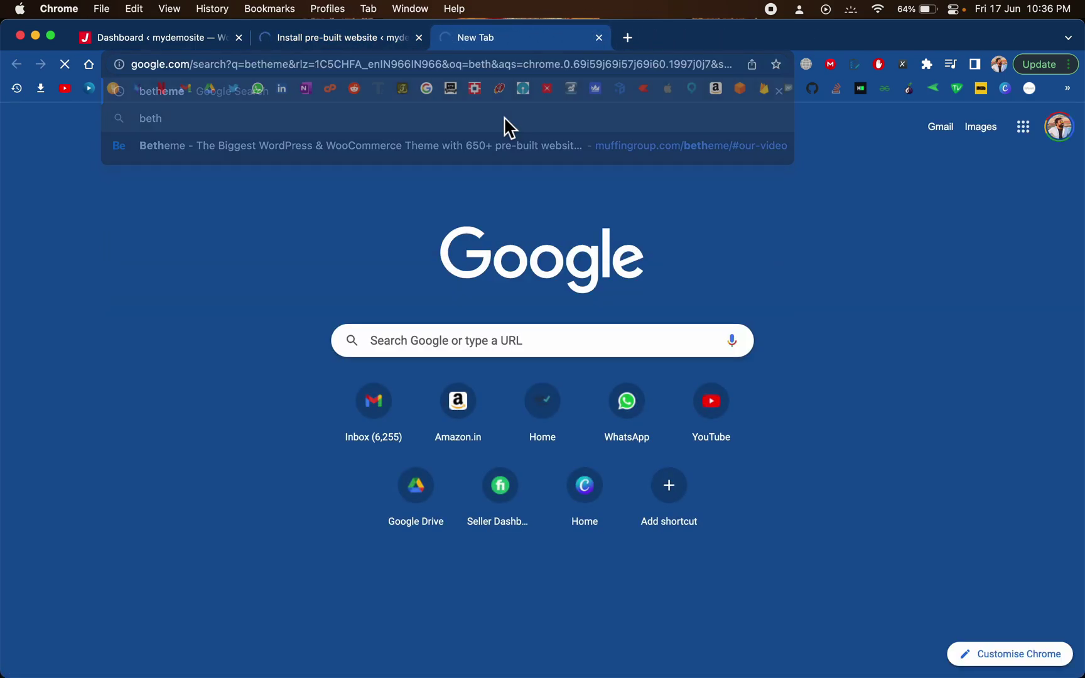
click(266, 284)
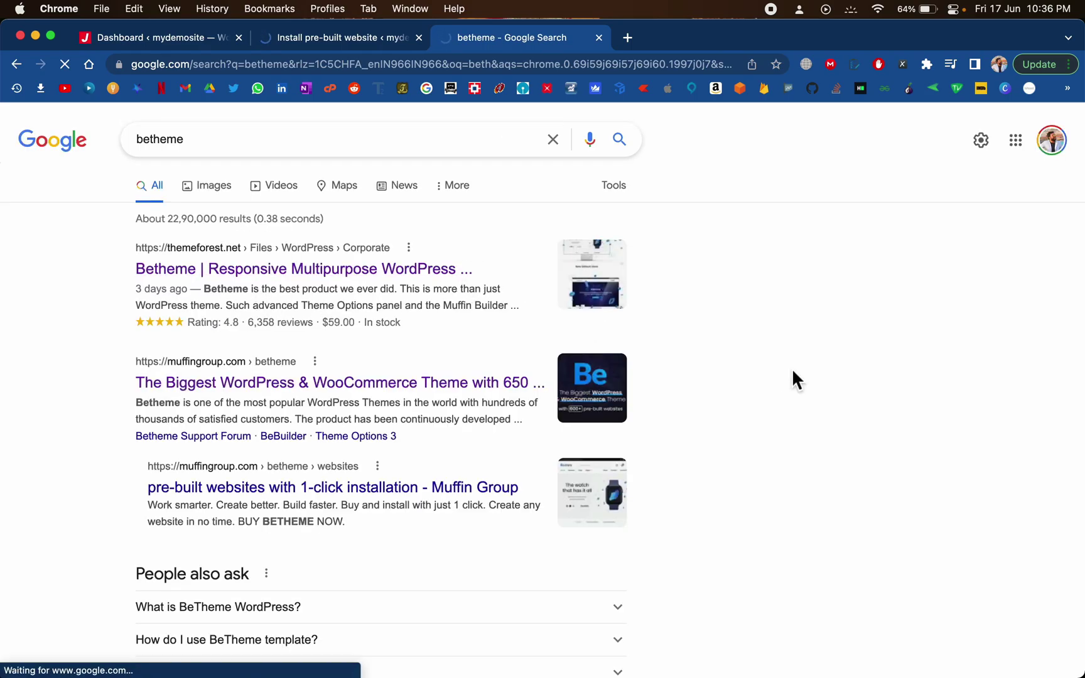
drag(855, 396, 907, 384)
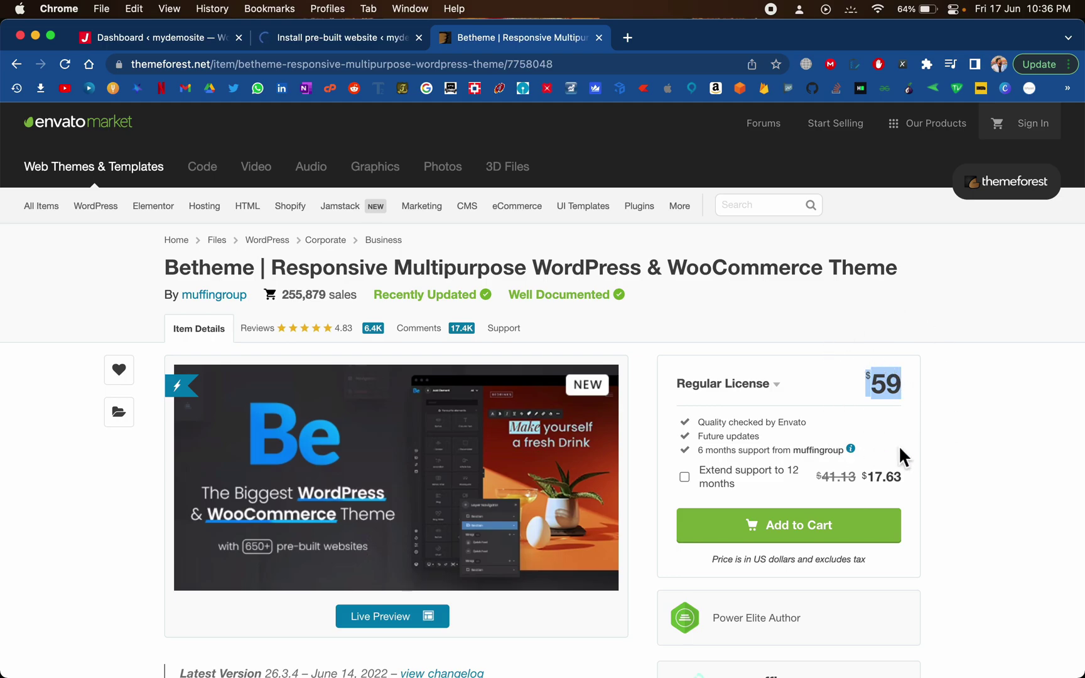
Load gplsolution.com in another new tab and bring its home page into view.
click(628, 37)
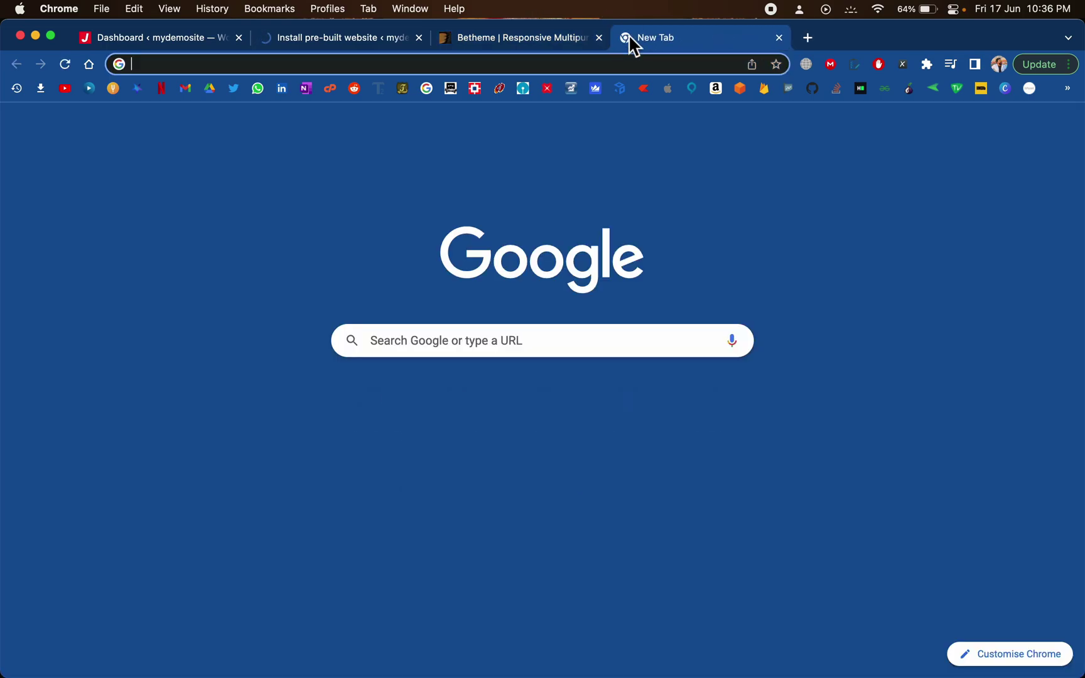
text(gplsolution.com)
key(Return)
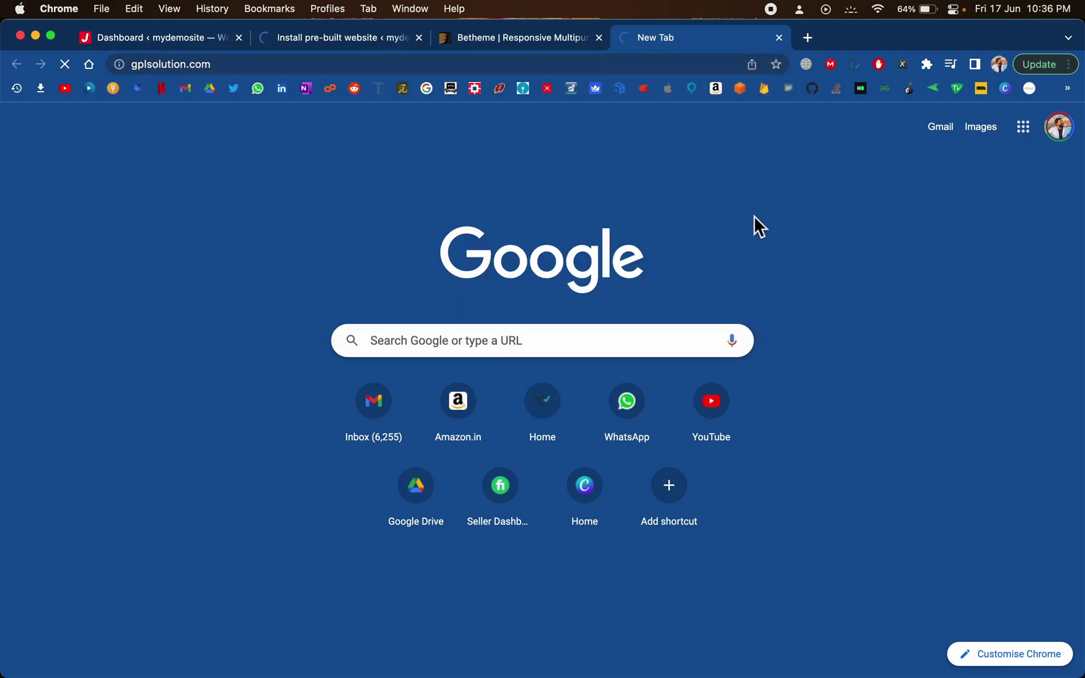
click(503, 39)
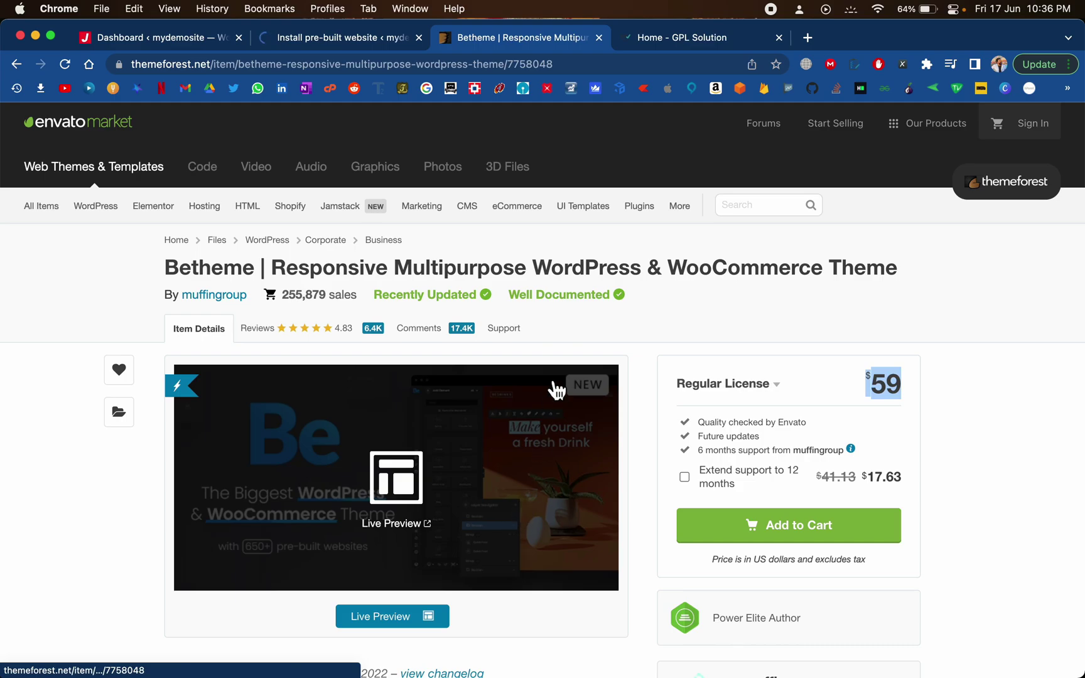
click(722, 40)
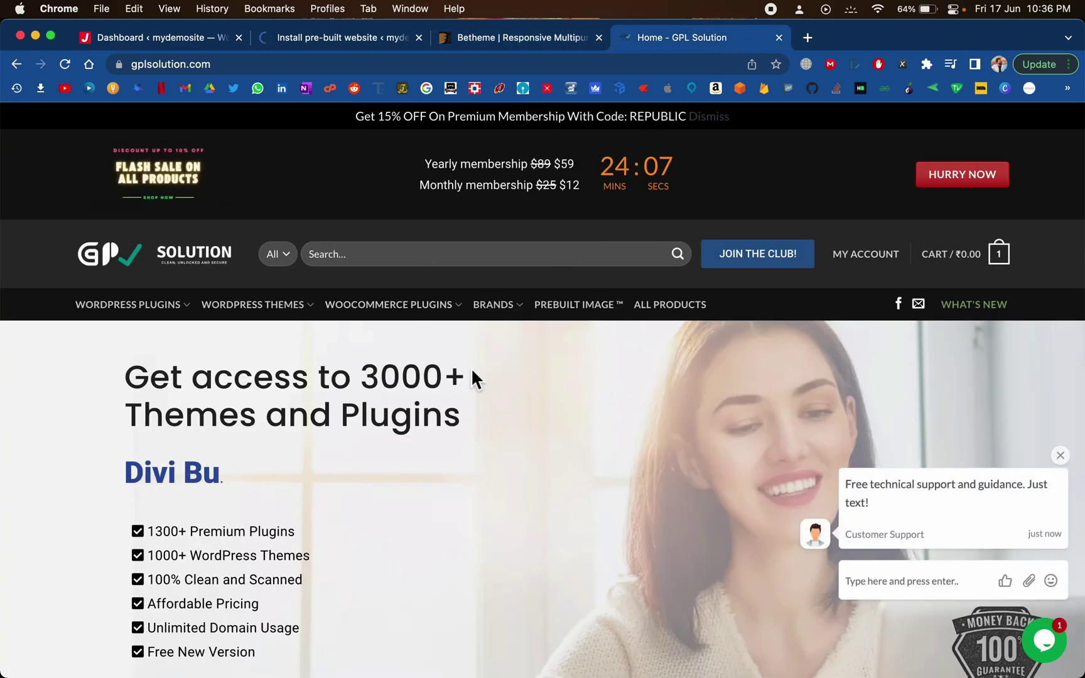
Scroll through the Monthly $12, Yearly $59 and 6 Month $34 plans and the 3000+ themes claim.
scroll(472, 368, down, 10)
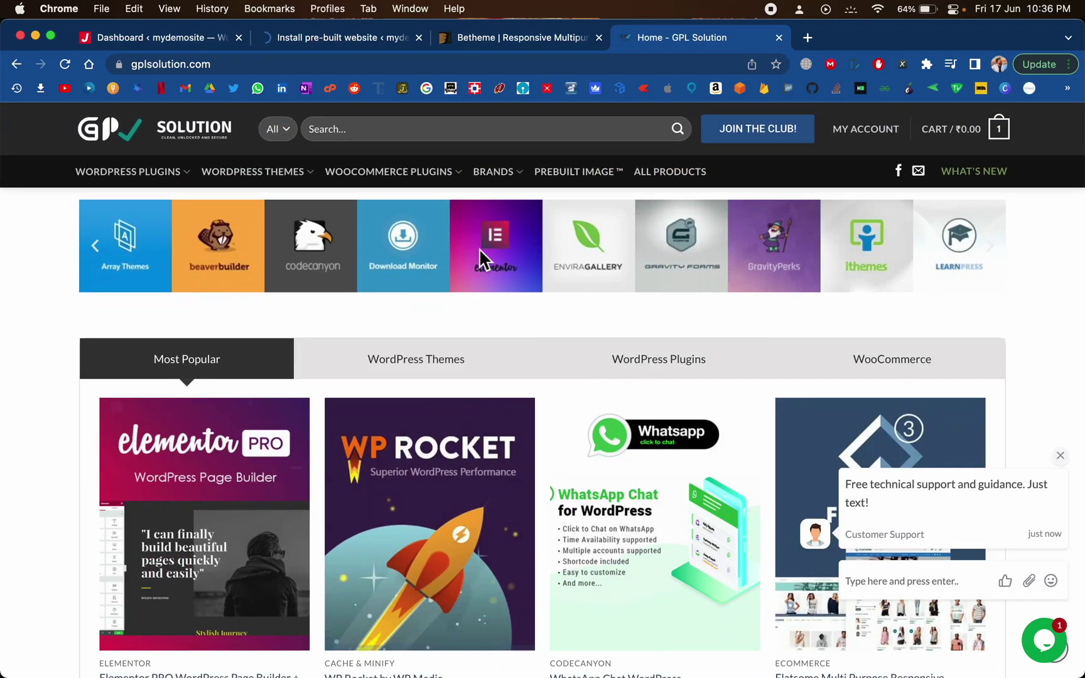
scroll(492, 260, down, 15)
drag(376, 352, 376, 565)
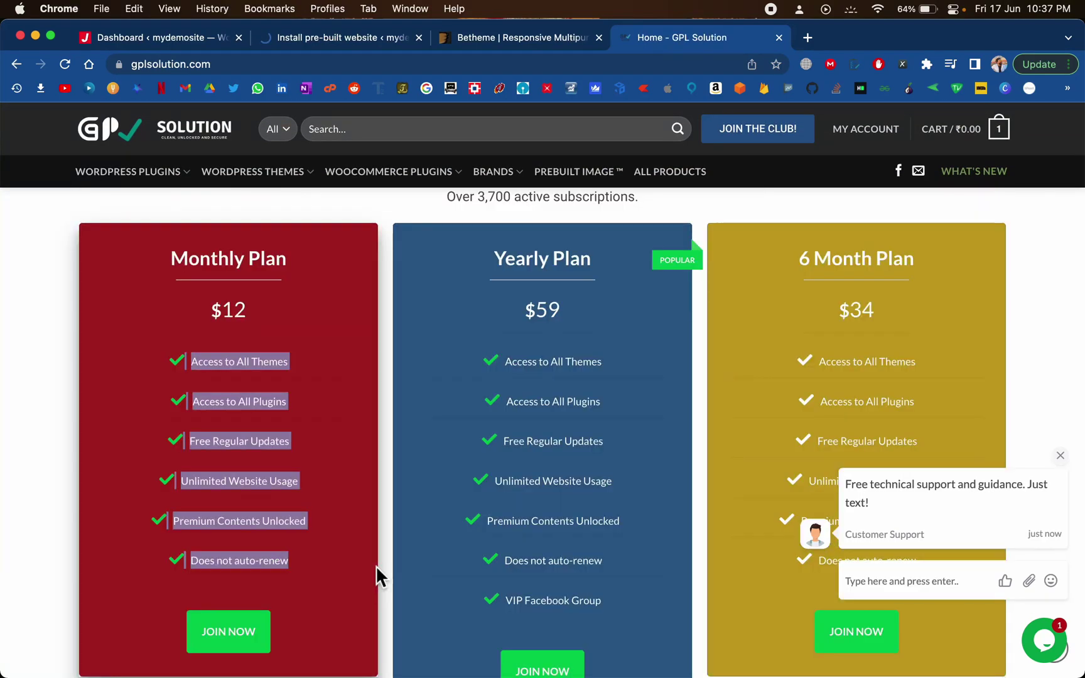
scroll(376, 562, up, 7)
scroll(634, 357, down, 4)
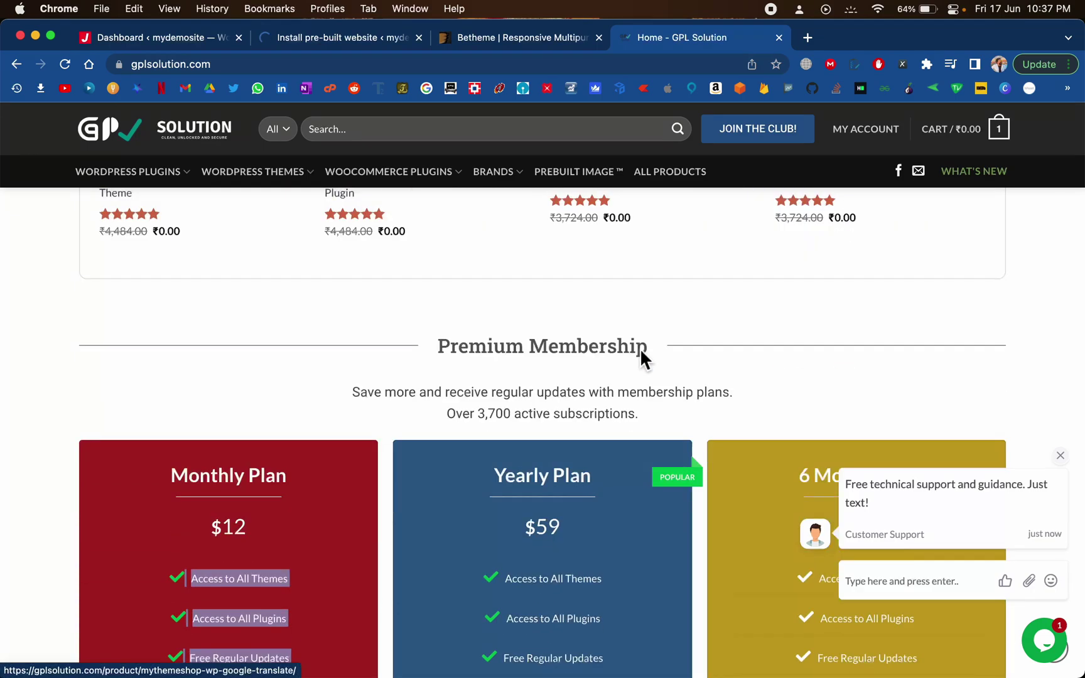
scroll(640, 347, down, 4)
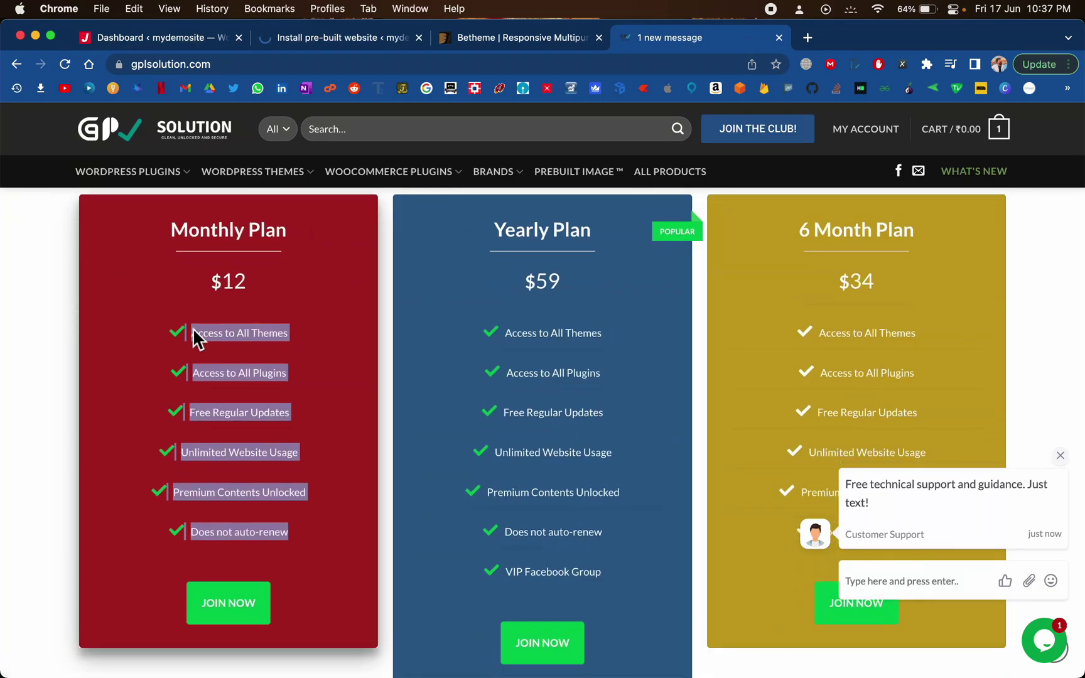
click(247, 296)
scroll(224, 284, up, 3)
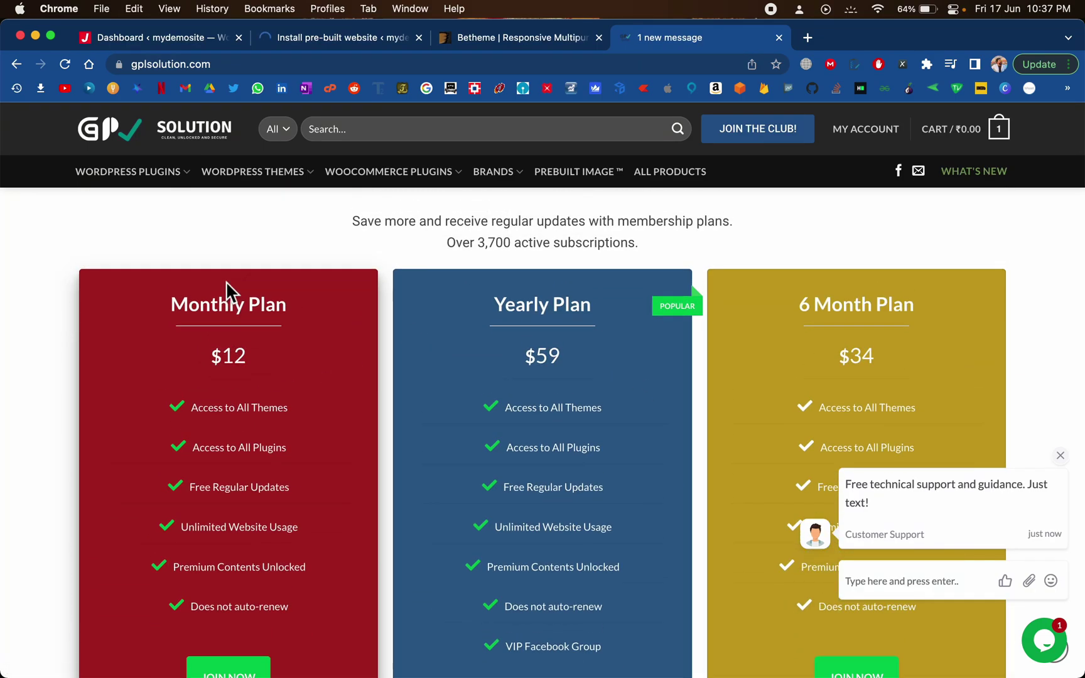
scroll(602, 387, up, 15)
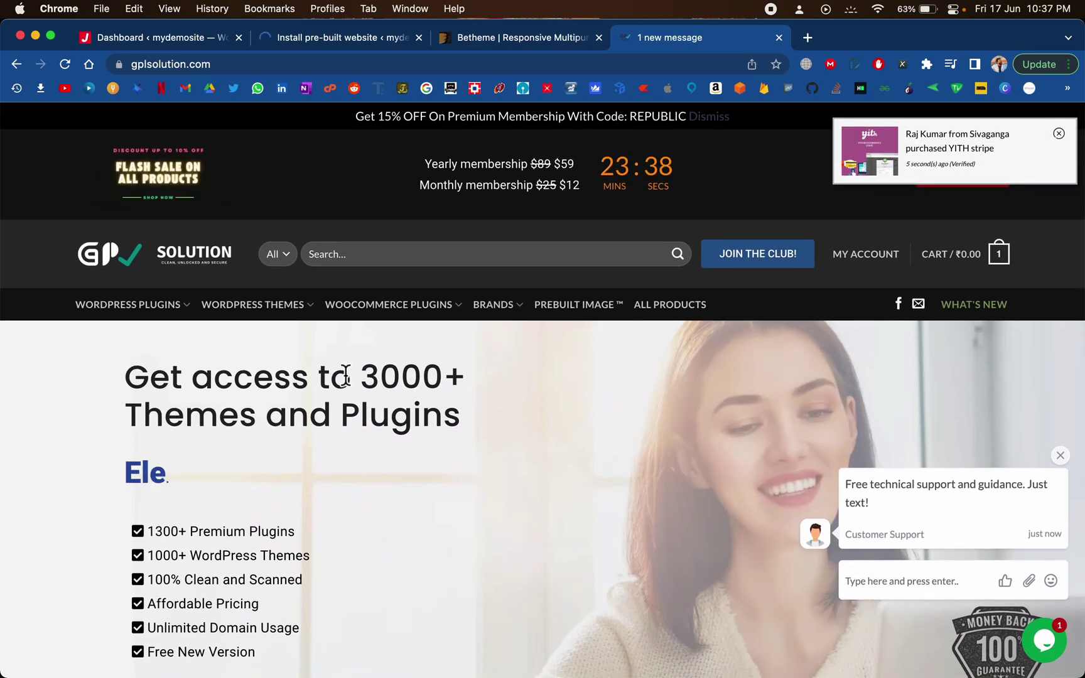
drag(352, 377, 468, 402)
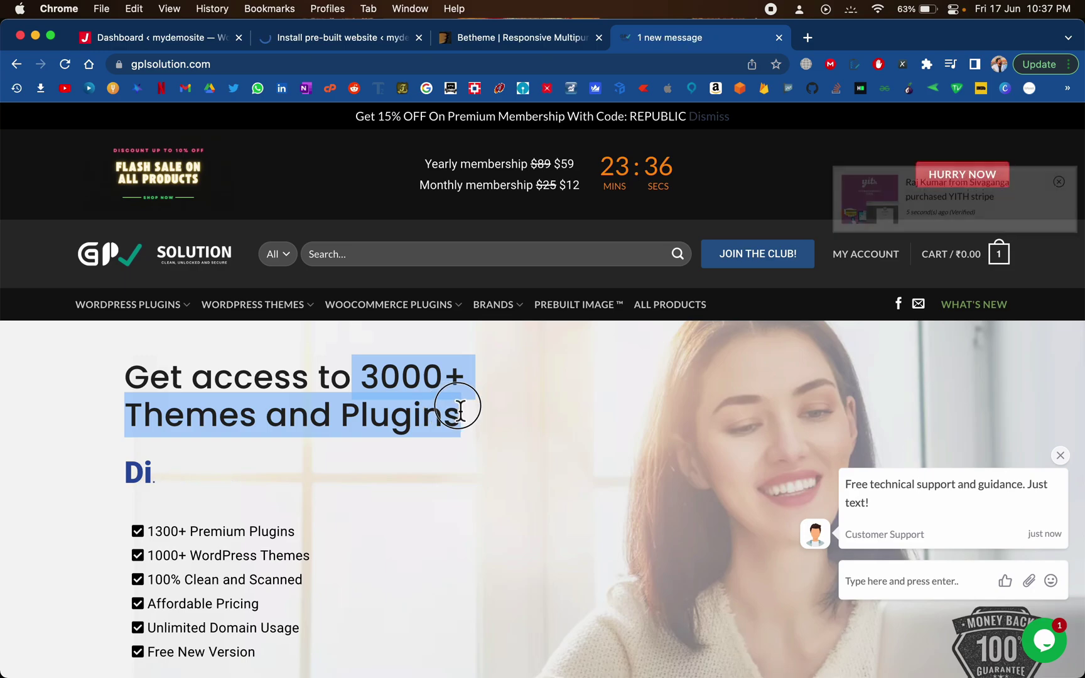
scroll(460, 416, down, 10)
Open GPL Solution's Update page and browse the recent plugin updates from 24 May 2022.
click(520, 306)
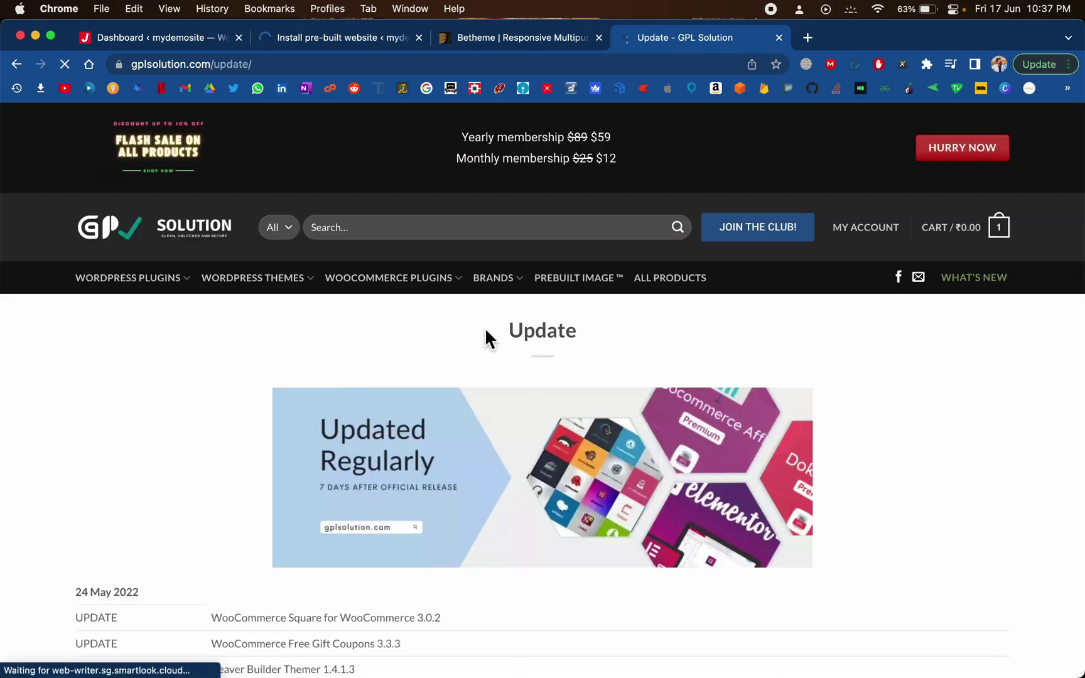
drag(487, 333, 625, 331)
click(502, 349)
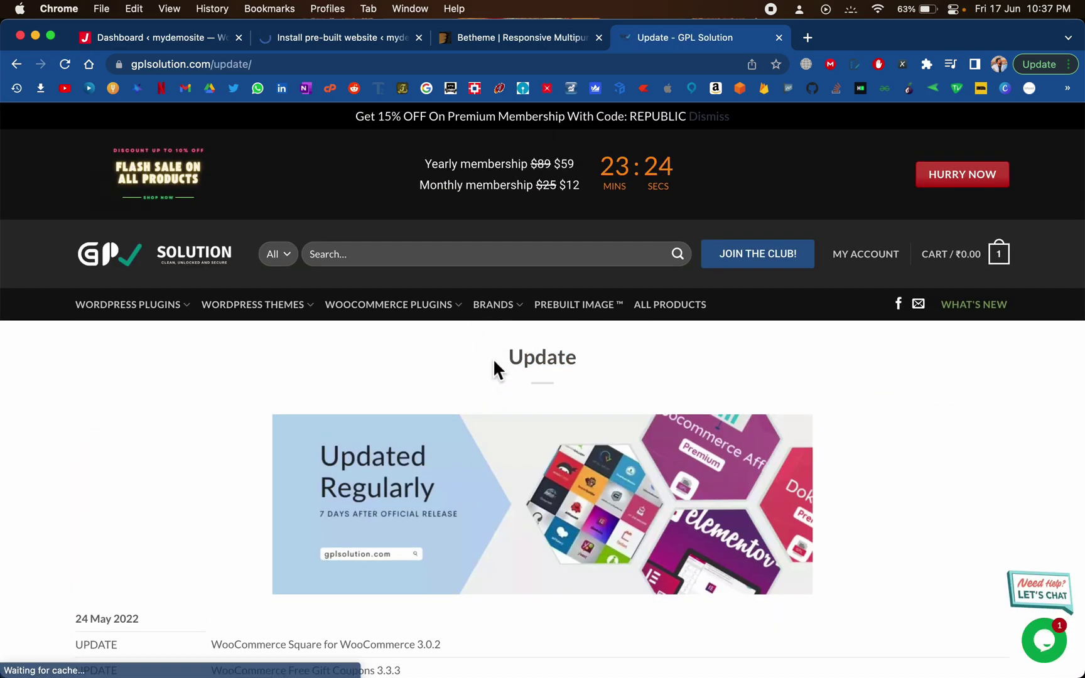
drag(494, 367, 549, 362)
scroll(549, 364, down, 5)
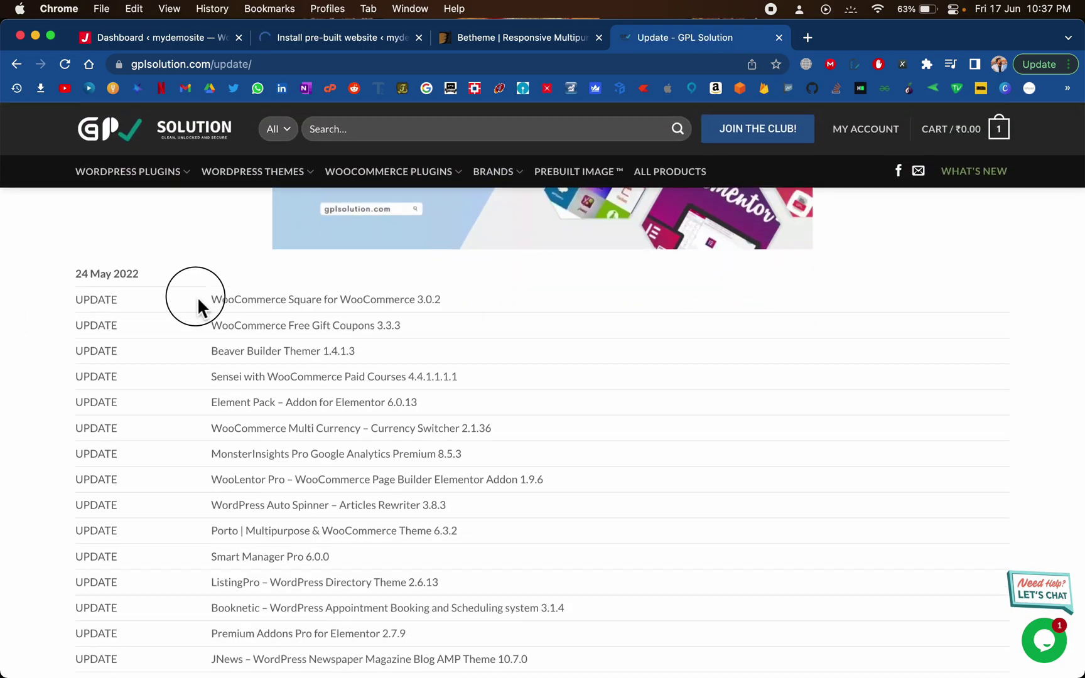
drag(198, 301, 322, 416)
scroll(322, 416, down, 10)
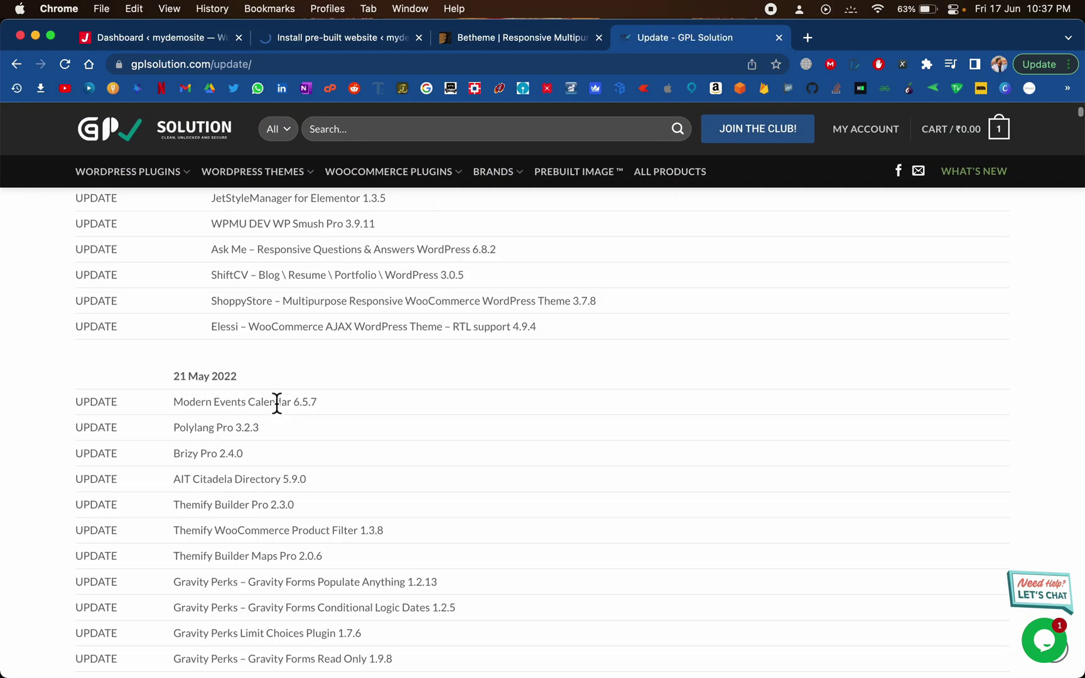
scroll(277, 404, down, 15)
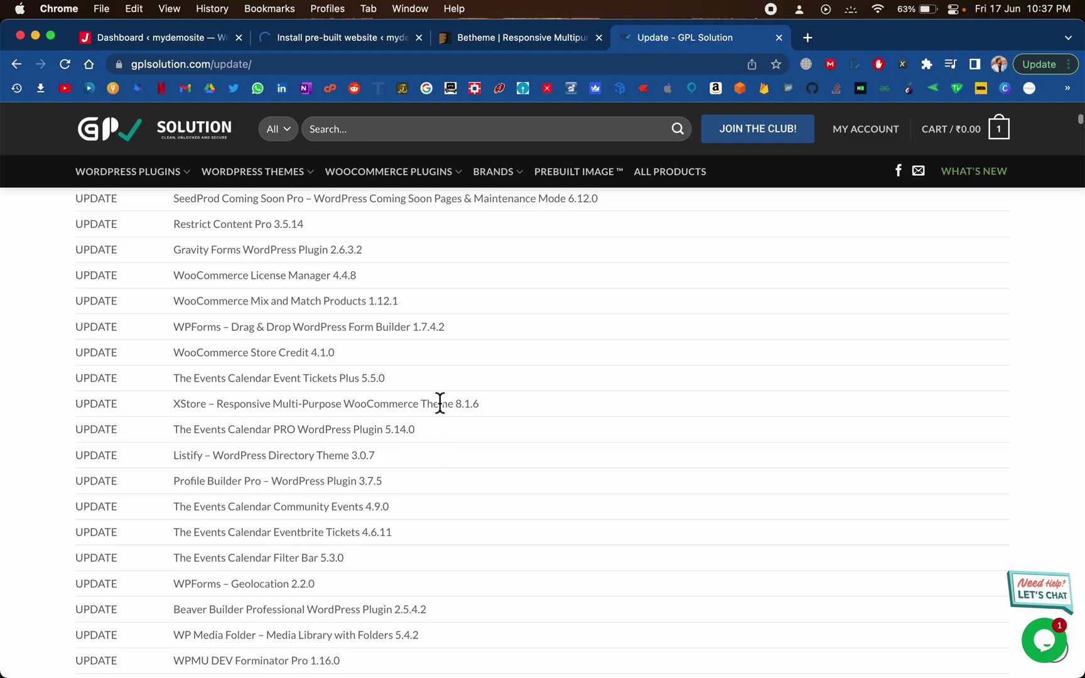
scroll(439, 403, up, 10)
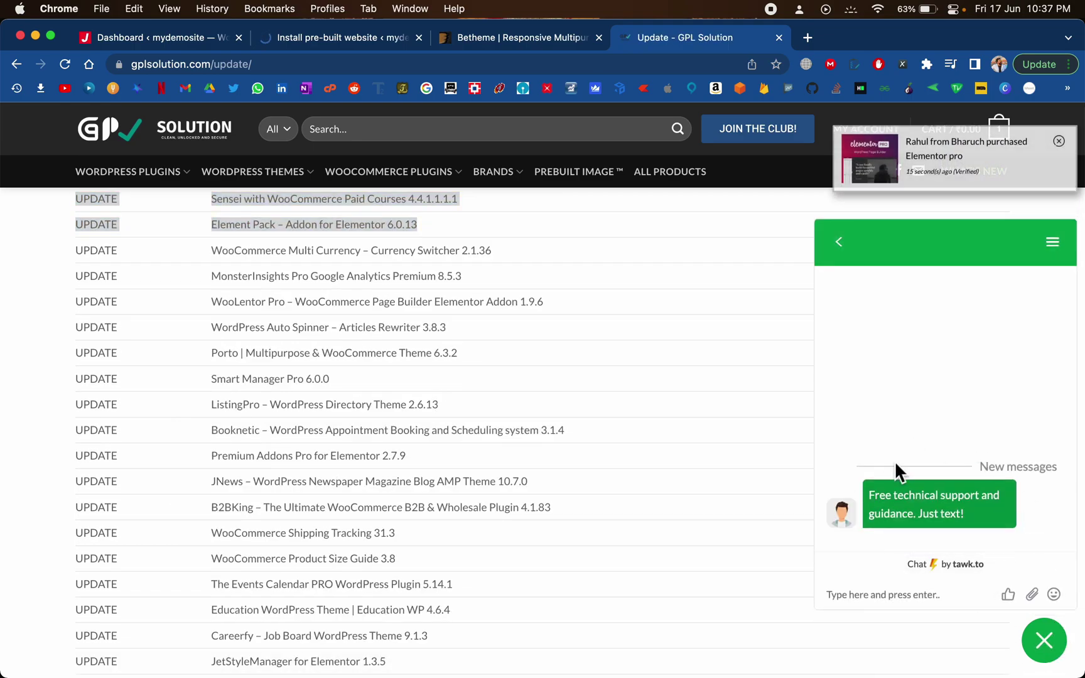
Send 'hi' in the tawk.to support chat, then close the GPL Solution and Betheme tabs.
click(884, 594)
text(hi)
key(Return)
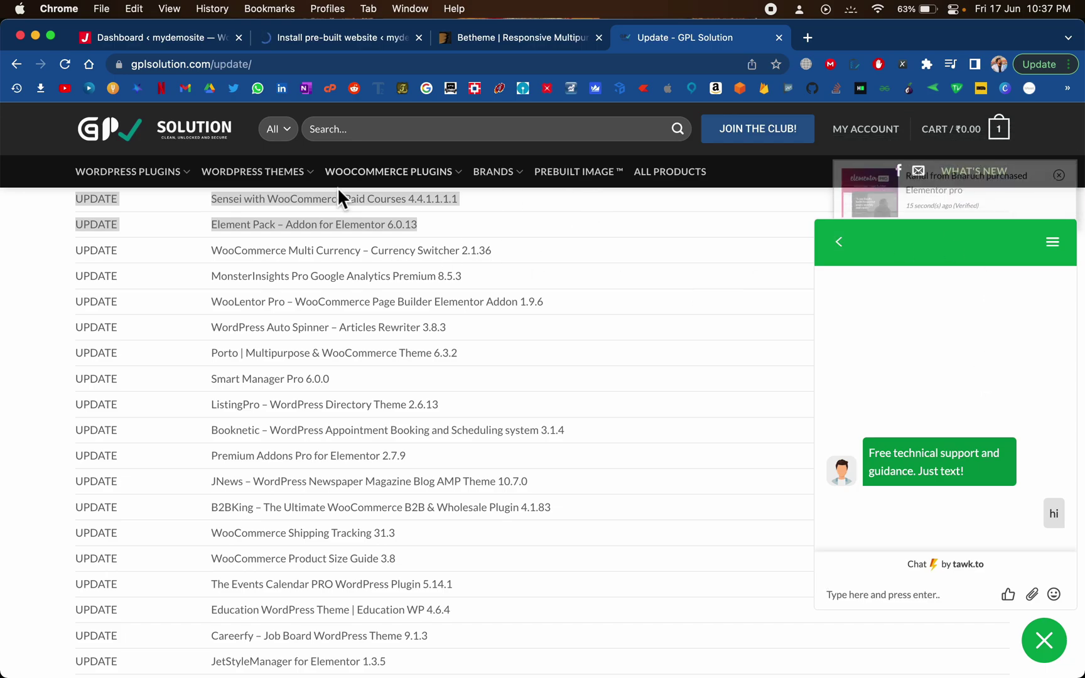
click(779, 38)
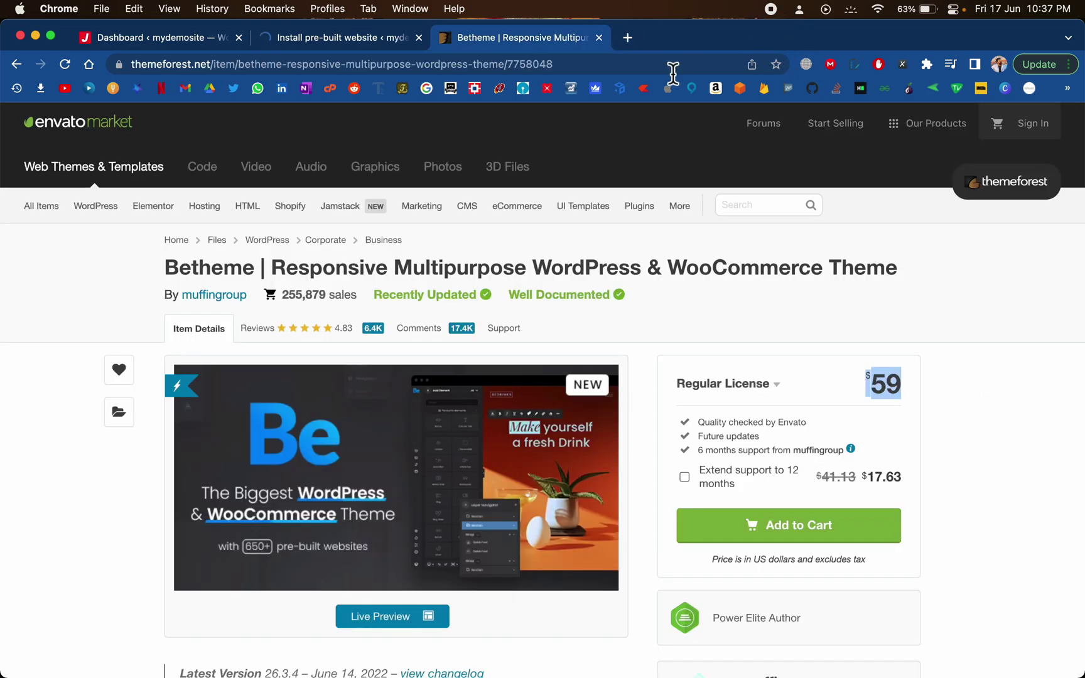
click(598, 38)
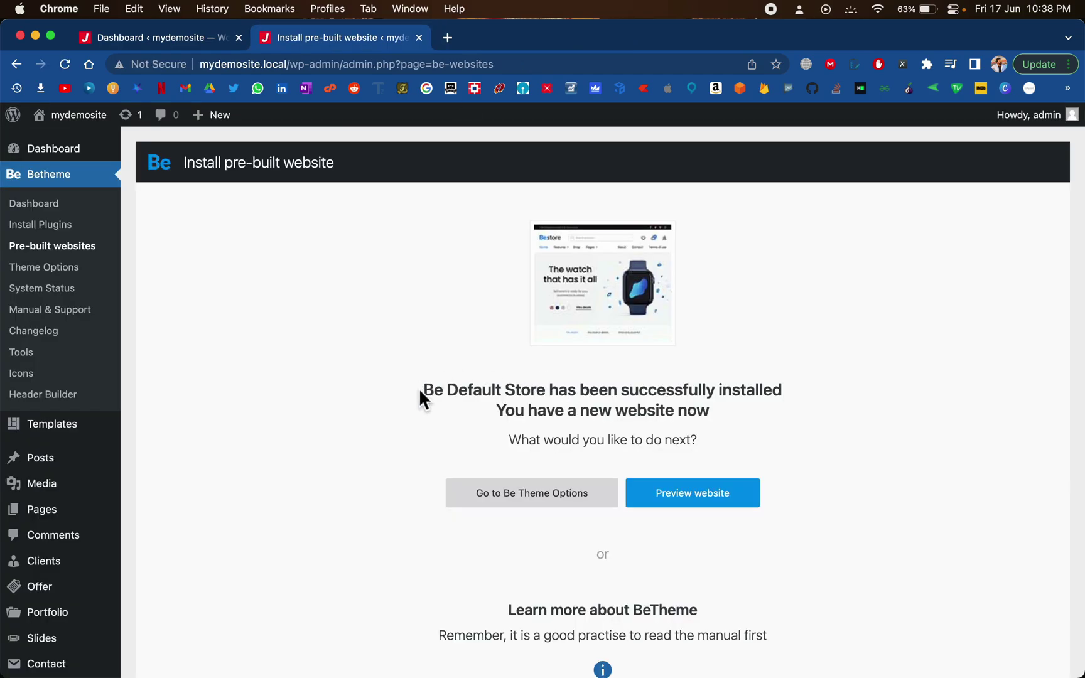
Check the Be Default Store success message and preview the installed site in a new tab.
drag(432, 394, 736, 421)
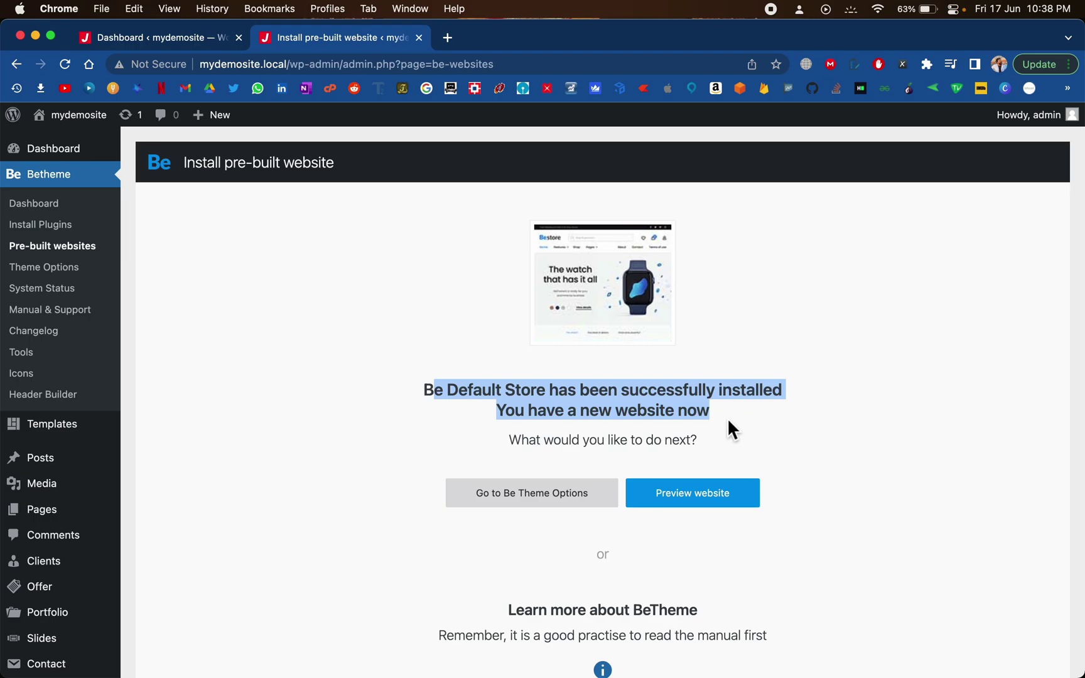
drag(702, 439, 652, 388)
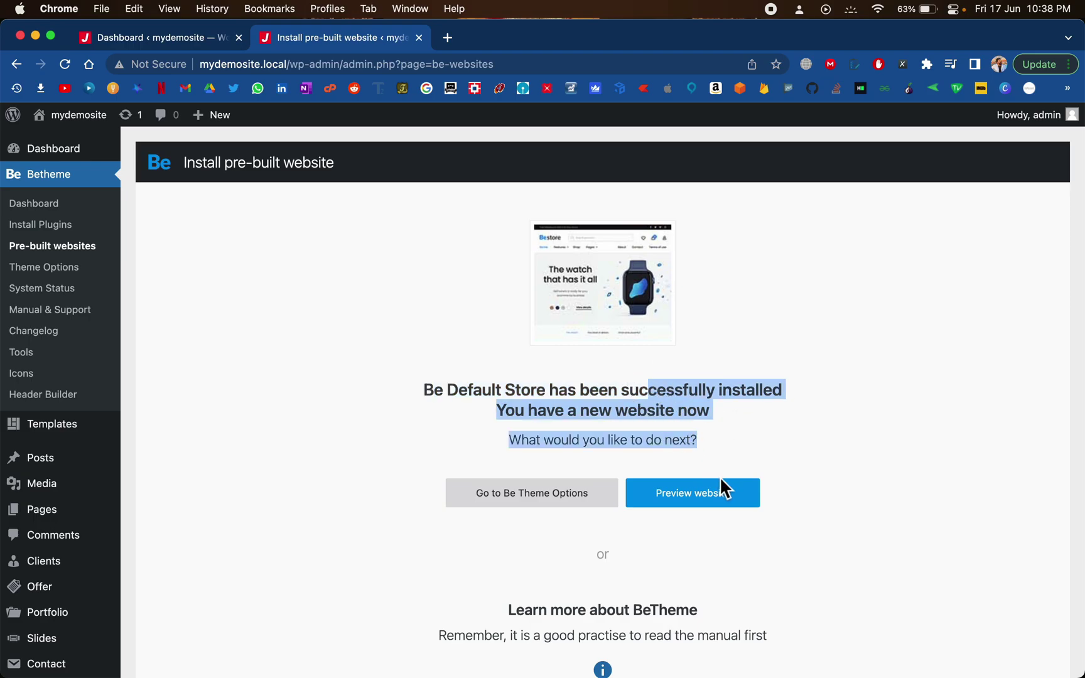
click(706, 498)
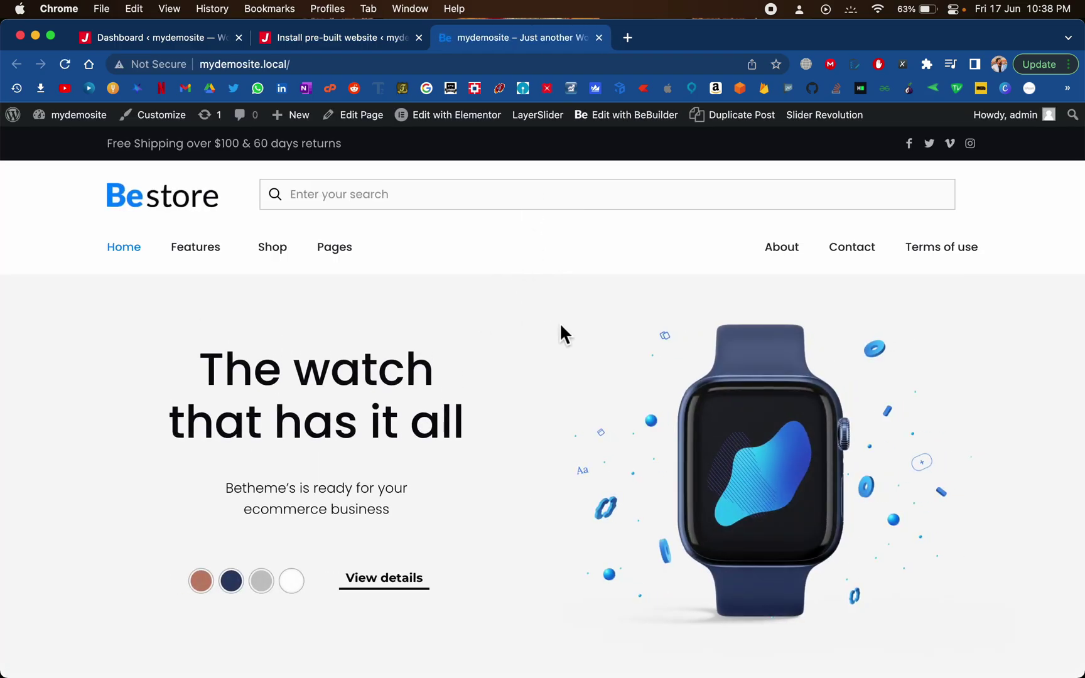
scroll(677, 341, down, 1)
scroll(676, 341, up, 1)
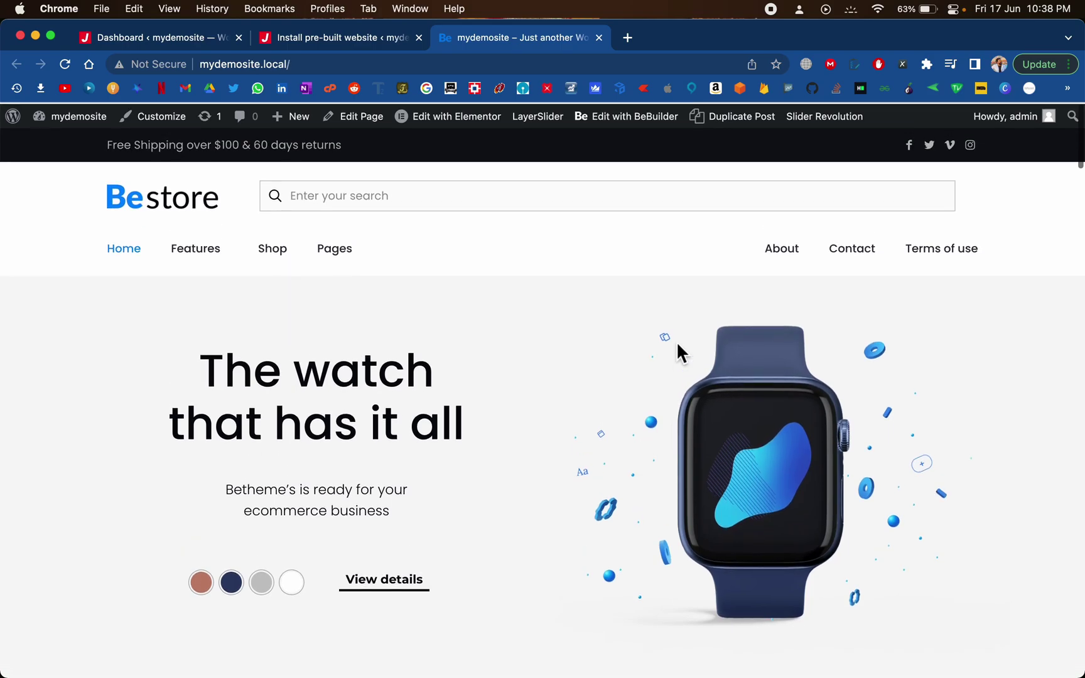
drag(103, 151, 295, 146)
click(371, 150)
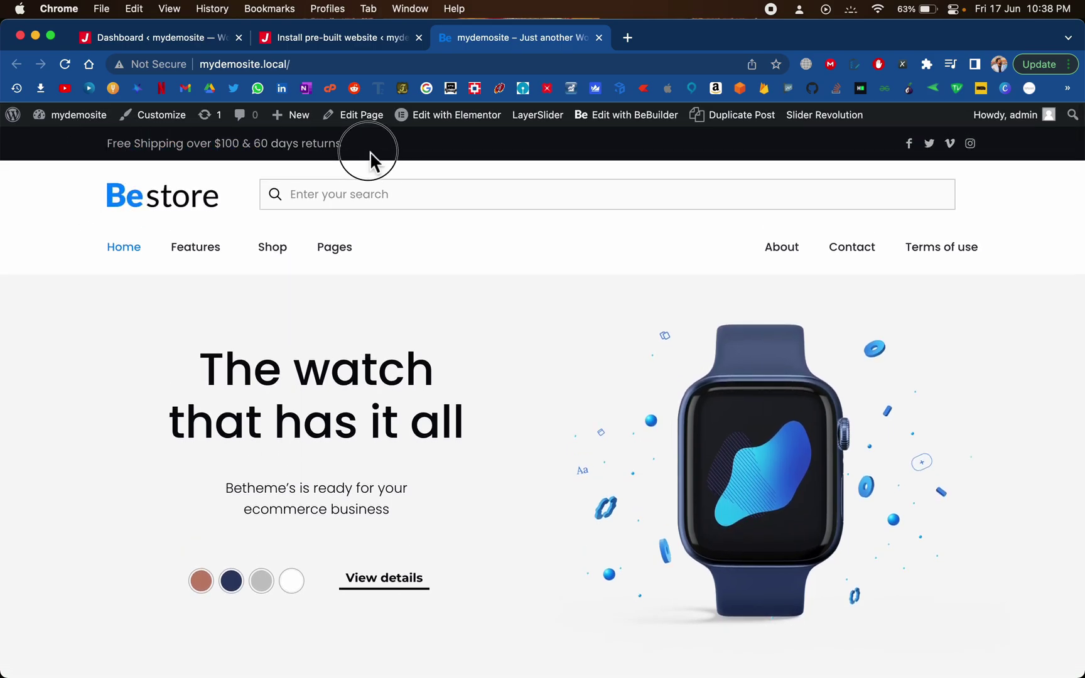
triple_click(342, 150)
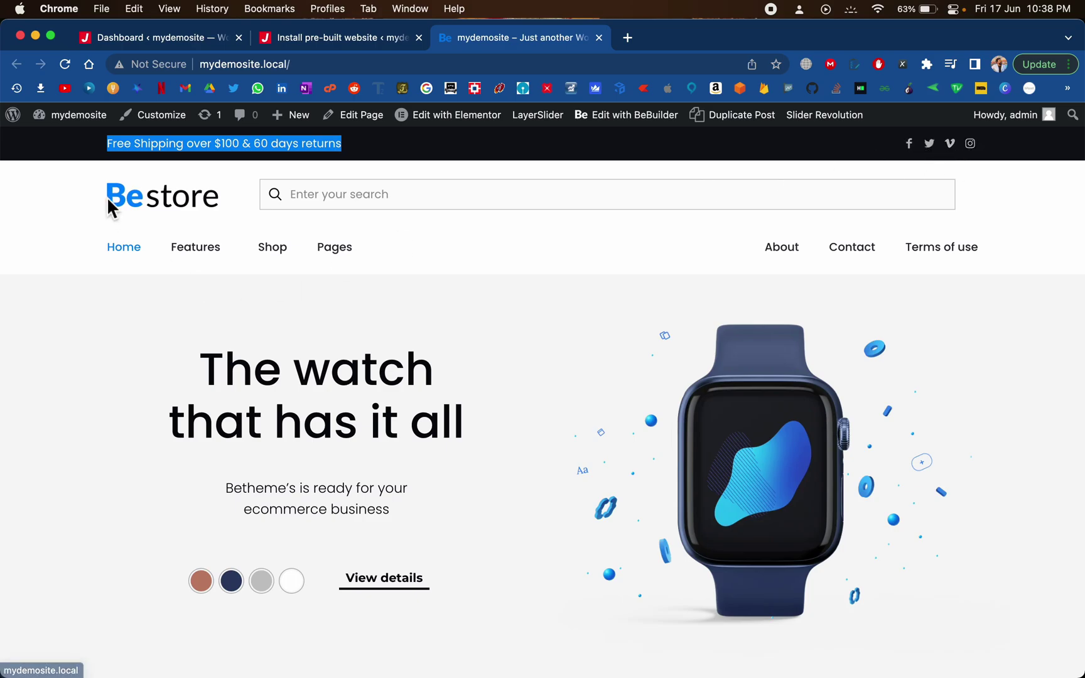
click(339, 196)
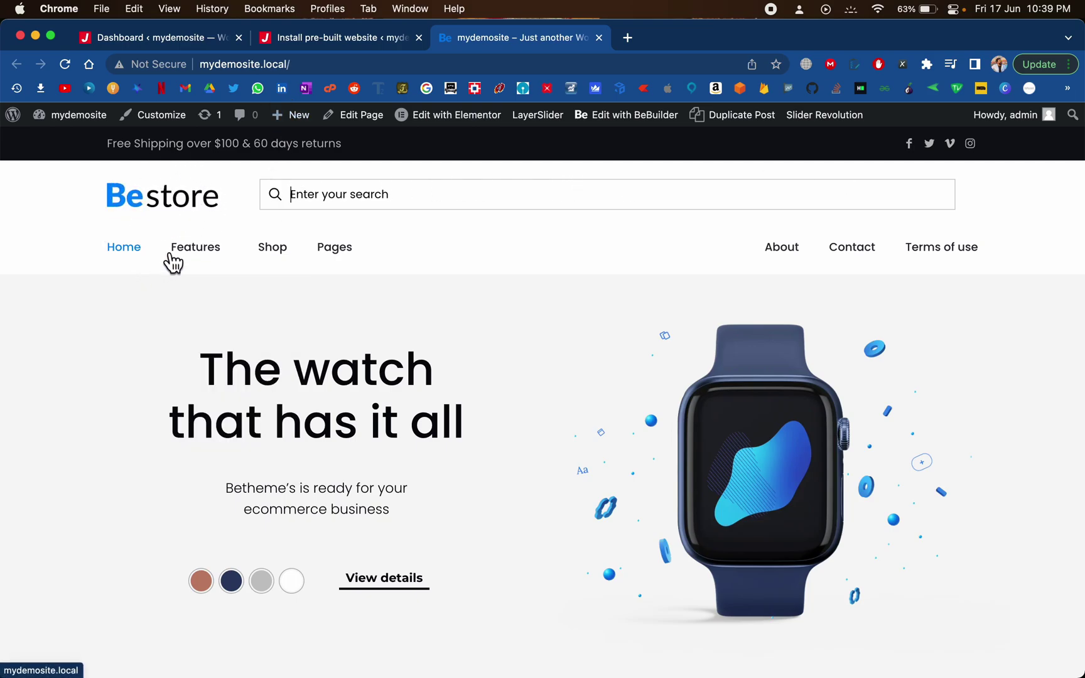
mouse_move(196, 251)
mouse_move(221, 301)
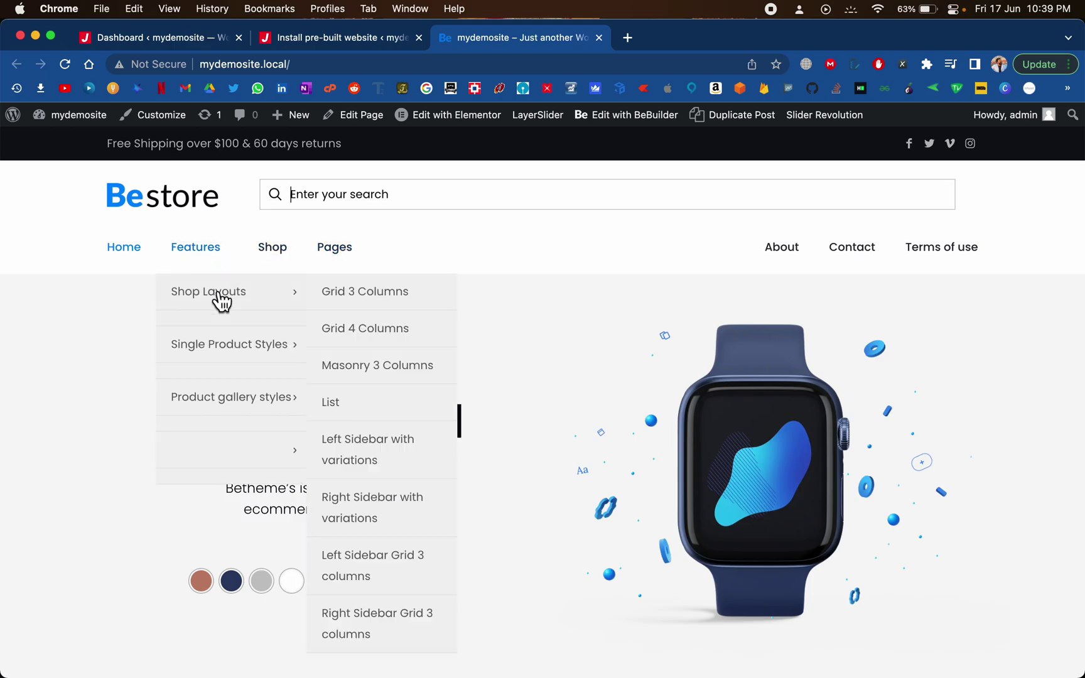
mouse_move(253, 352)
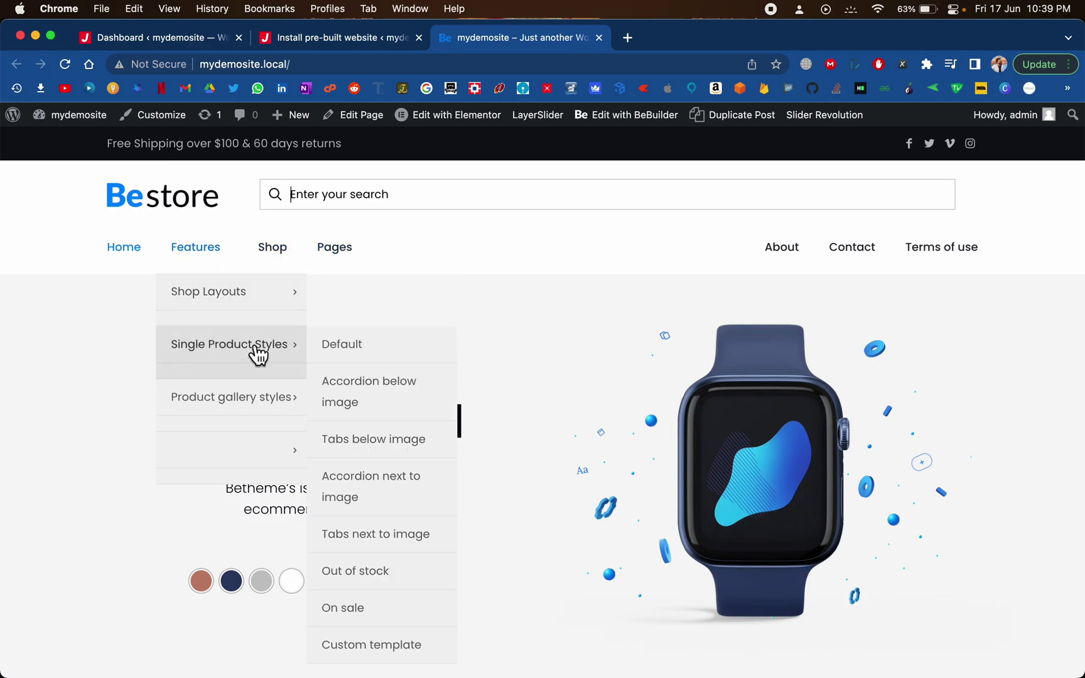
mouse_move(348, 261)
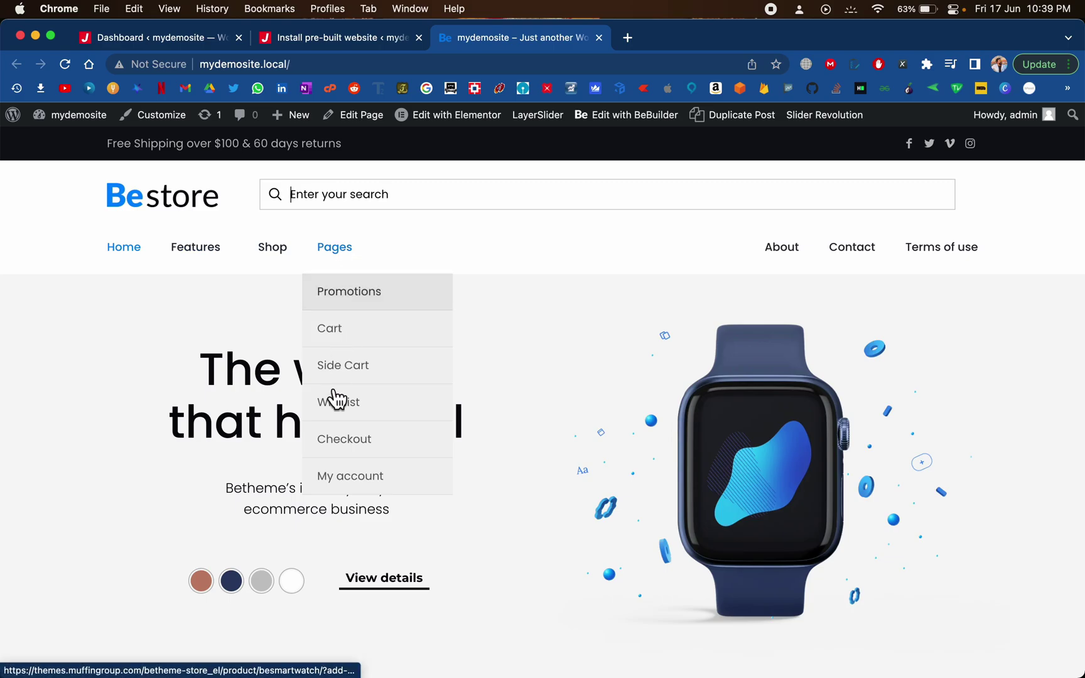
scroll(192, 405, down, 3)
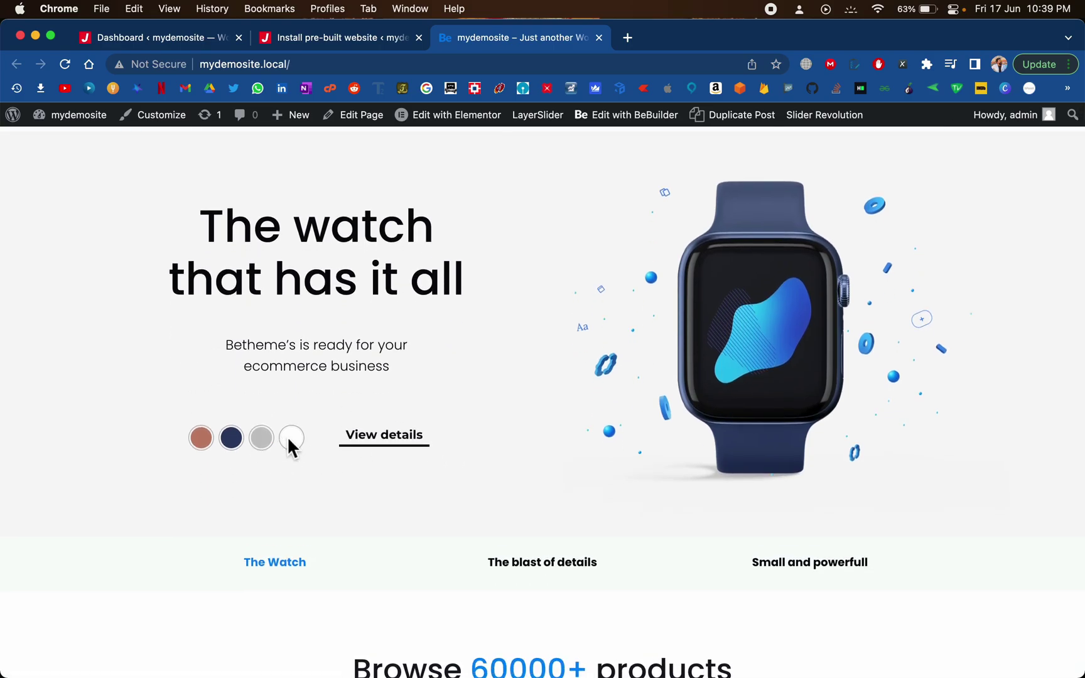
Cycle the hero slider through The blast of details and Small and powerfull, back to The Watch.
scroll(452, 290, up, 2)
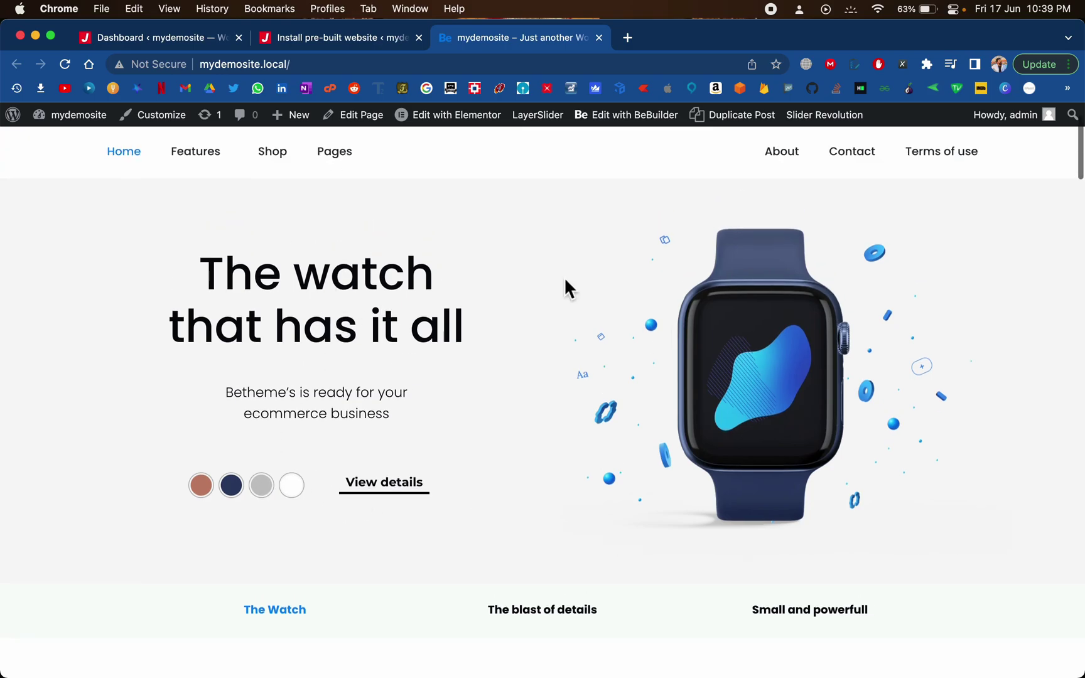
scroll(804, 432, down, 5)
scroll(619, 377, up, 2)
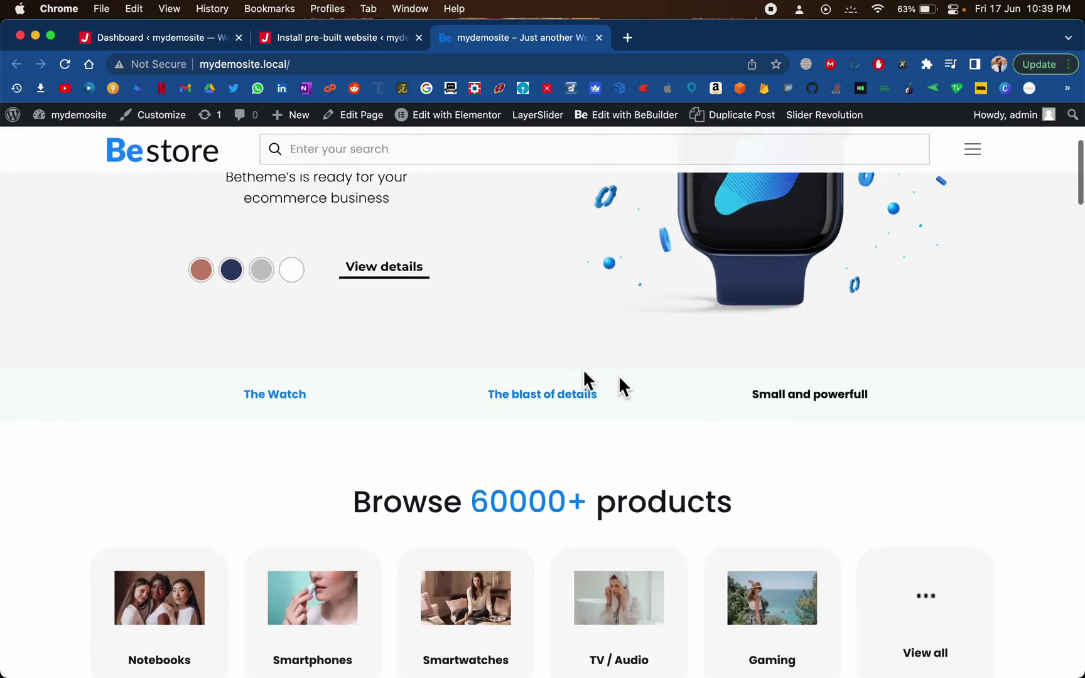
click(564, 401)
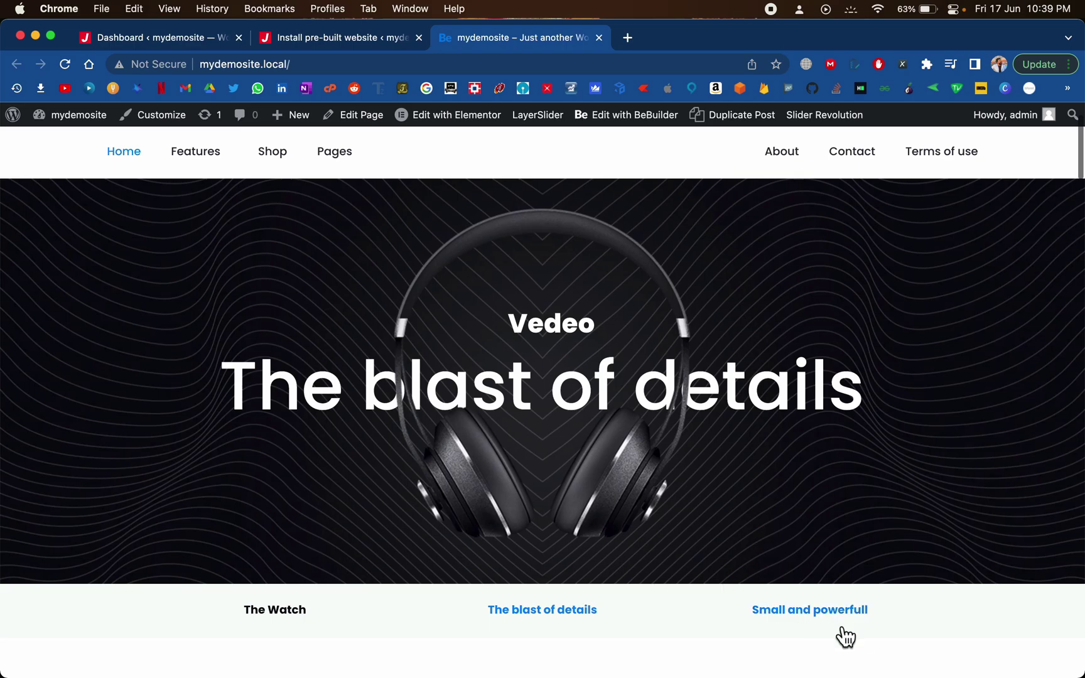
click(845, 635)
scroll(642, 518, up, 2)
scroll(642, 518, down, 1)
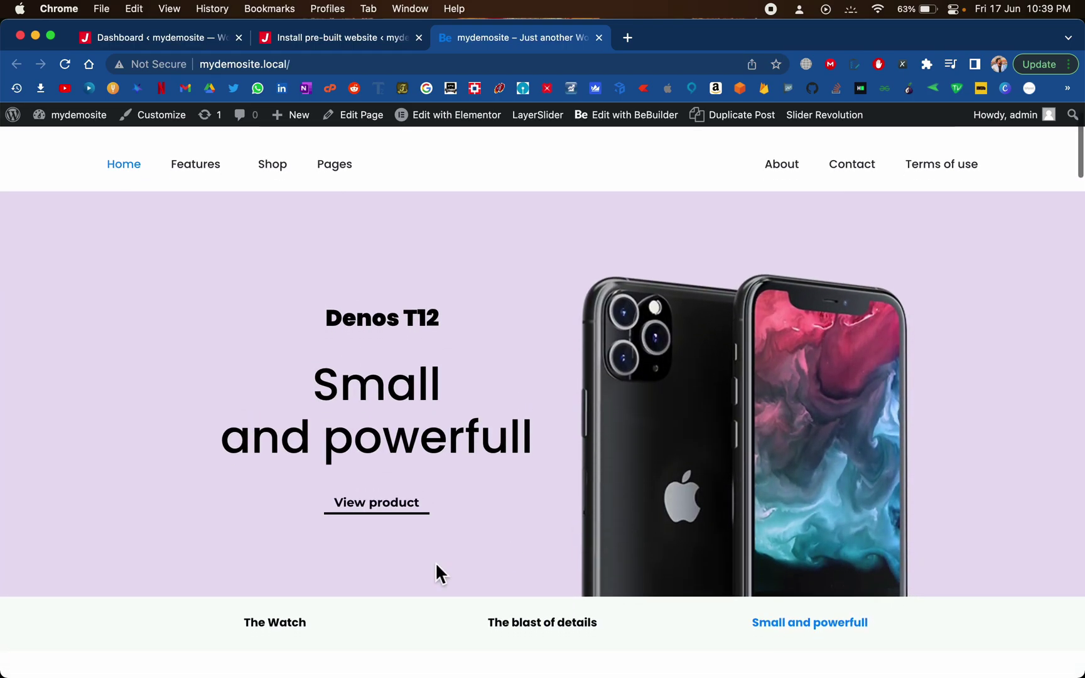
click(291, 628)
Scroll down past Our top products and the Ending soon countdown to the delivery and returns features.
scroll(491, 487, down, 8)
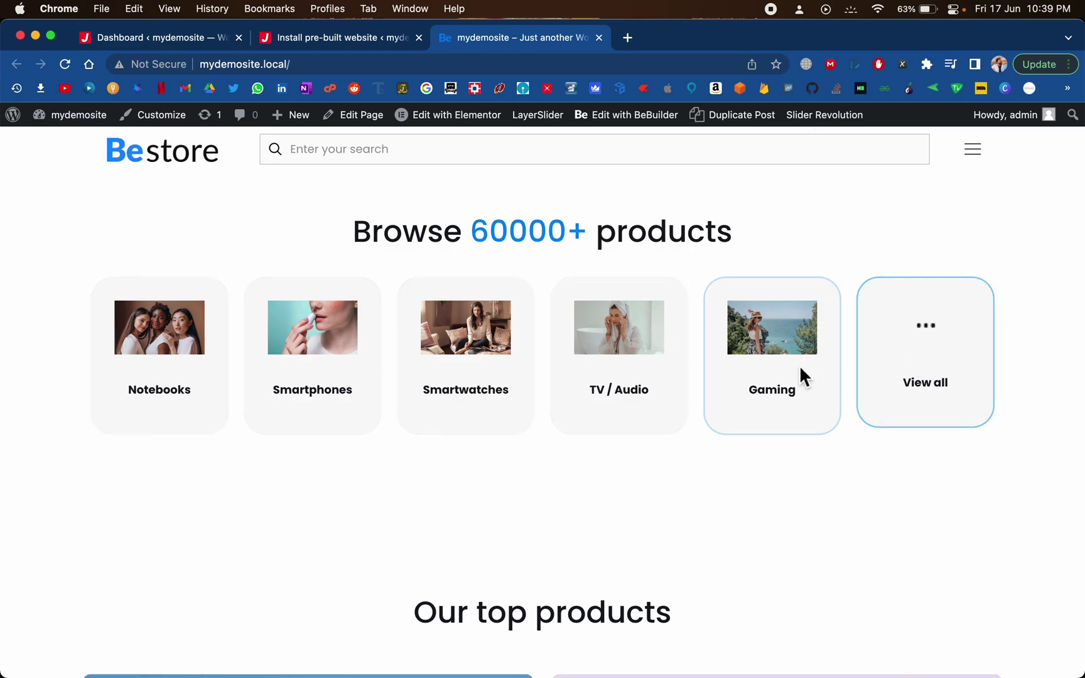
scroll(887, 374, down, 7)
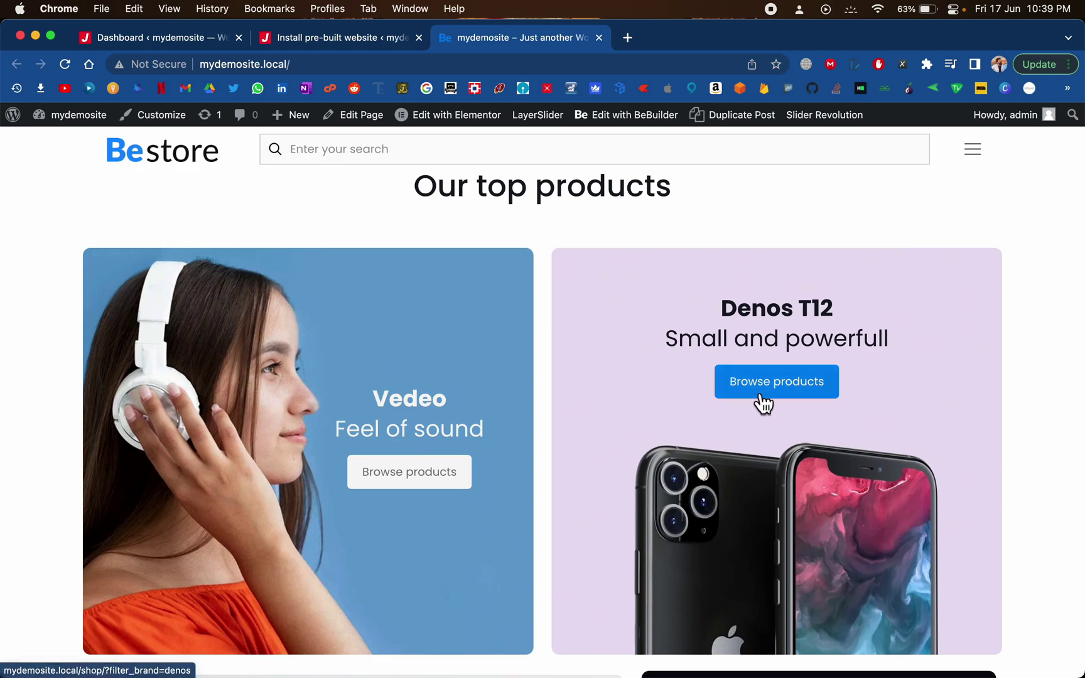
scroll(630, 438, down, 1)
scroll(630, 438, down, 8)
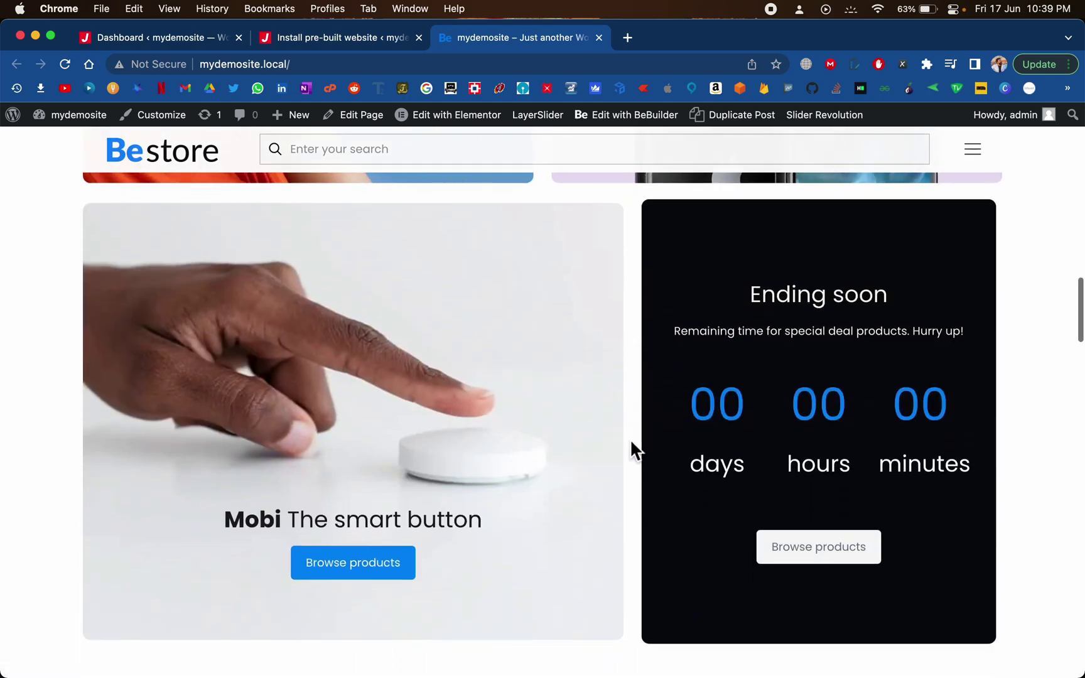
drag(711, 378, 951, 384)
click(343, 439)
scroll(458, 483, down, 8)
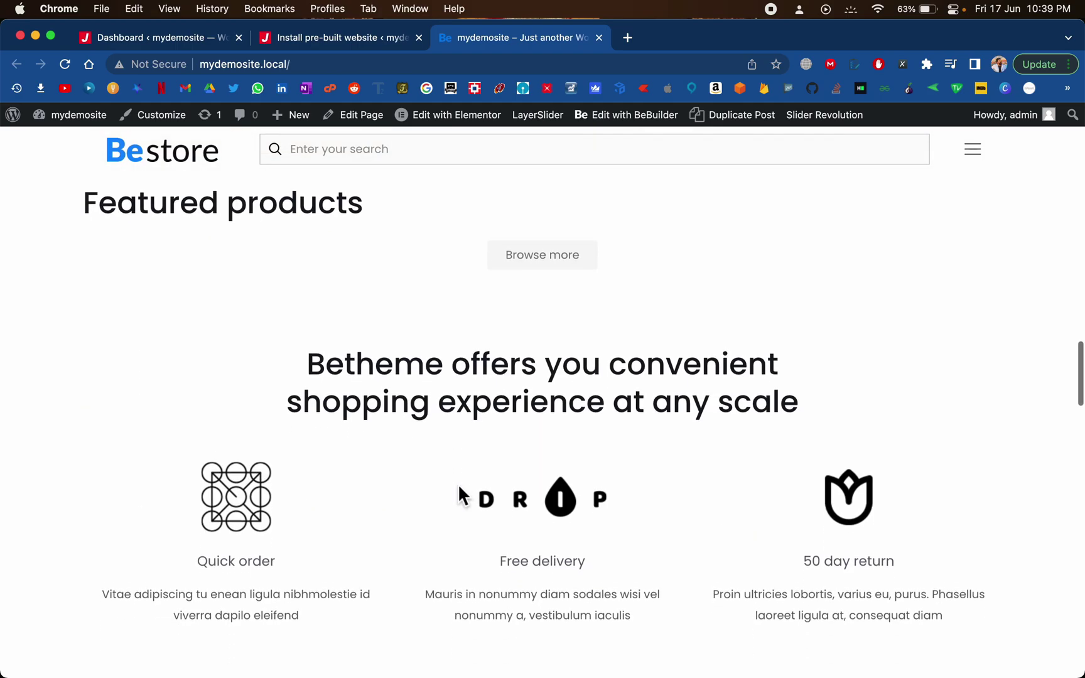
scroll(458, 484, up, 8)
scroll(458, 483, down, 10)
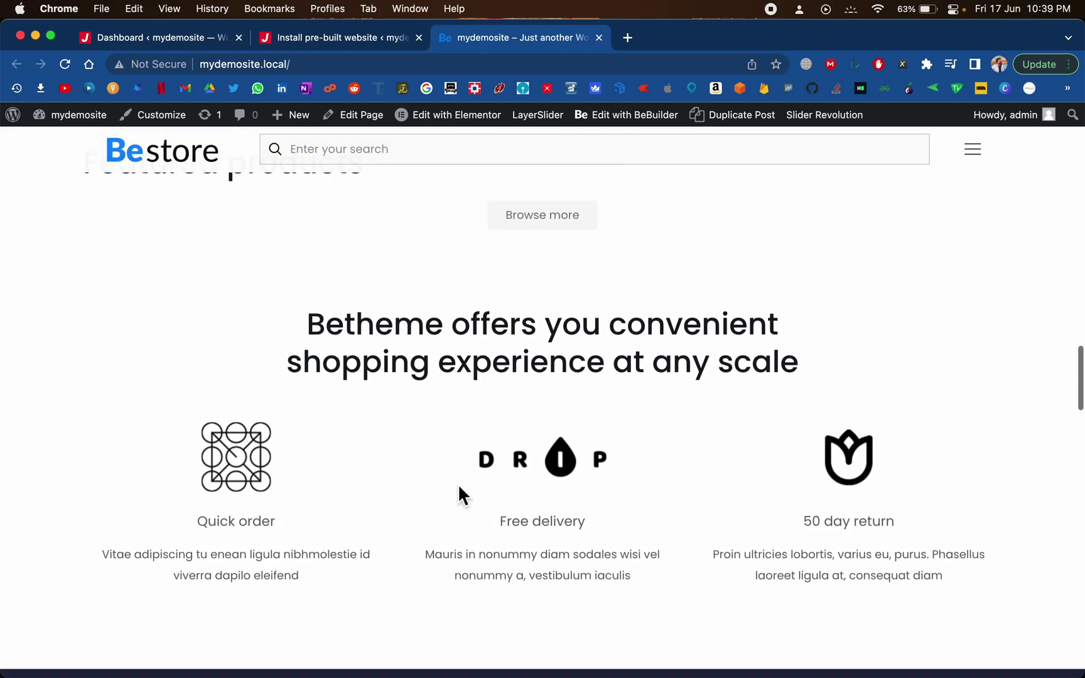
scroll(678, 500, down, 2)
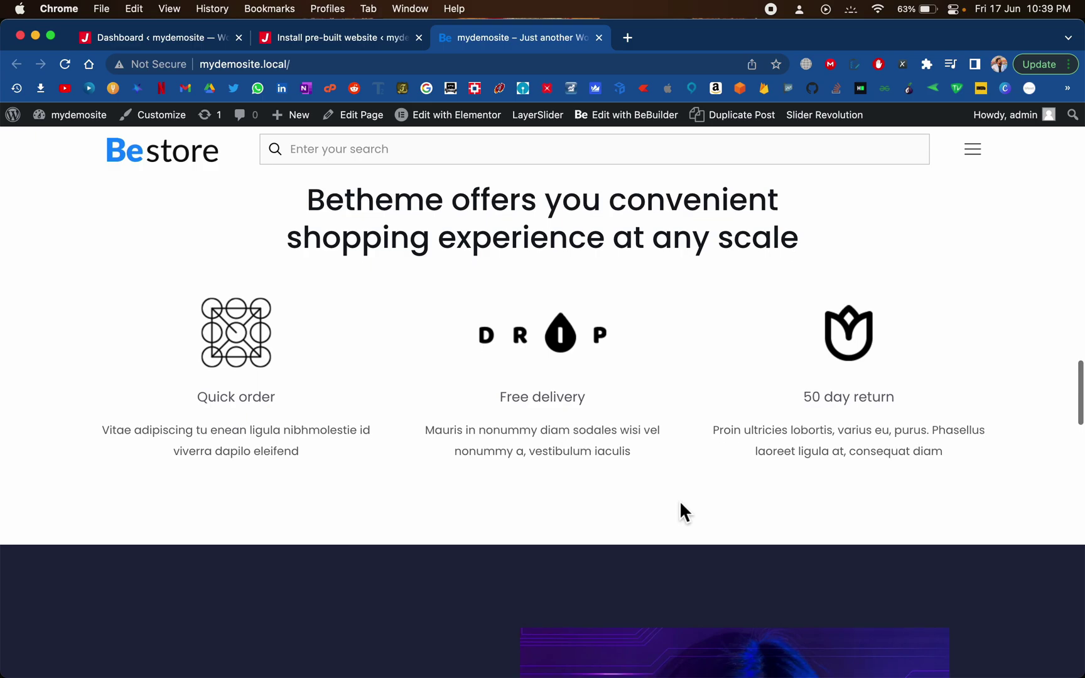
scroll(458, 389, up, 3)
scroll(560, 436, down, 8)
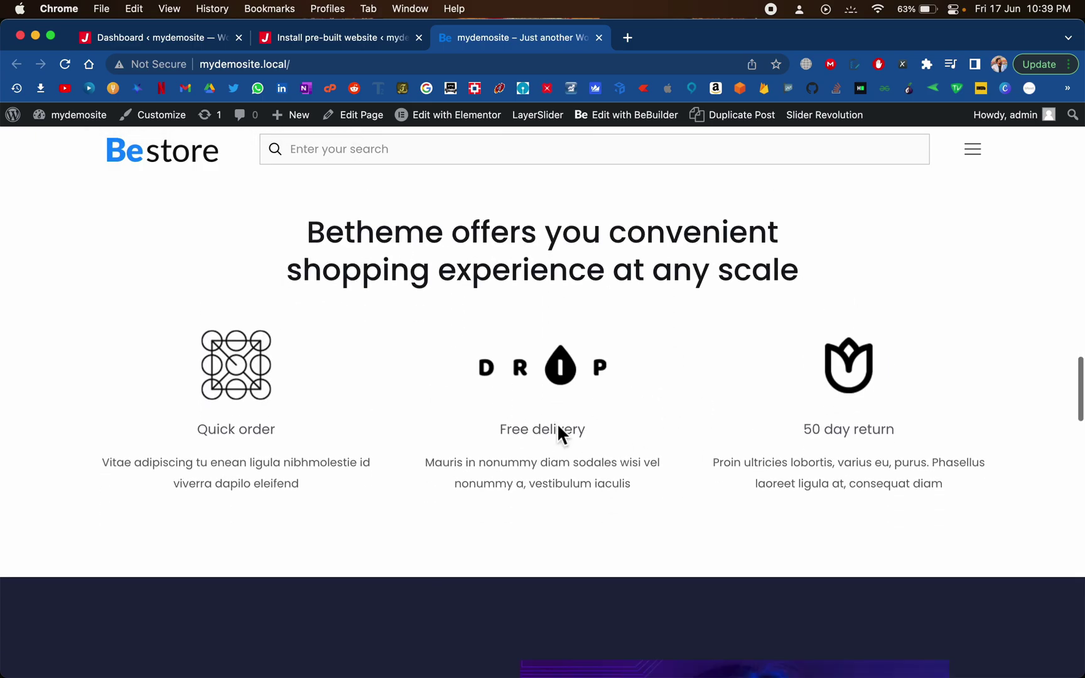
Advance the slider through the customer-service, delivery and technology slides.
scroll(450, 534, down, 1)
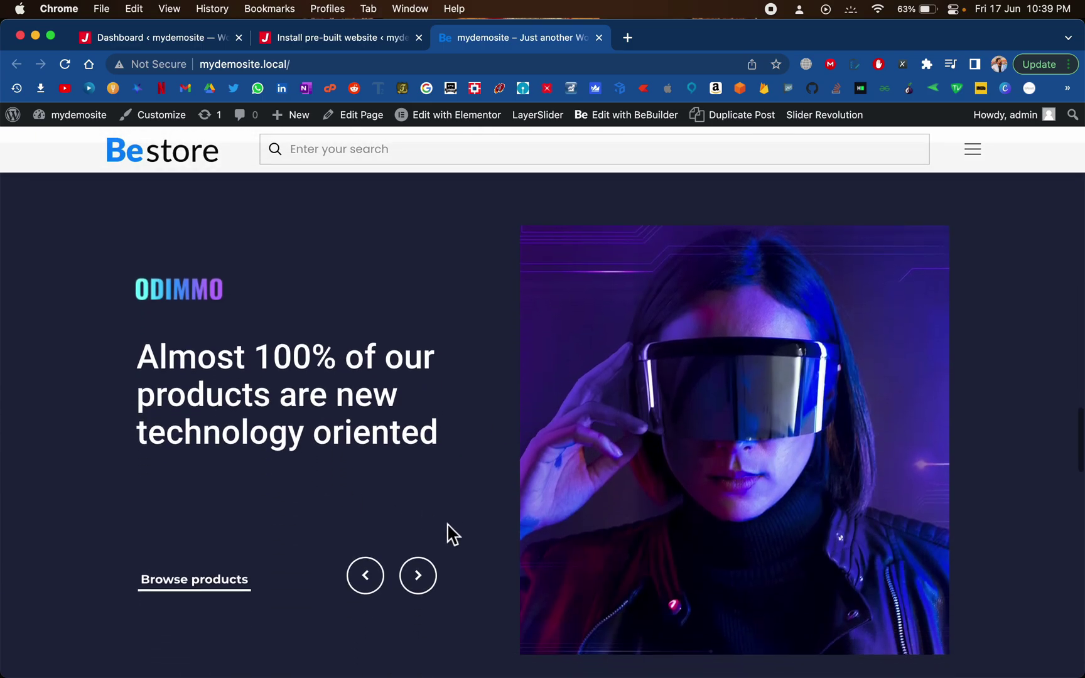
click(426, 597)
click(428, 602)
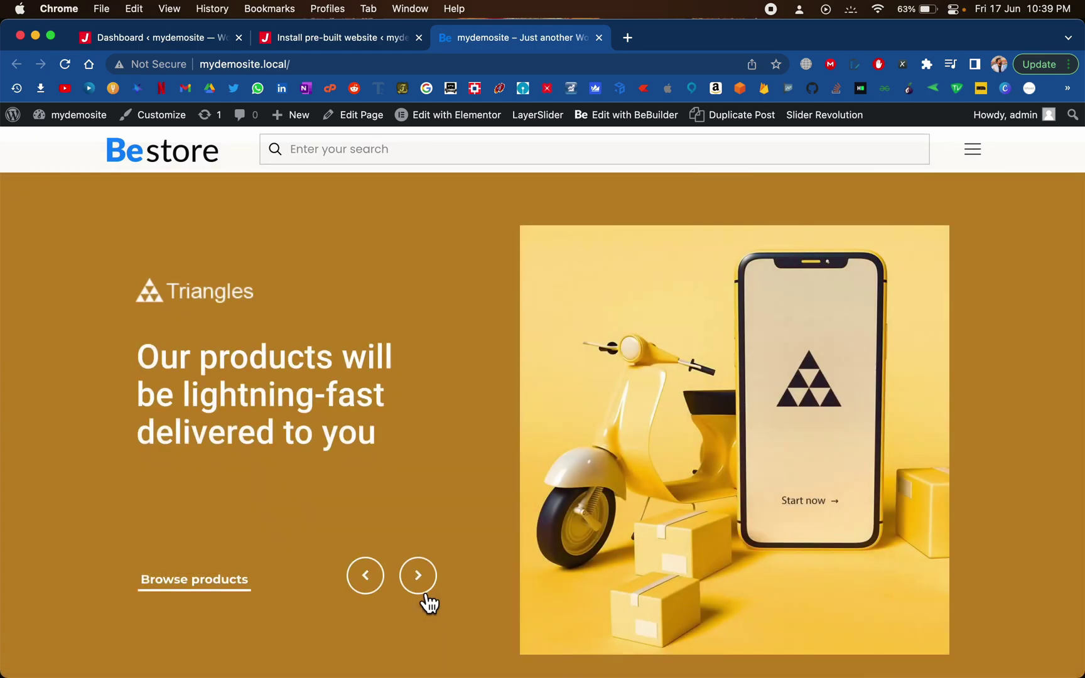
click(428, 602)
click(428, 601)
scroll(475, 451, down, 7)
scroll(472, 442, up, 4)
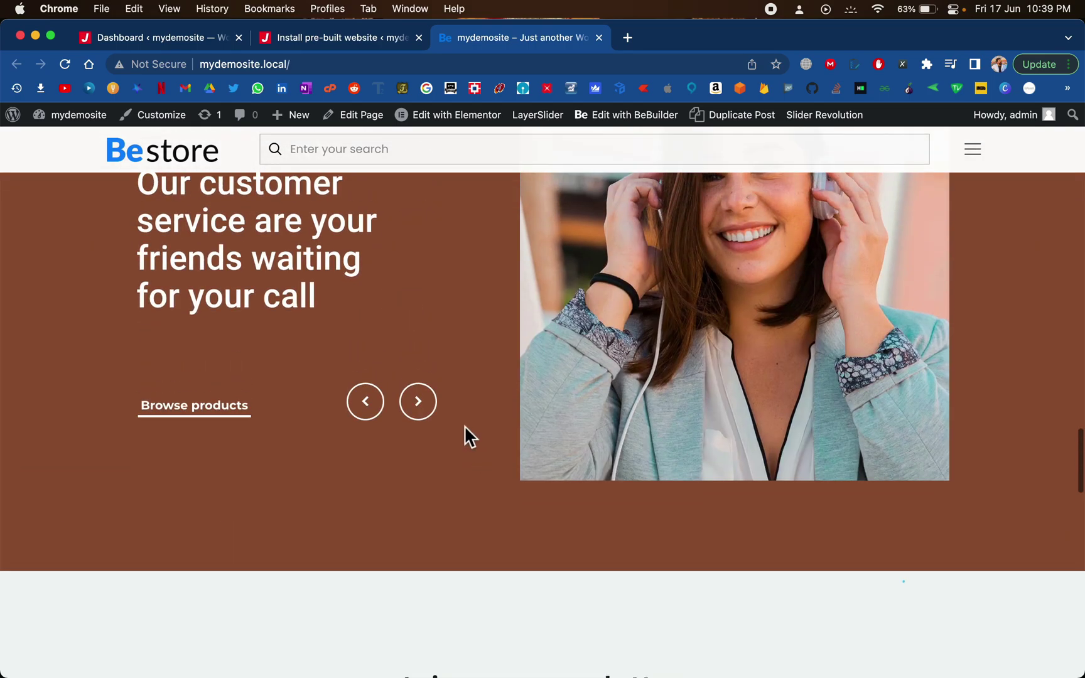
click(432, 409)
scroll(433, 411, up, 1)
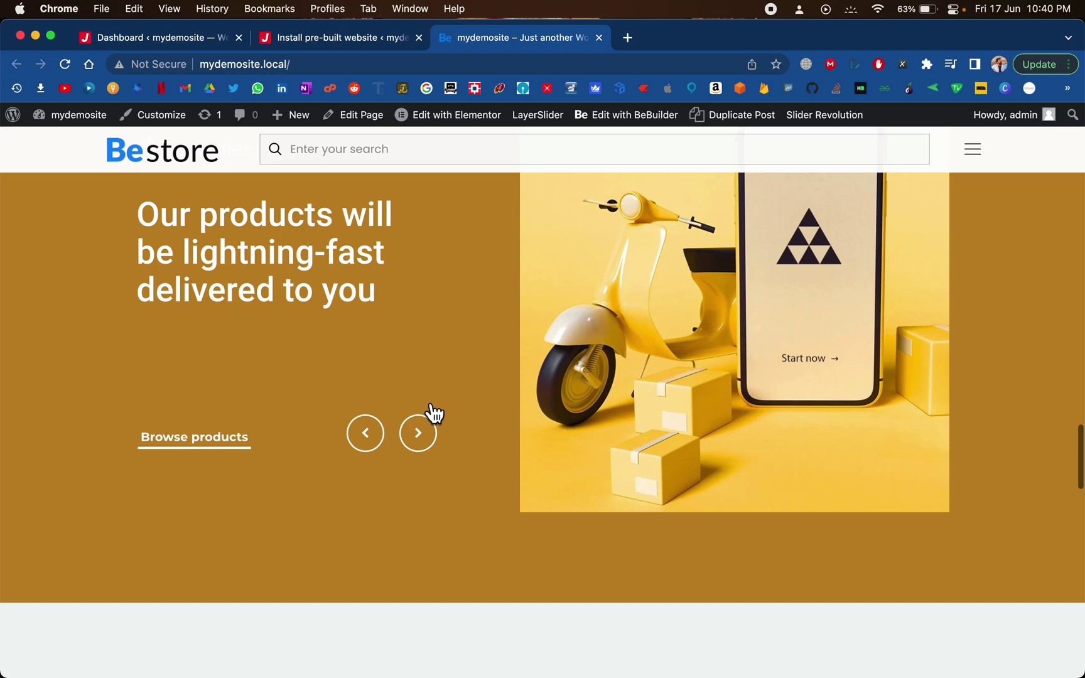
click(430, 442)
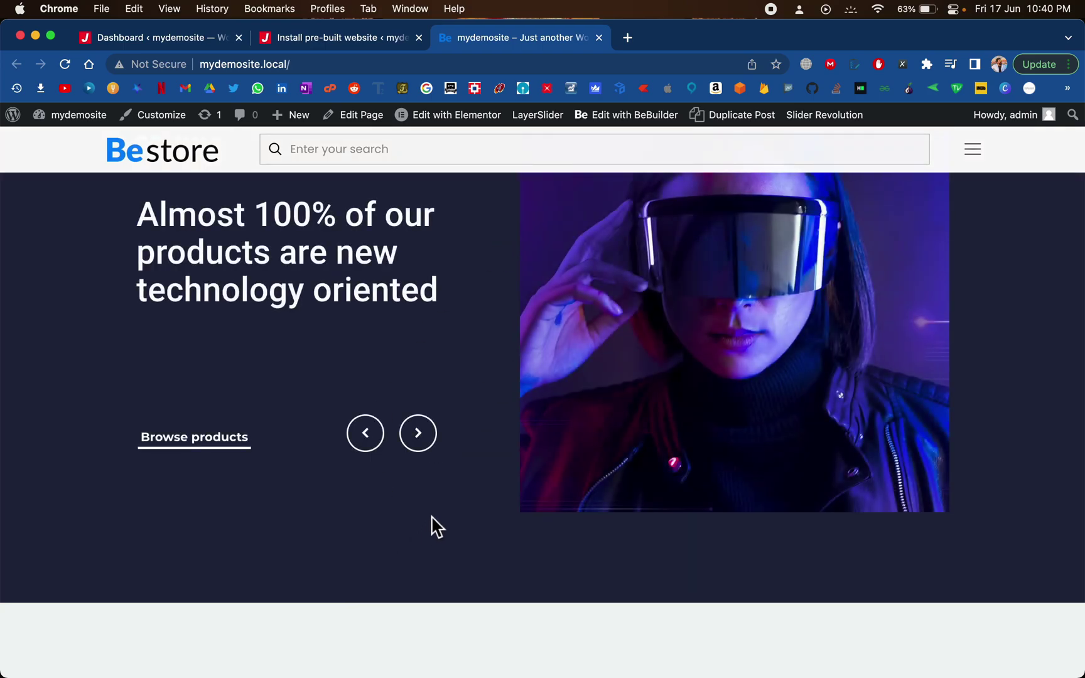
scroll(470, 568, down, 15)
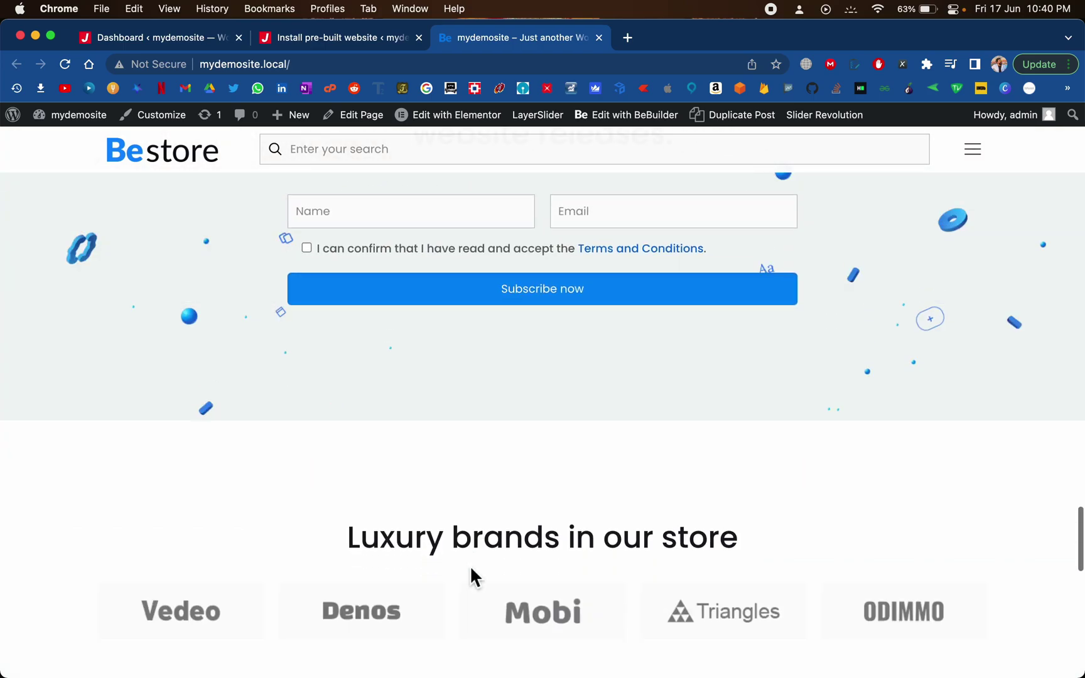
scroll(471, 572, up, 4)
Scroll down through the newsletter heading, five brand logos and Our product for you section.
drag(500, 255, 537, 324)
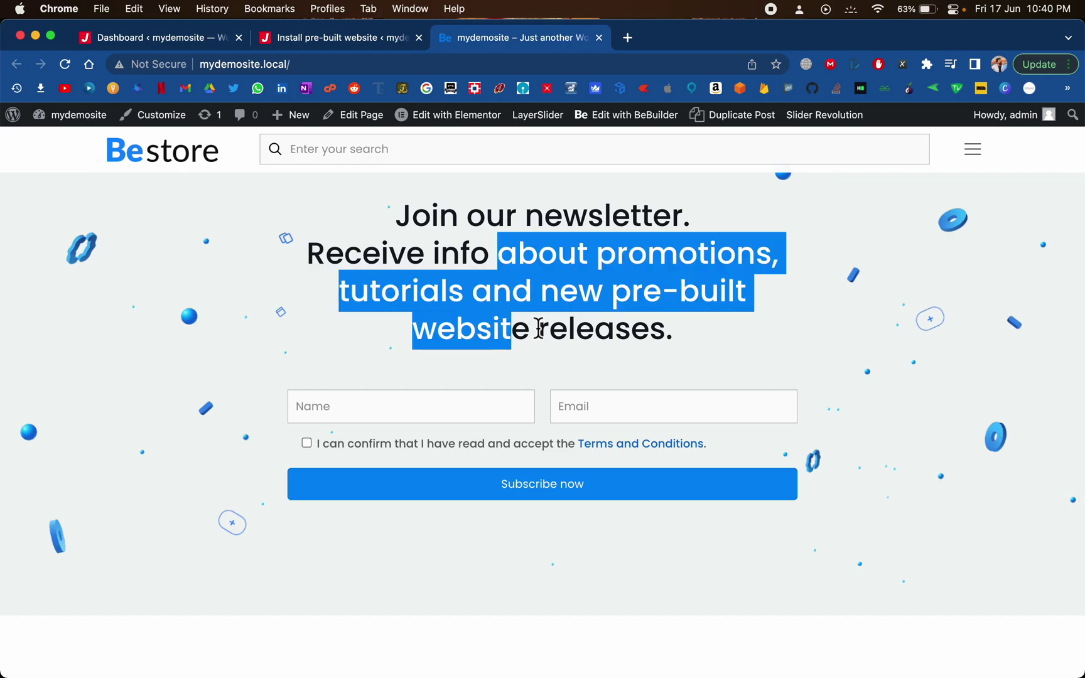
drag(501, 254, 508, 376)
scroll(509, 375, down, 3)
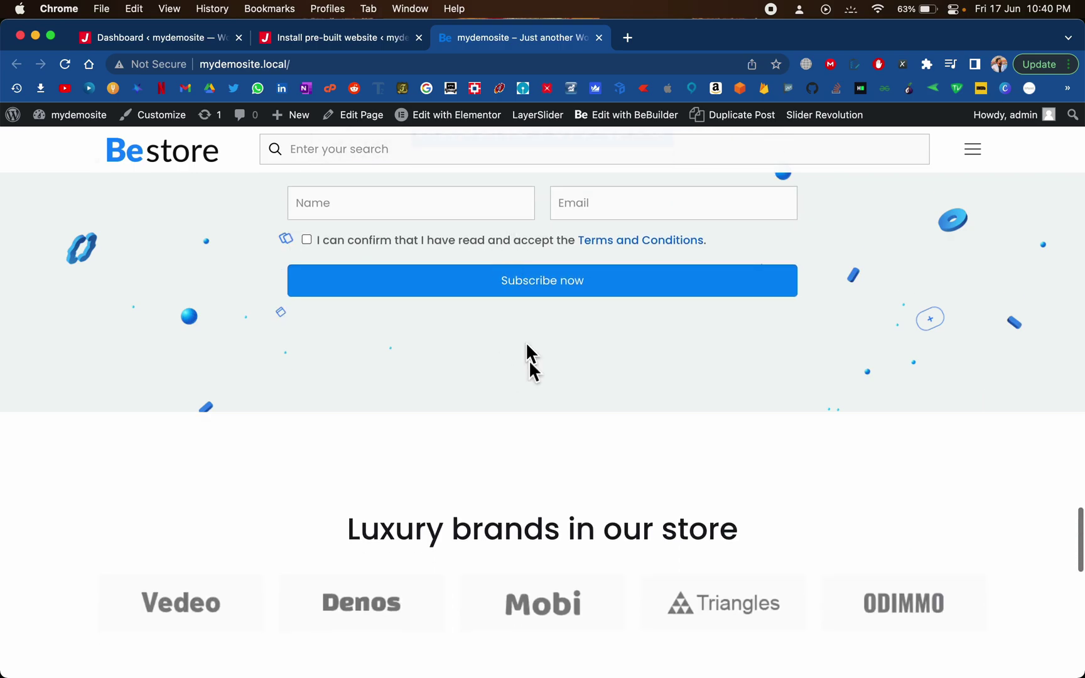
scroll(508, 402, down, 5)
drag(90, 272, 928, 359)
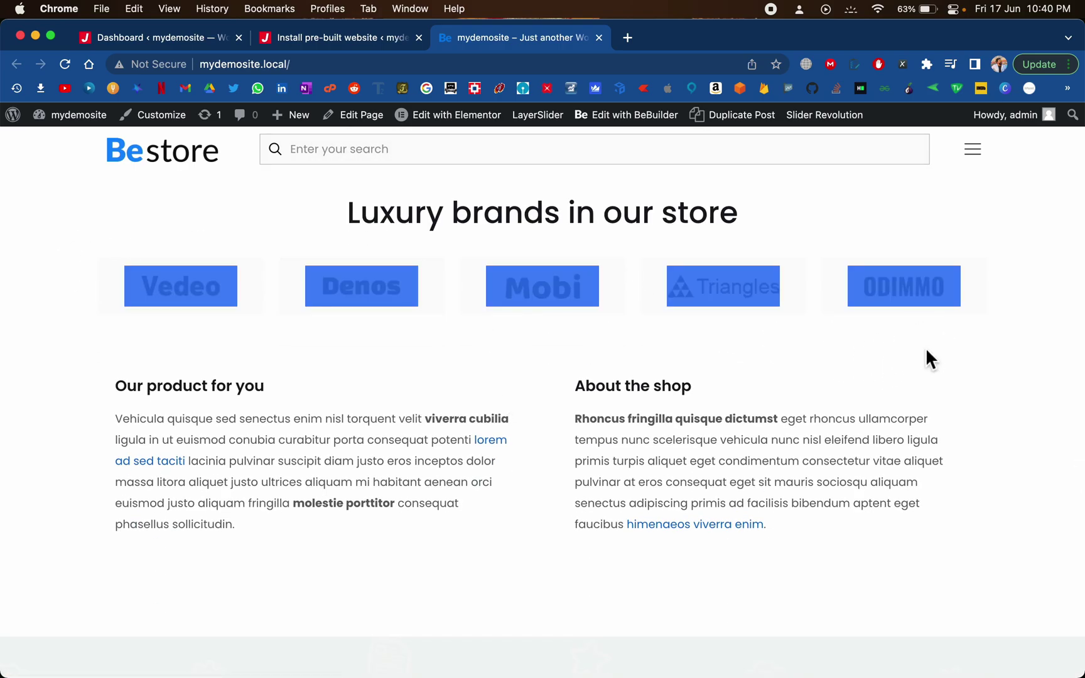
click(926, 349)
drag(131, 401, 316, 541)
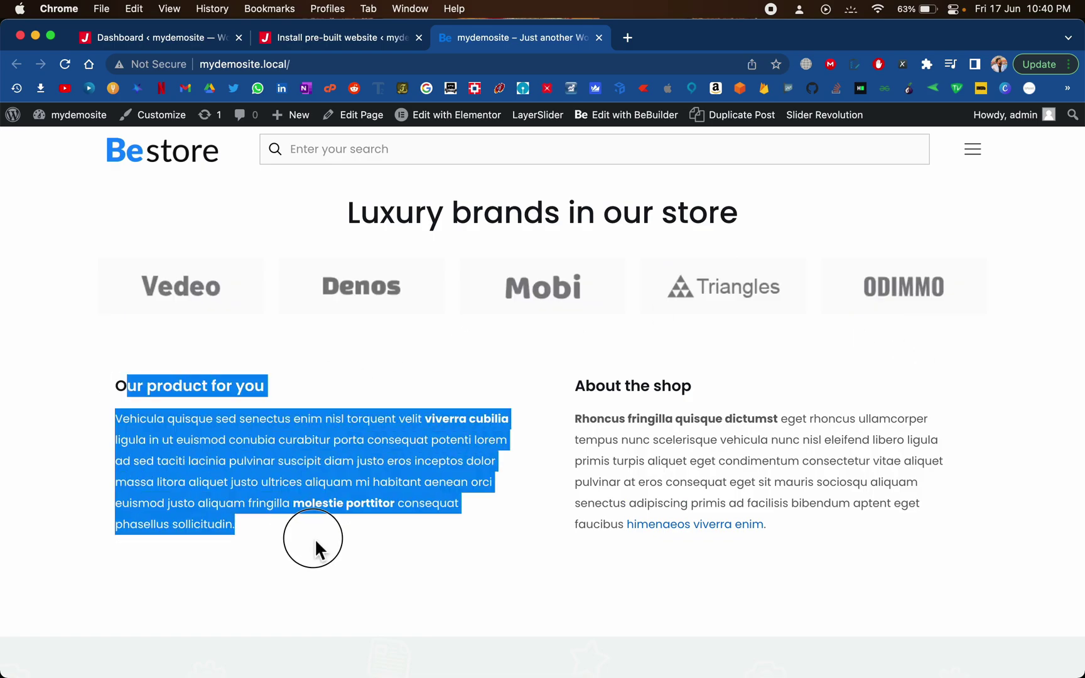
click(543, 387)
Scroll to the footer's links, hours and payment methods, then jump back to the top.
scroll(831, 509, down, 5)
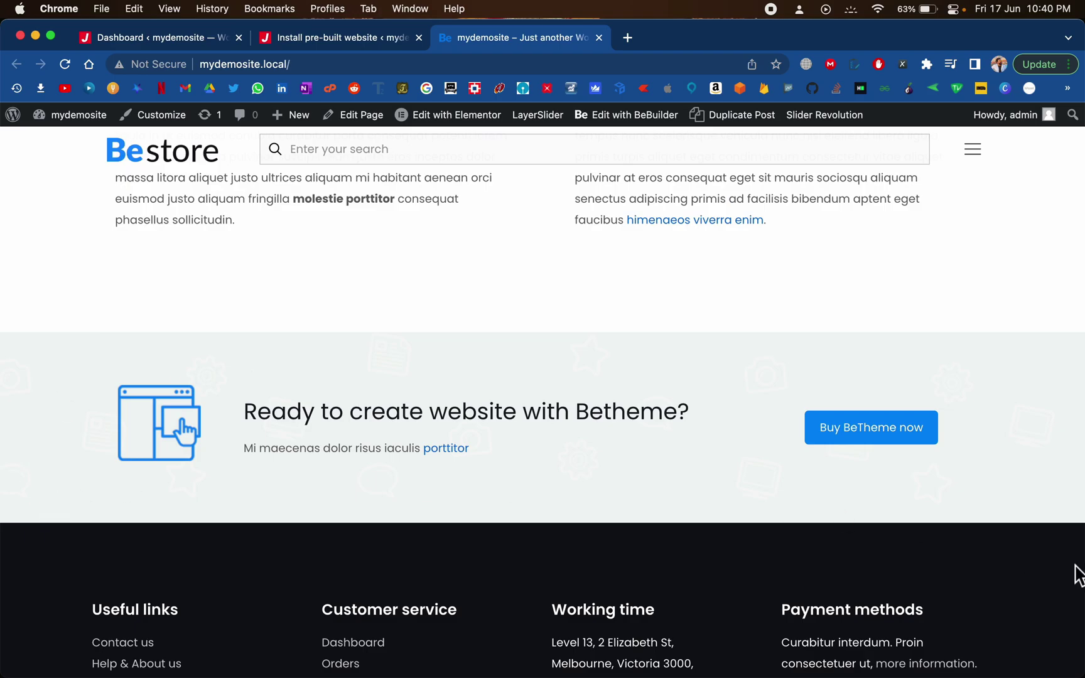
scroll(126, 342, down, 4)
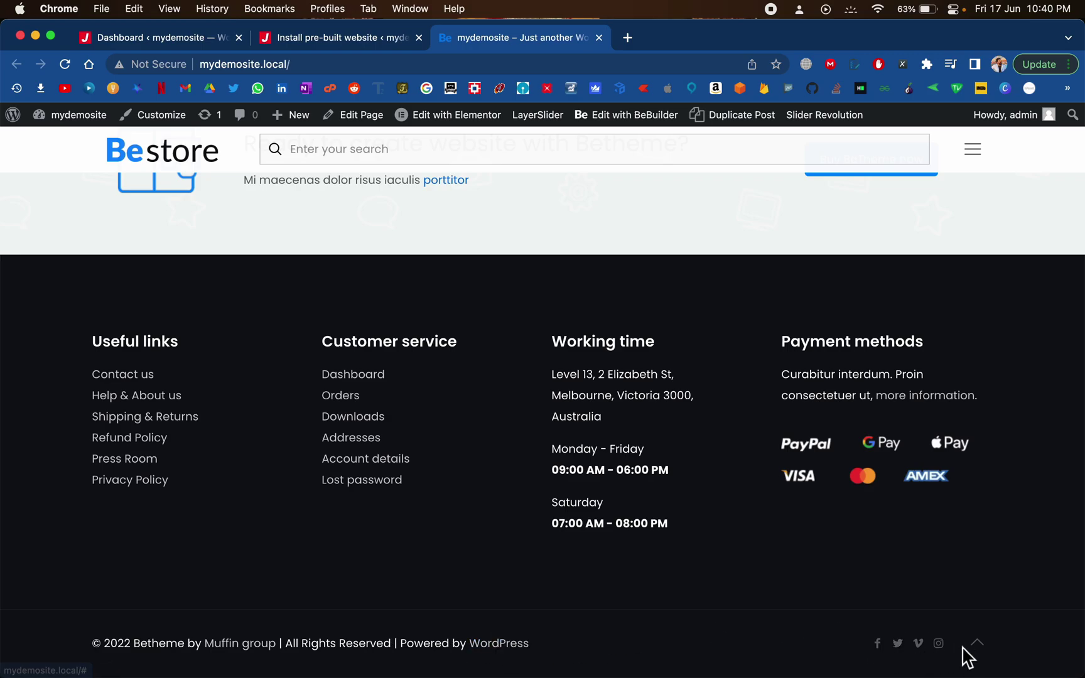
click(988, 654)
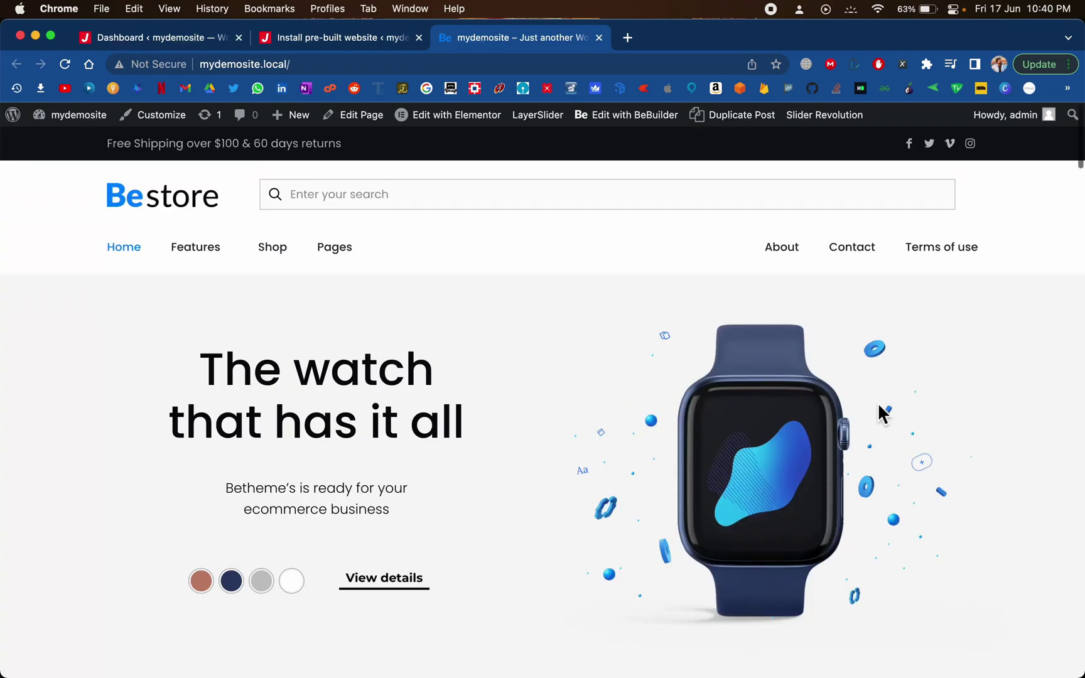
Open the store's About page in a new tab and scroll through it.
scroll(877, 402, down, 1)
right_click(794, 232)
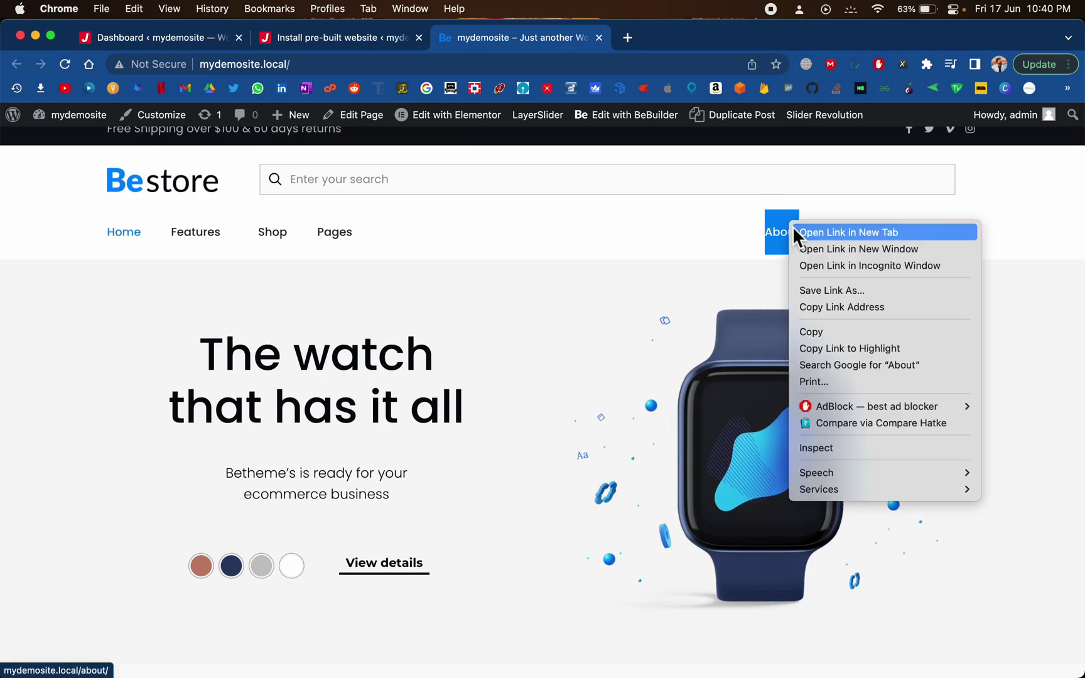
click(797, 232)
click(658, 46)
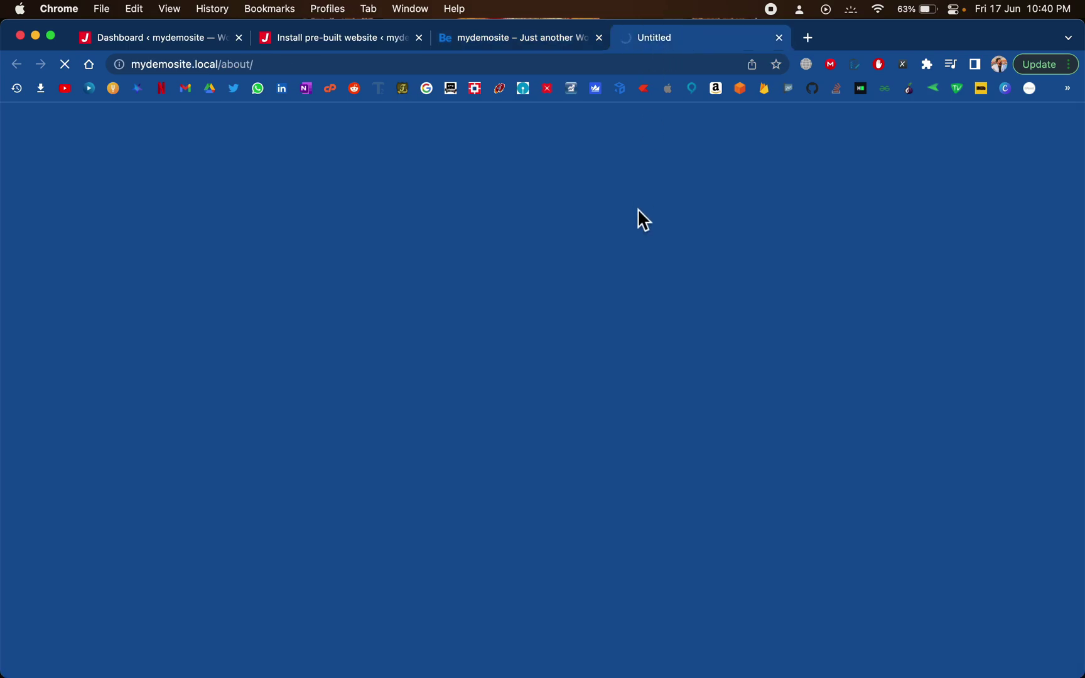
scroll(677, 314, down, 4)
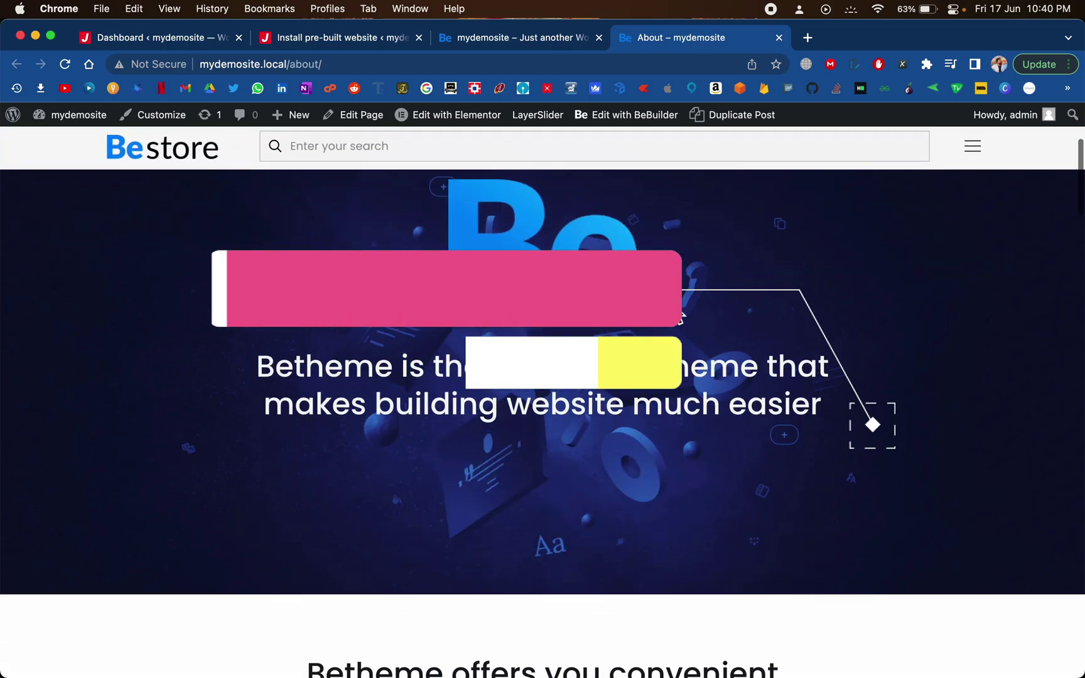
scroll(681, 317, down, 20)
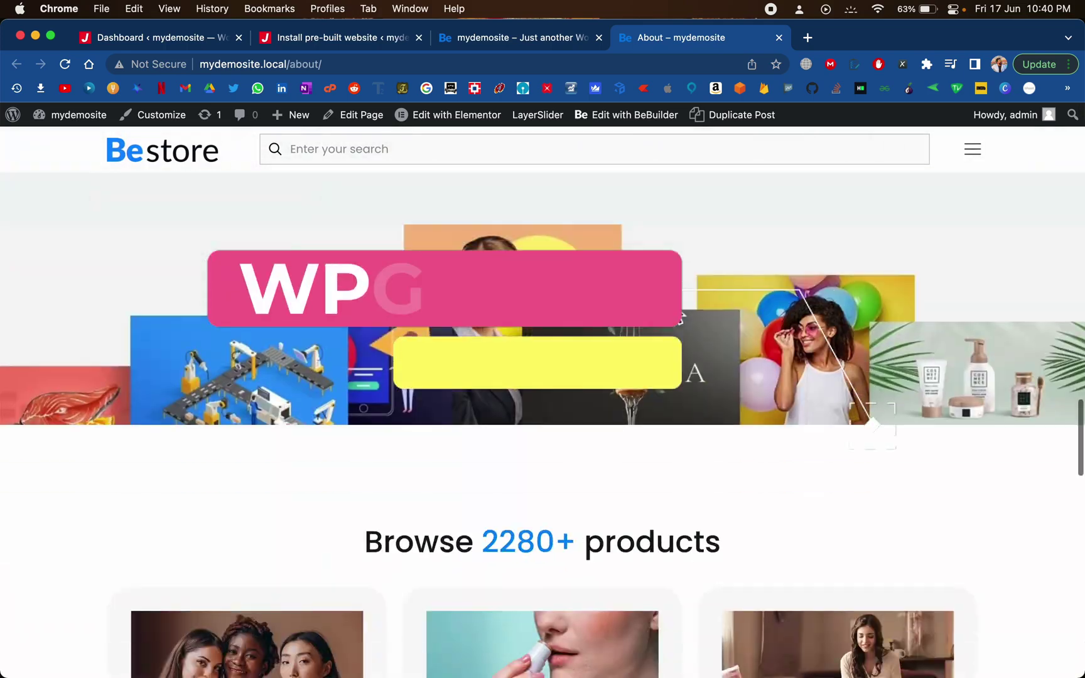
scroll(681, 319, down, 20)
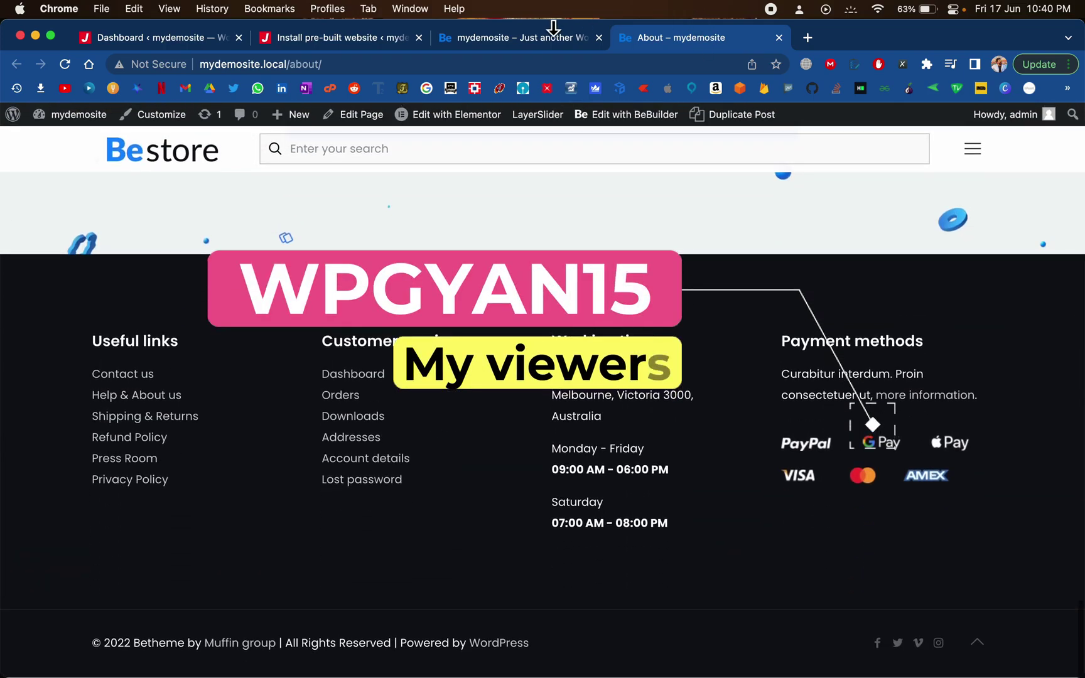
Open the Contact with us page in its own tab from the home page menu and view it.
click(554, 32)
right_click(853, 237)
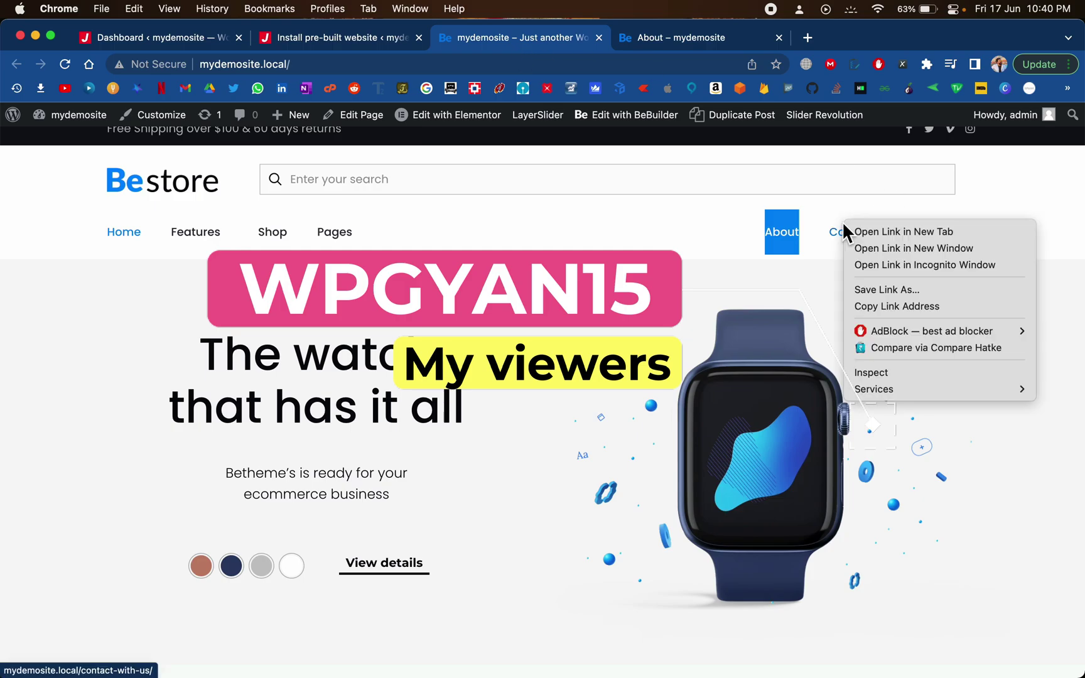
click(879, 231)
drag(879, 46, 697, 39)
scroll(543, 377, down, 5)
scroll(543, 377, down, 10)
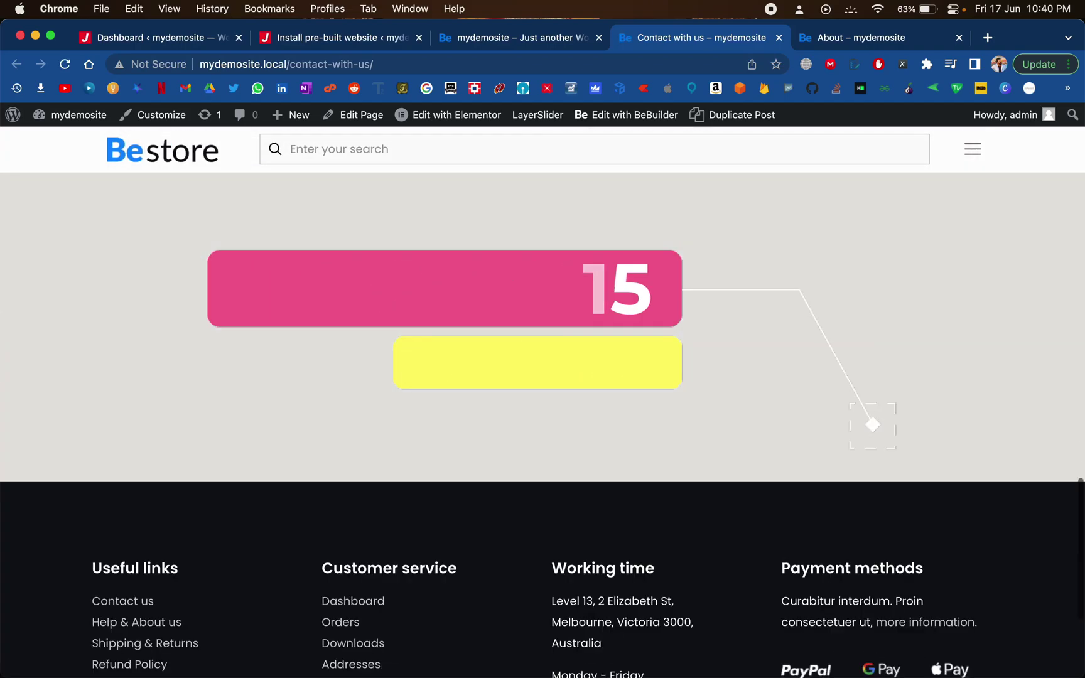
scroll(507, 336, up, 10)
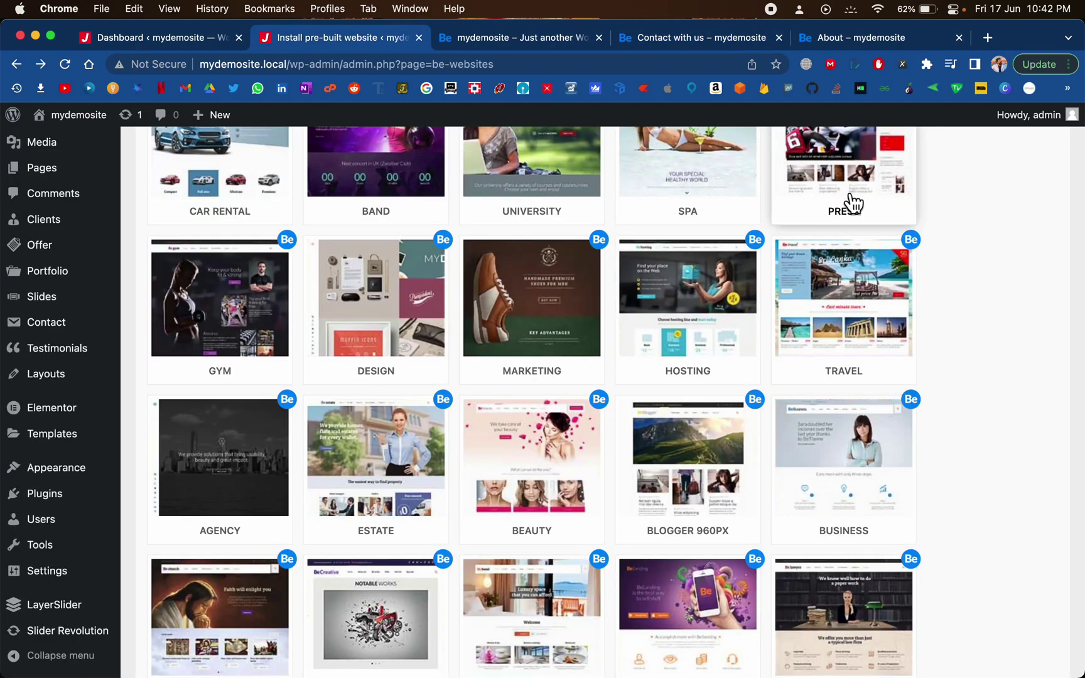